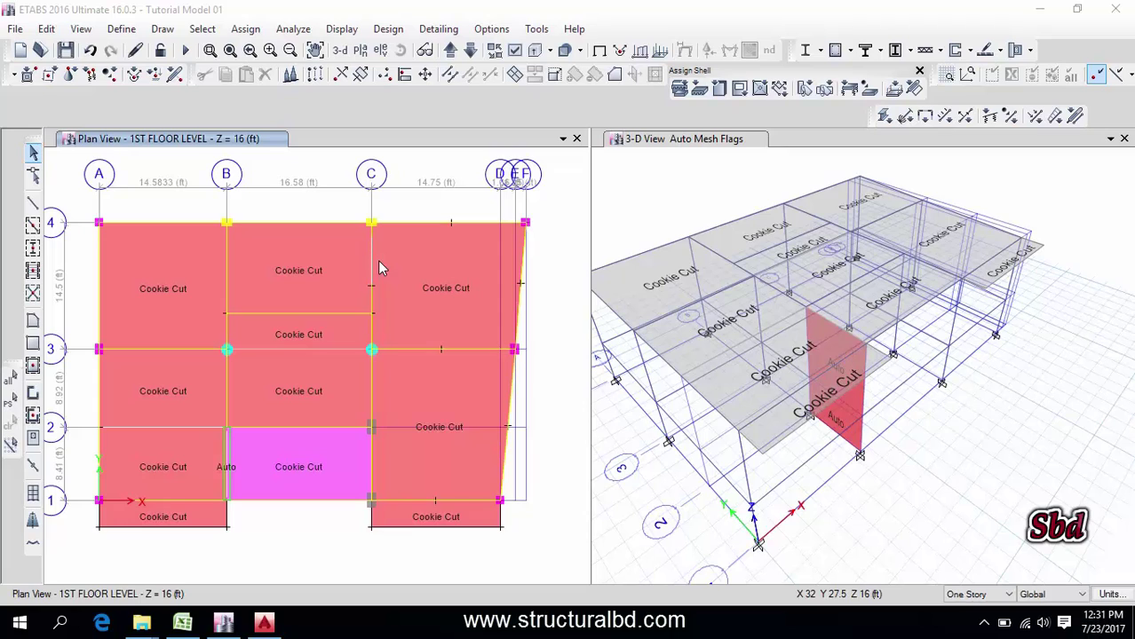
Open the story data table of the model's stories and grid systems for editing.
middle_drag(329, 305, 321, 317)
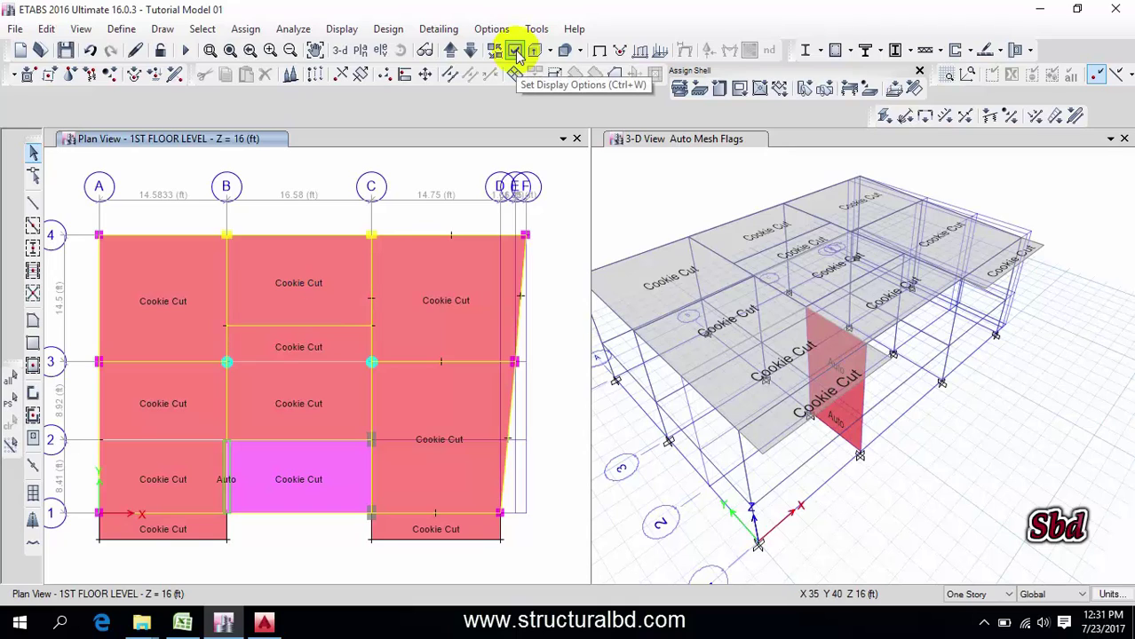
middle_drag(286, 297, 332, 304)
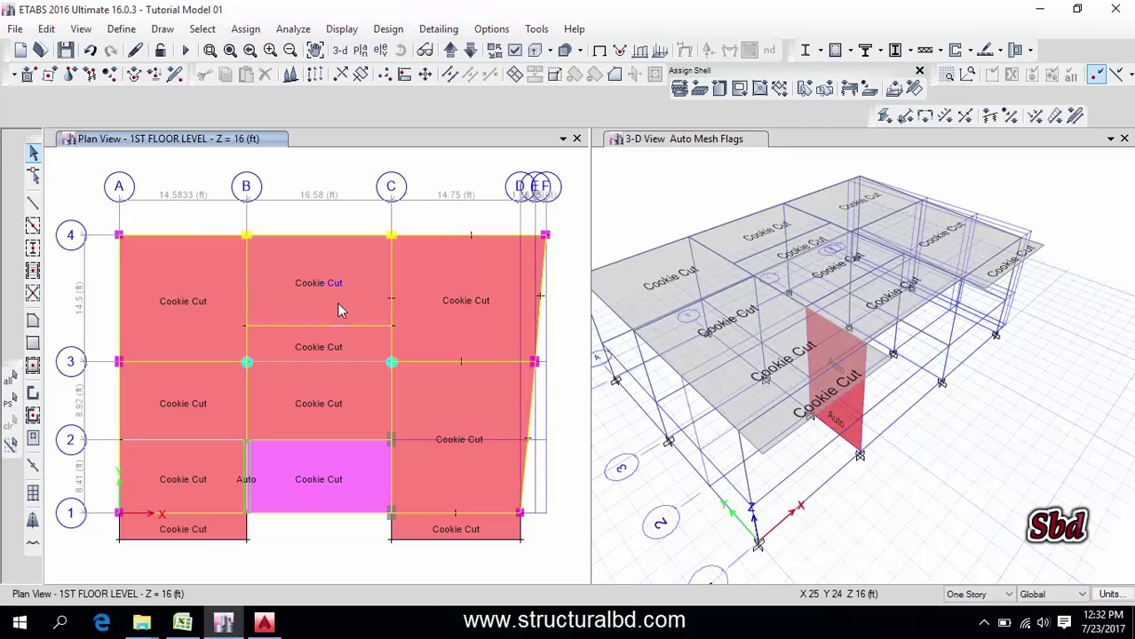
click(47, 30)
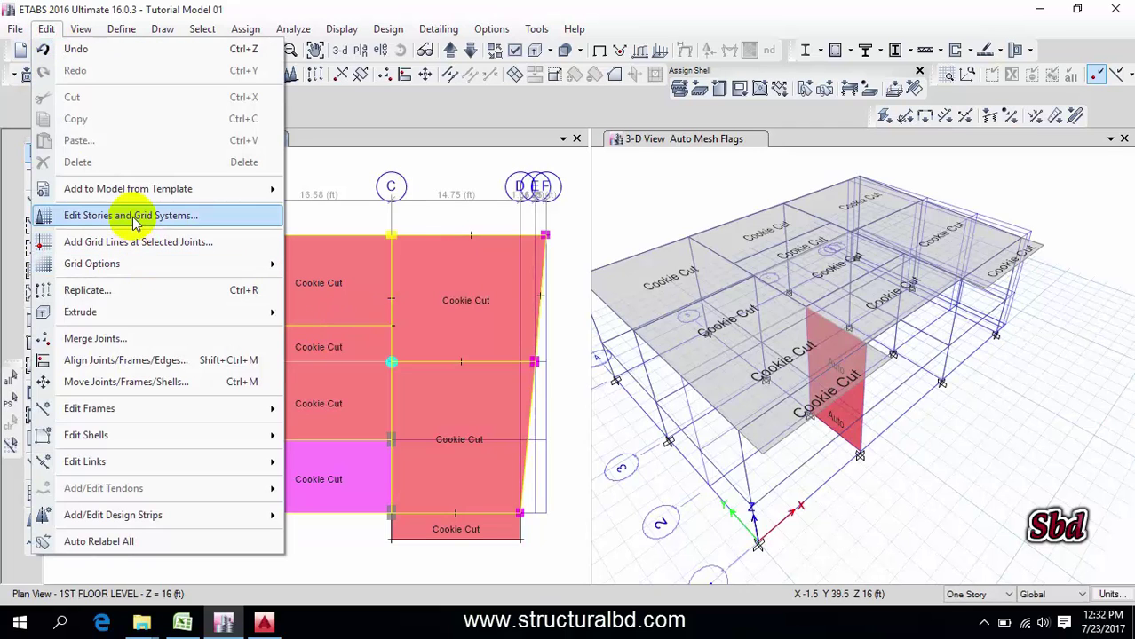
click(133, 219)
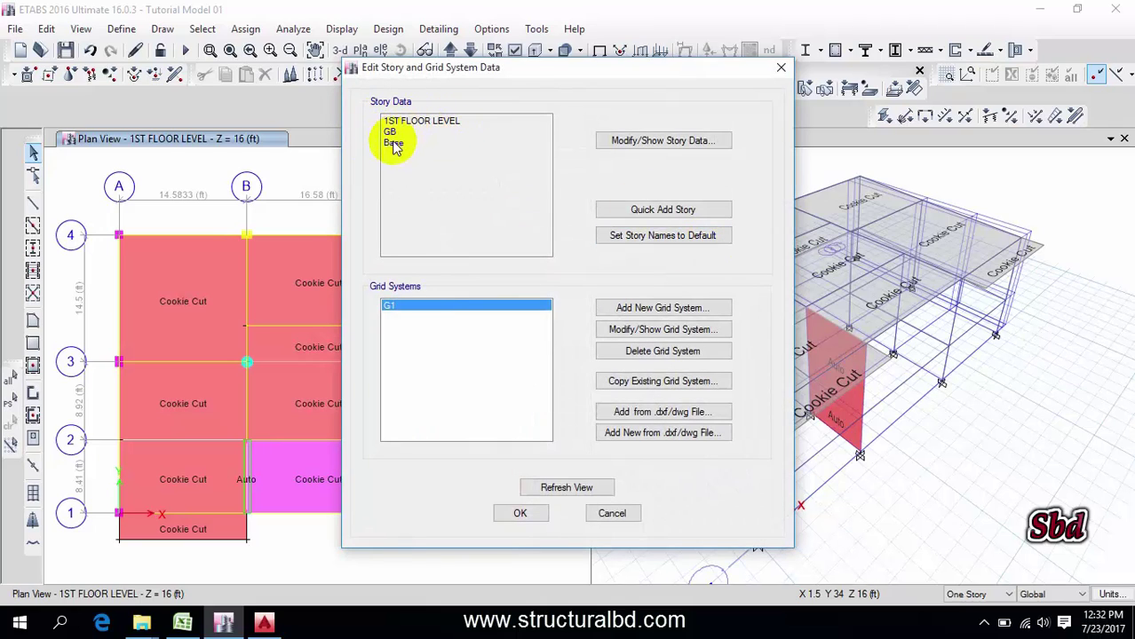
click(676, 144)
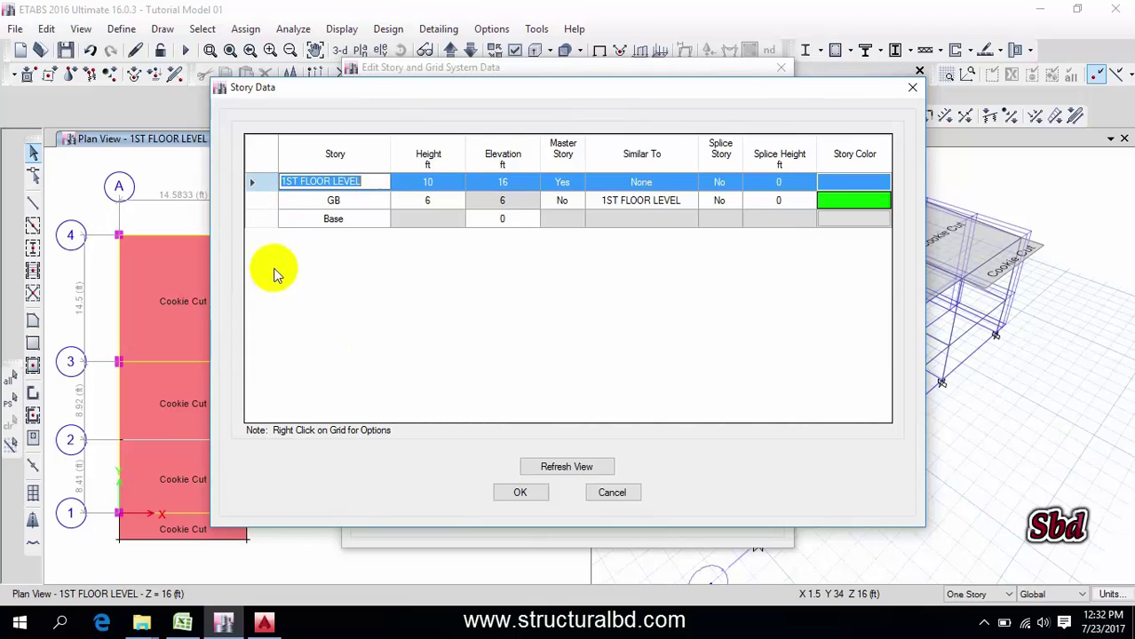
Add 4 stories of 10 ft height above 1ST FLOOR LEVEL, replicated from 1ST FLOOR LEVEL, keeping existing story heights.
key(Down)
click(302, 182)
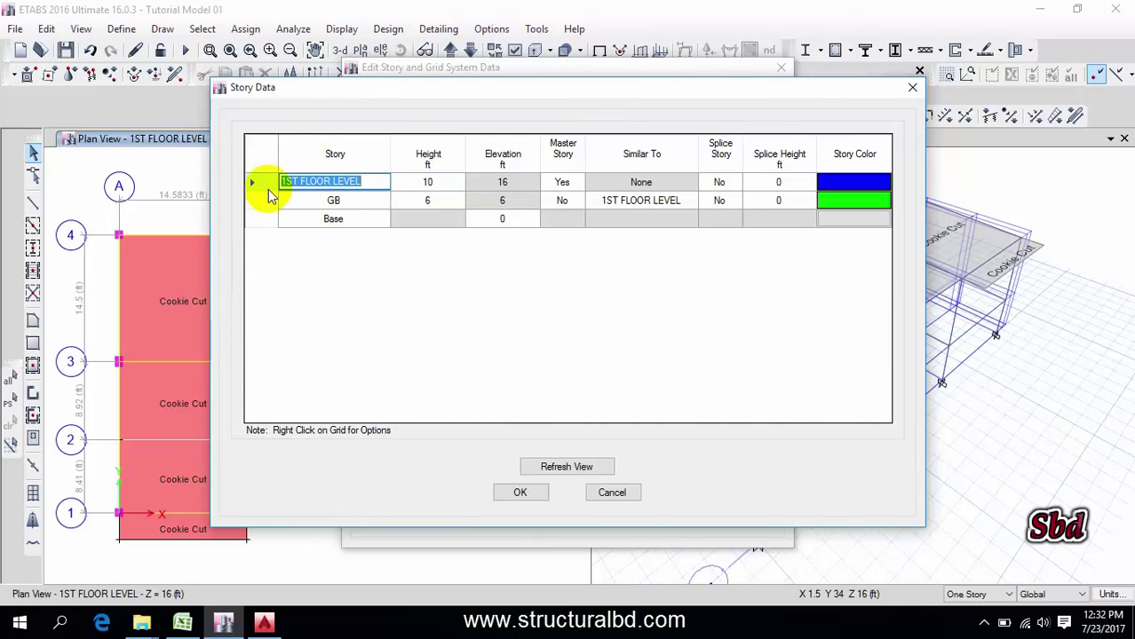
click(253, 182)
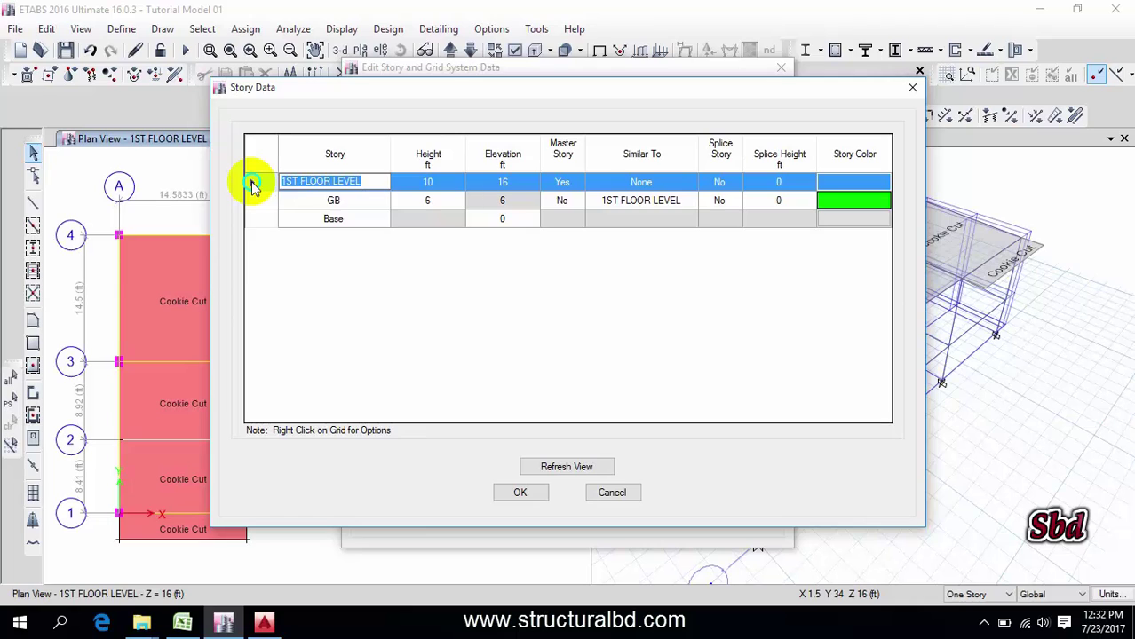
right_click(251, 181)
mouse_move(322, 238)
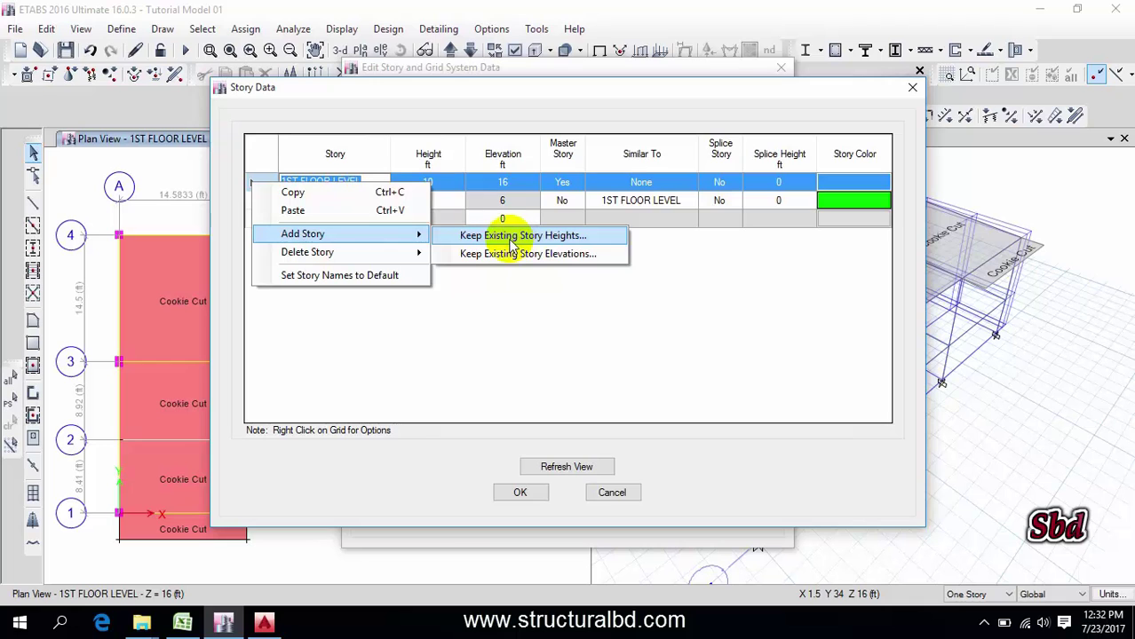
click(543, 238)
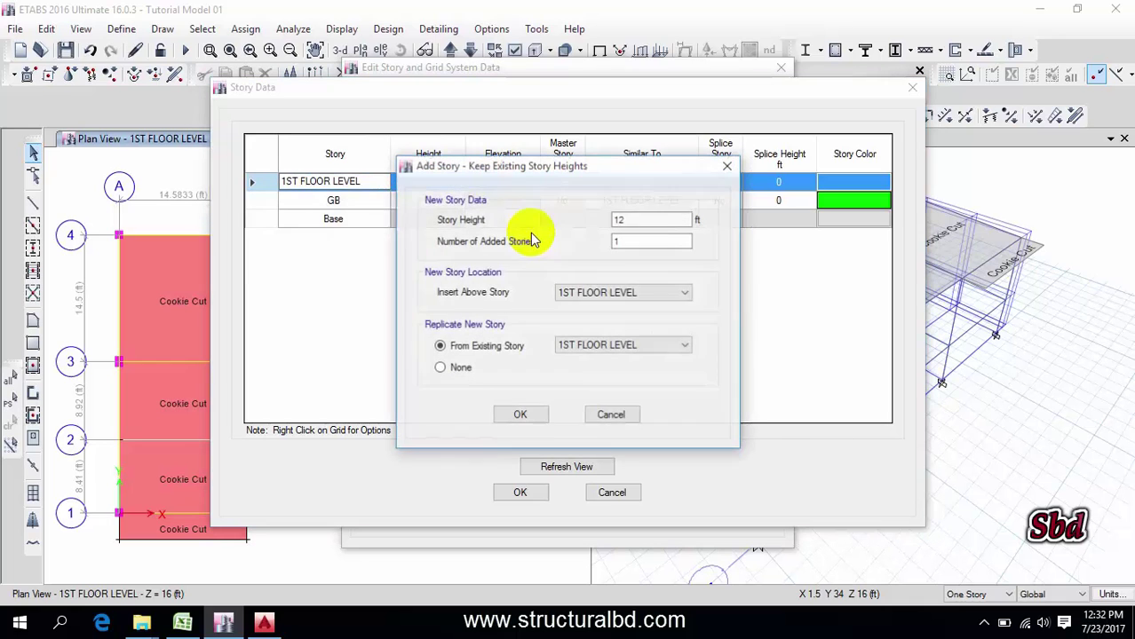
drag(590, 168, 624, 163)
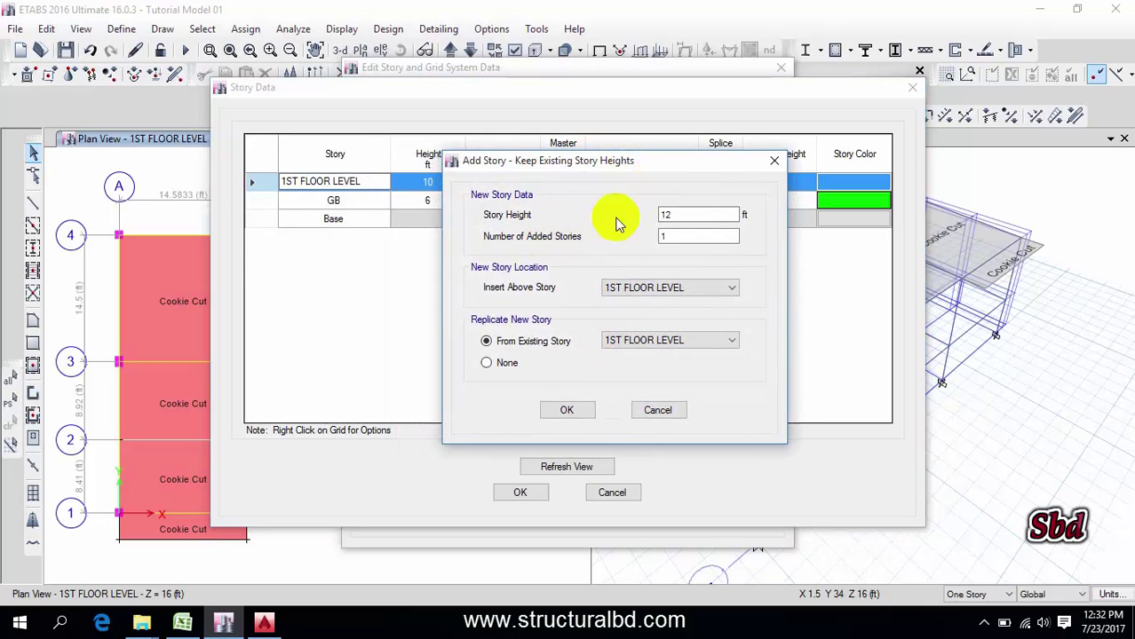
drag(706, 213, 552, 216)
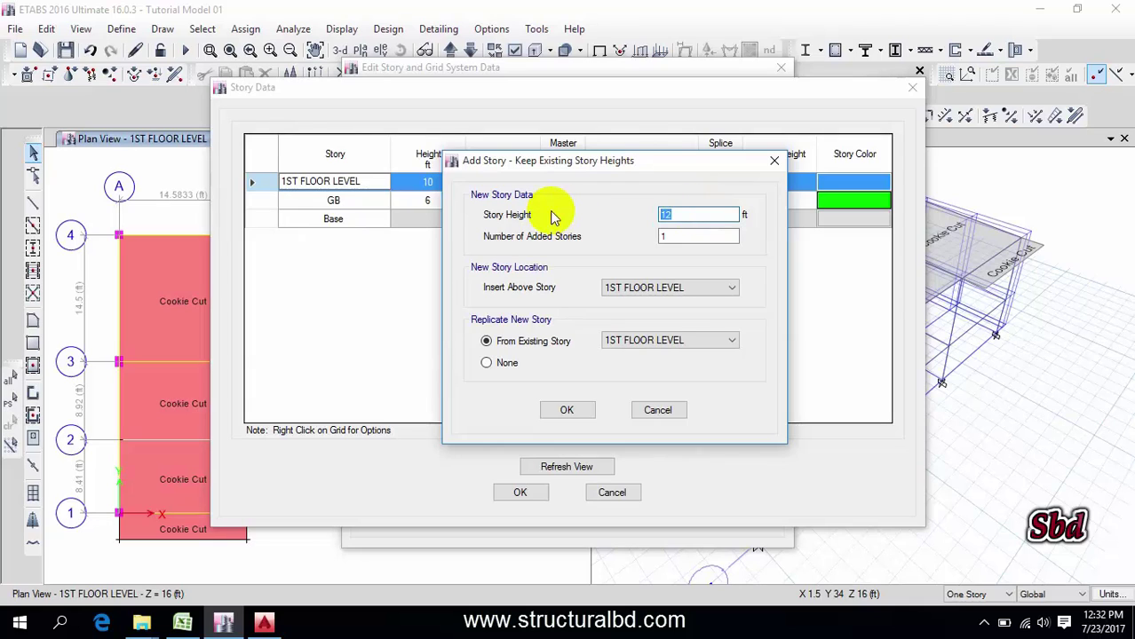
text(10)
drag(702, 237, 586, 242)
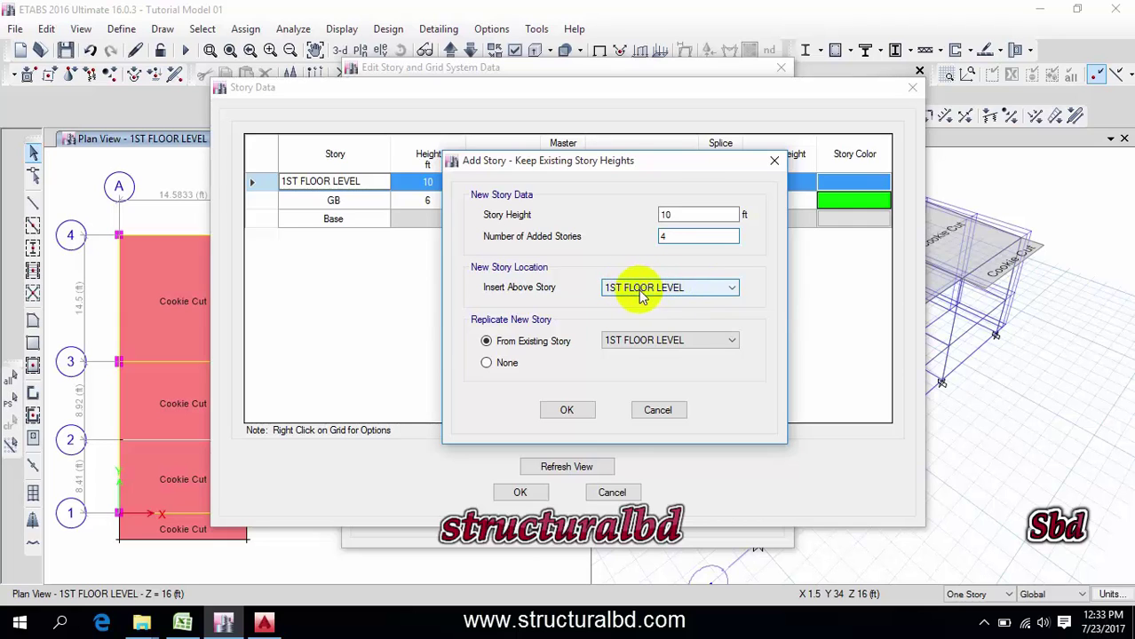
click(568, 411)
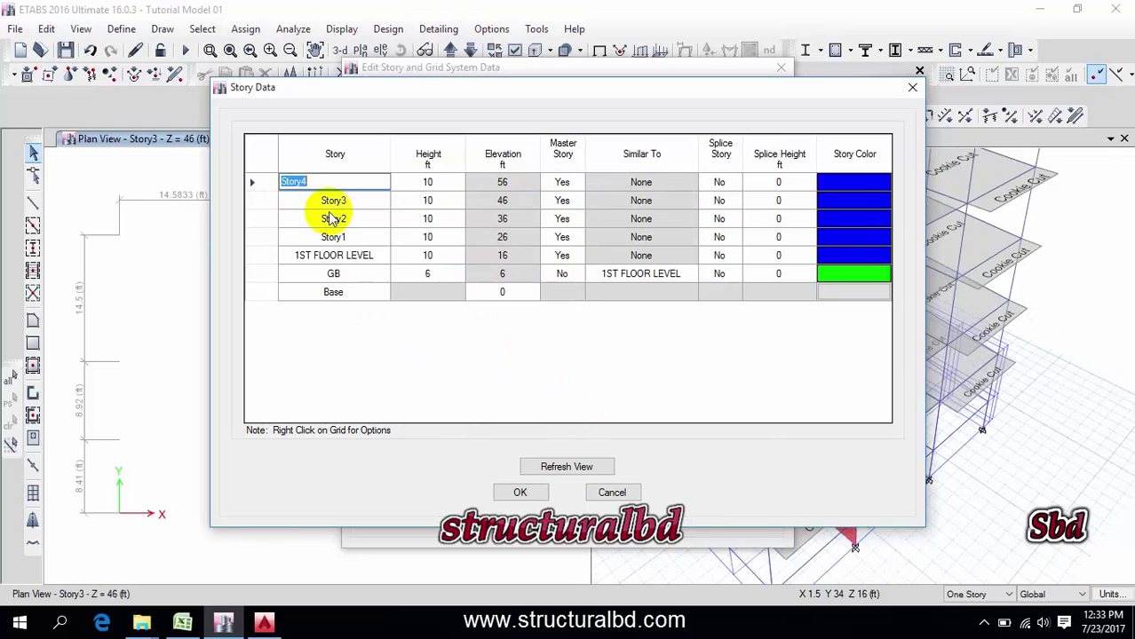
Rename the four added stories, lowest to highest, 2nd FLOOR LEVEL, 3RD FLOO LEVEL, 4TH FLOOR LEVEL and ROOF, and apply the story data.
click(368, 238)
text(2)
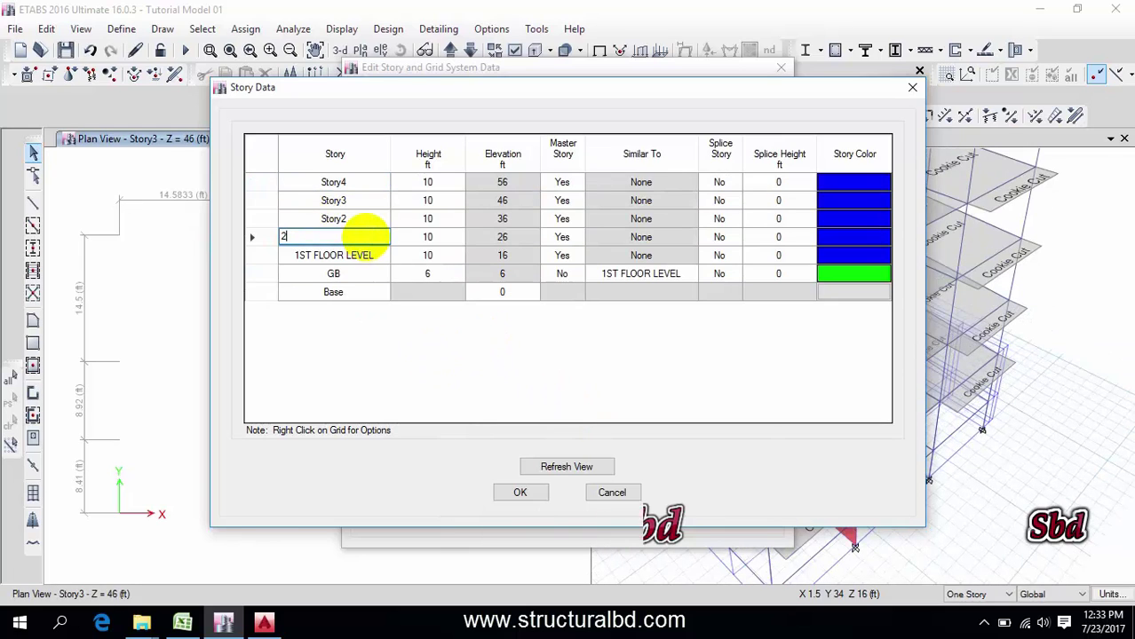
text(nd FLOOR LEVEL)
click(355, 200)
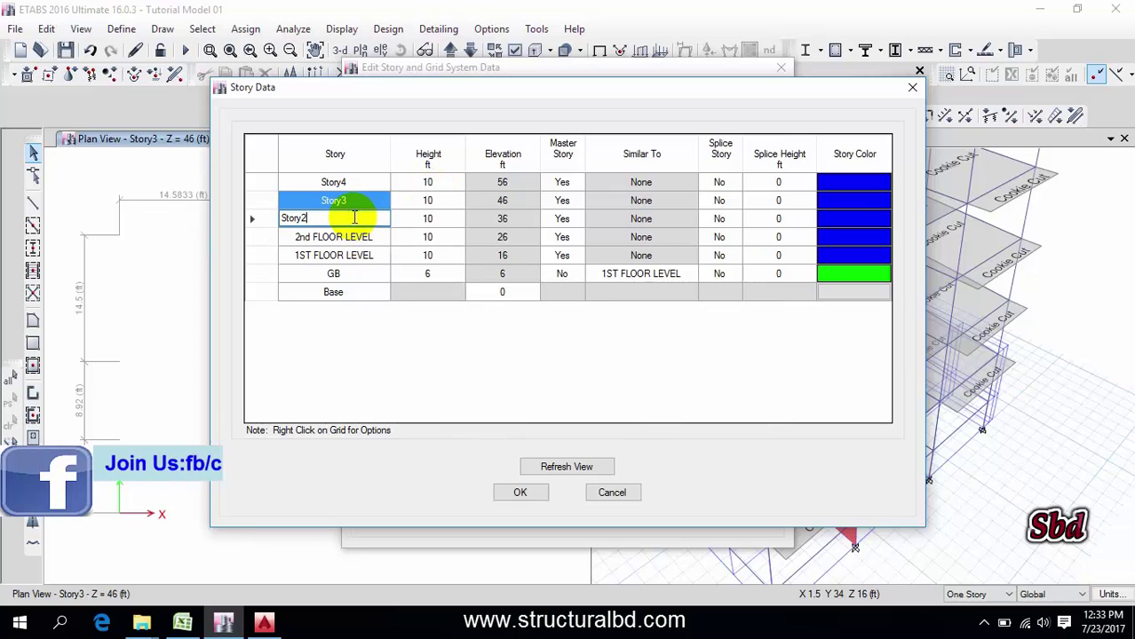
click(354, 217)
key(BackSpace)
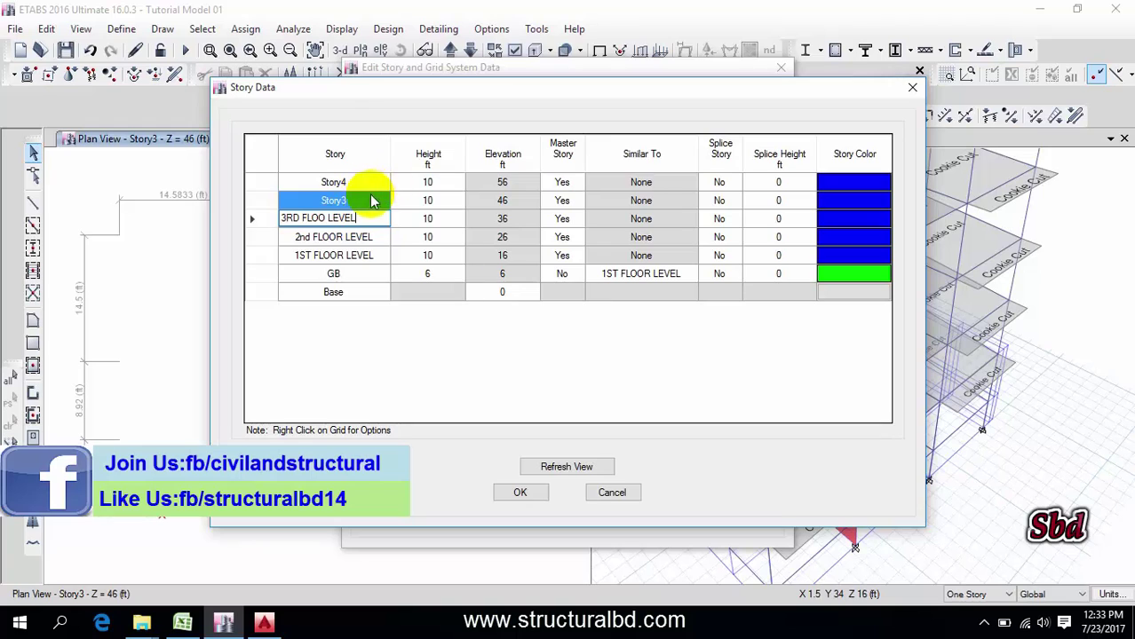
click(359, 200)
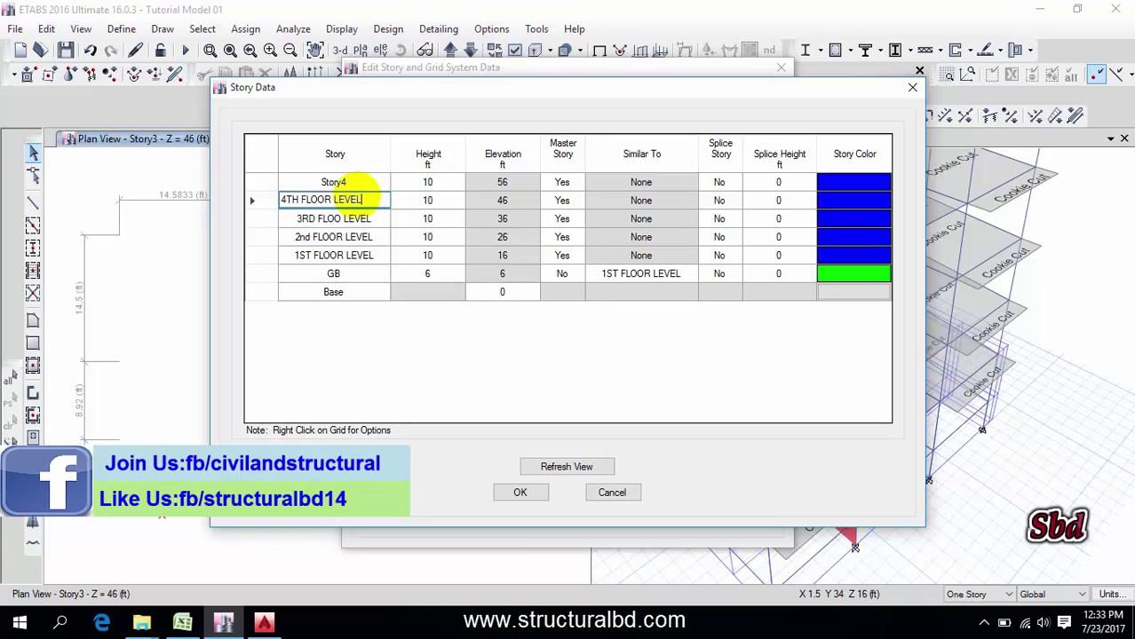
click(362, 182)
text(ROOF)
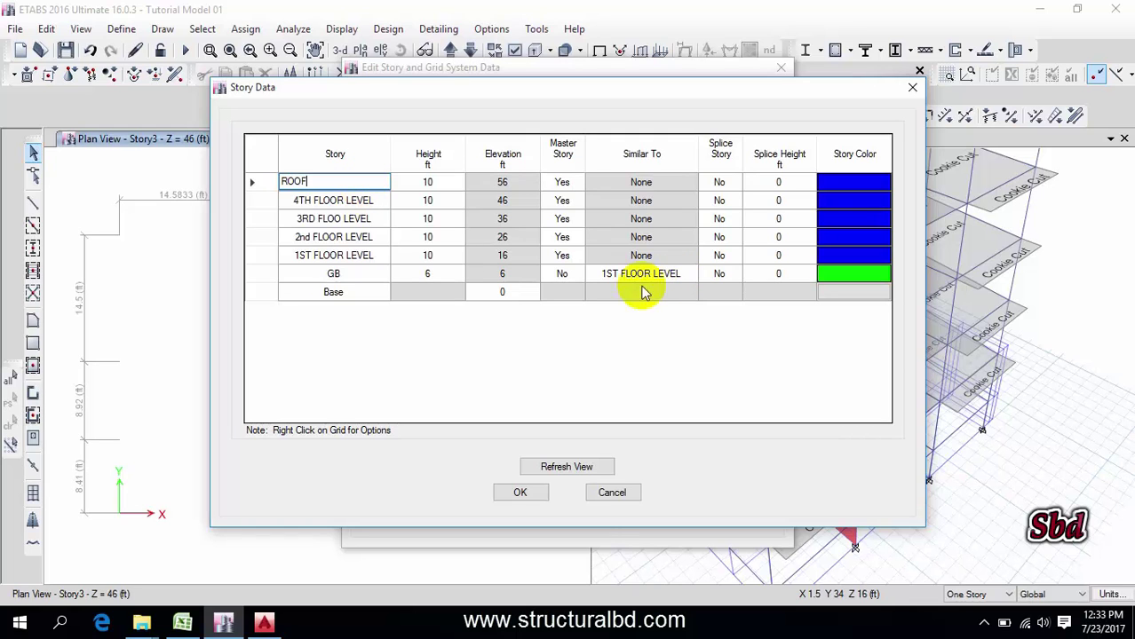
click(524, 494)
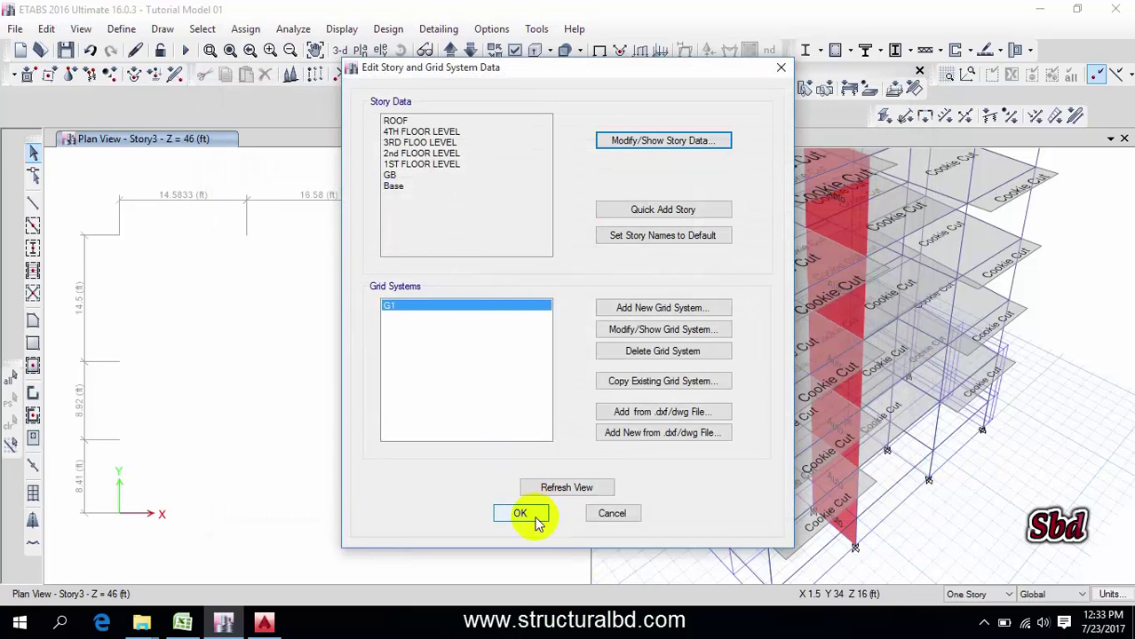
click(519, 513)
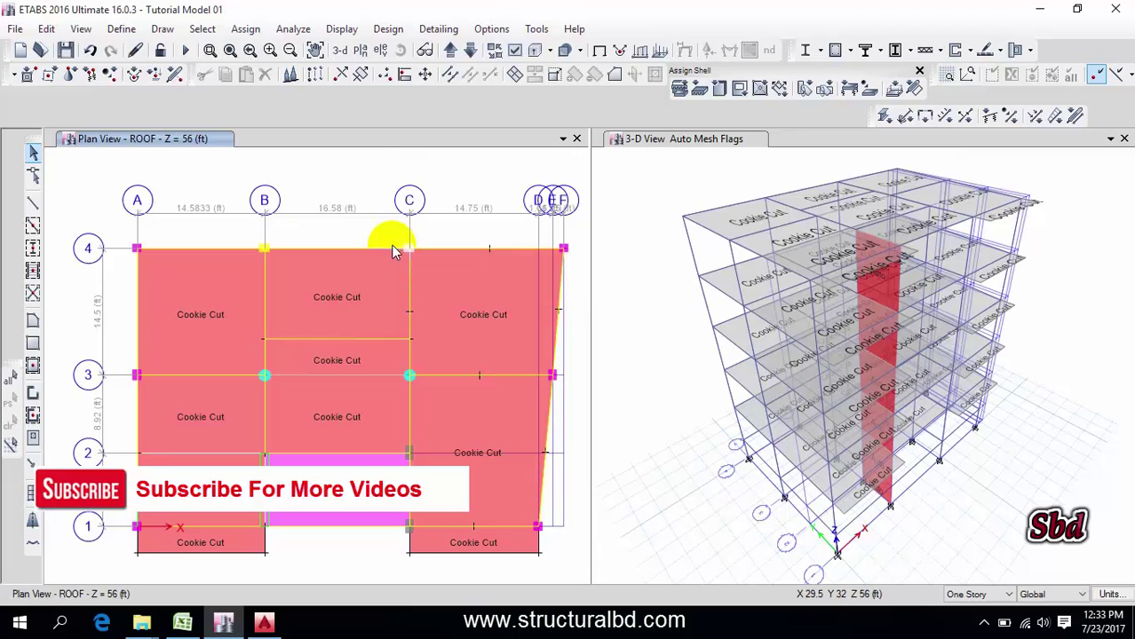
Inspect the upper floors in the 3-D view and compare them with the typical floor layout plan in AutoCAD.
scroll(395, 266, down, 3)
scroll(751, 244, up, 3)
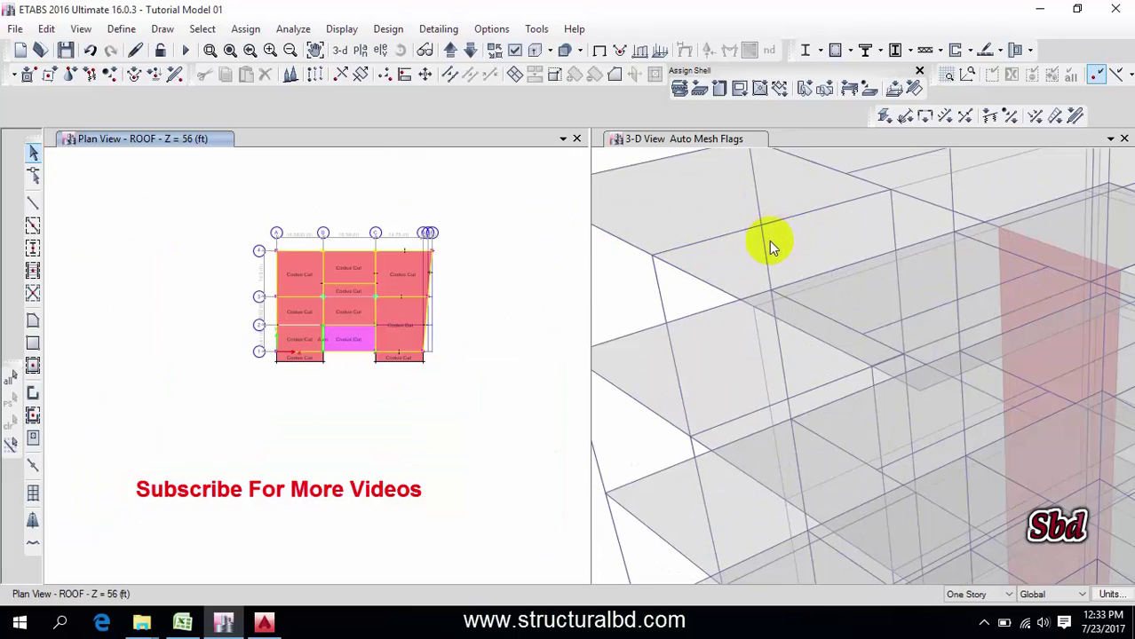
scroll(769, 254, down, 5)
scroll(799, 249, up, 5)
scroll(819, 248, down, 5)
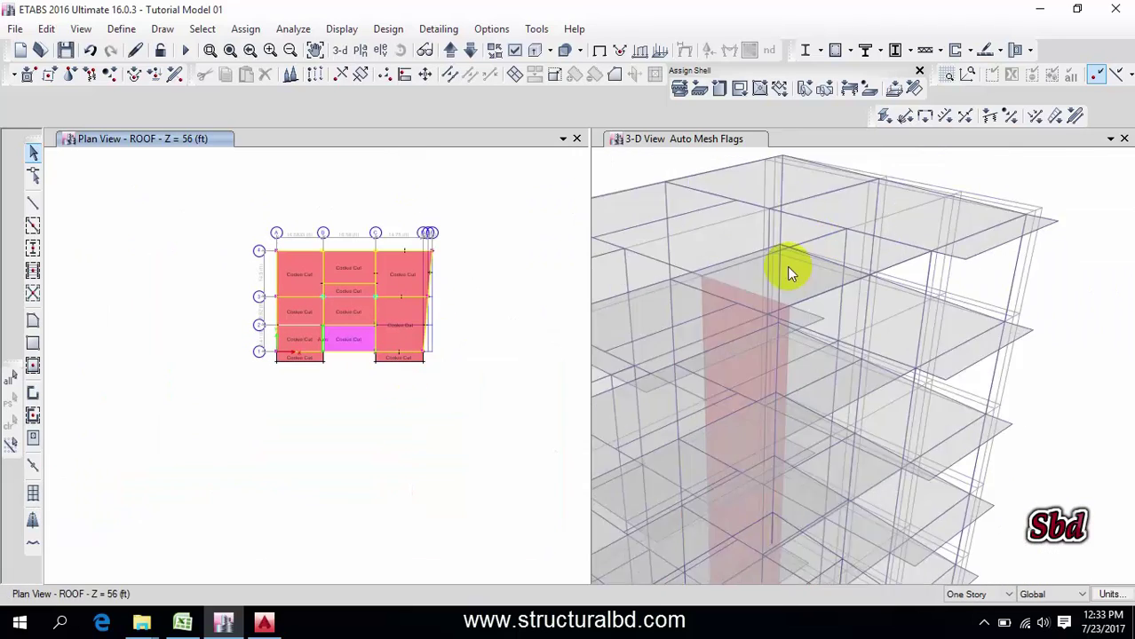
click(264, 624)
scroll(575, 292, down, 3)
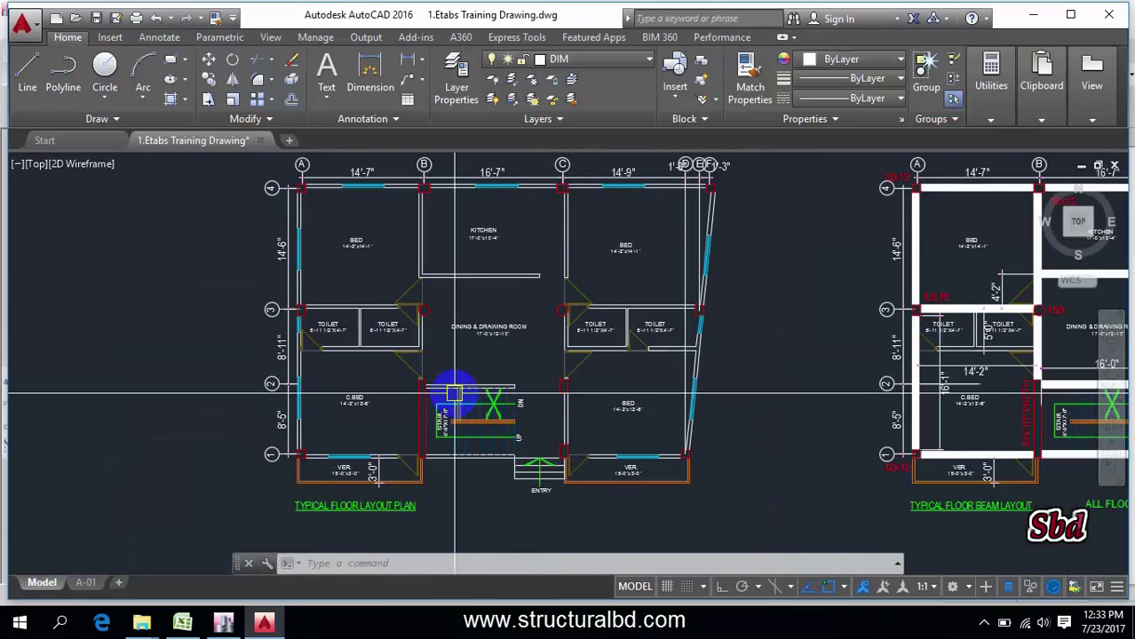
click(223, 623)
scroll(337, 227, up, 4)
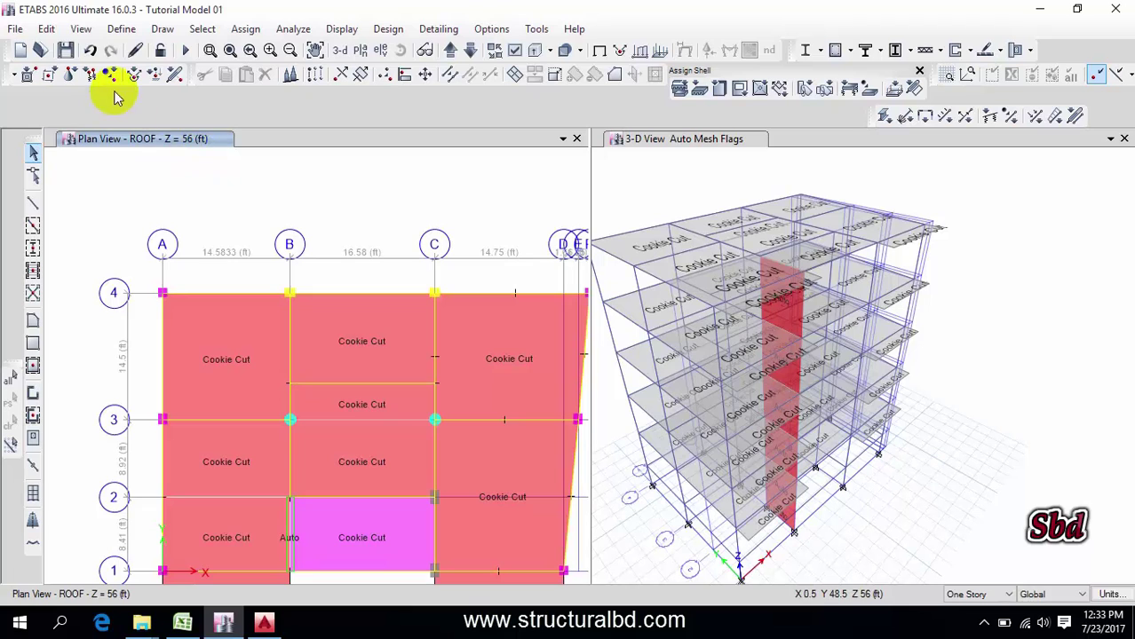
Add one 8 ft story above ROOF, replicated from ROOF with existing story heights kept, and apply the story data.
click(47, 28)
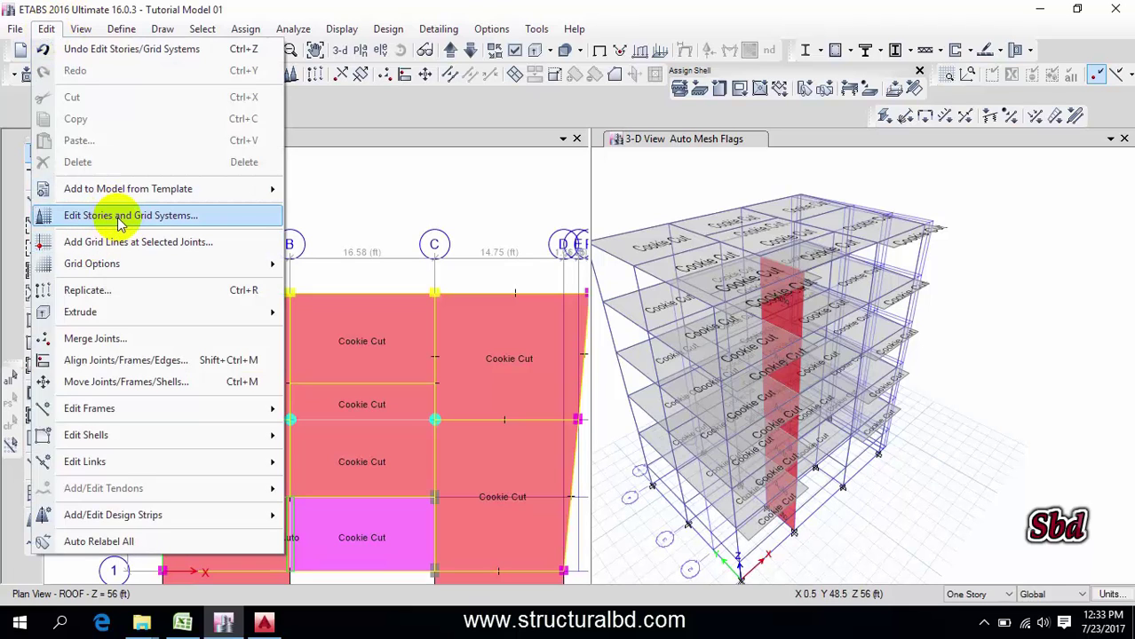
click(120, 219)
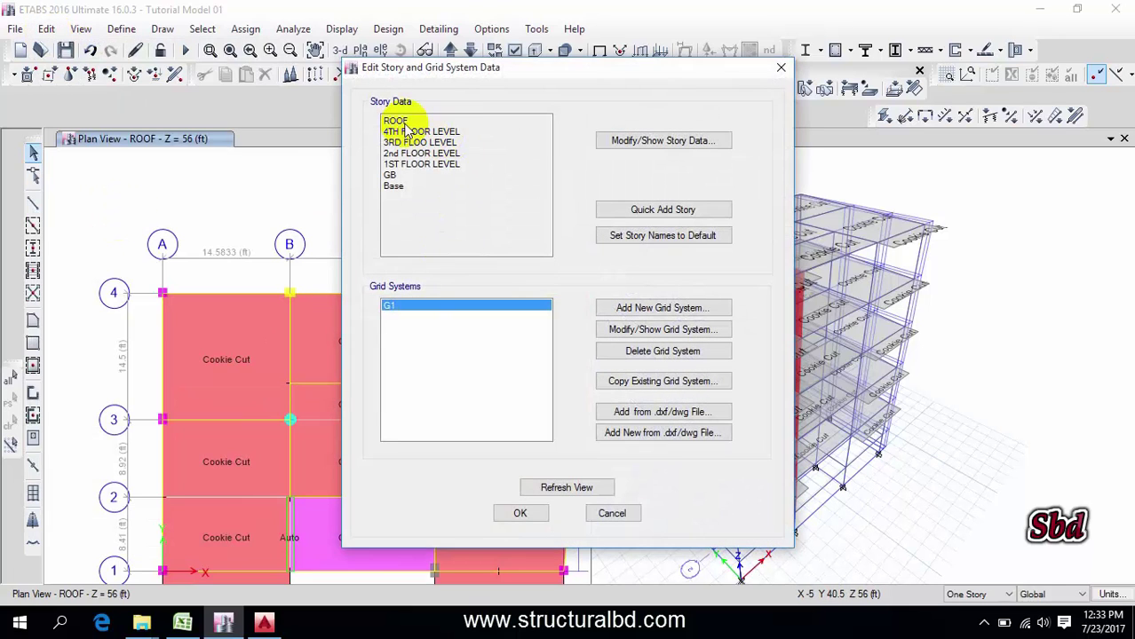
click(660, 142)
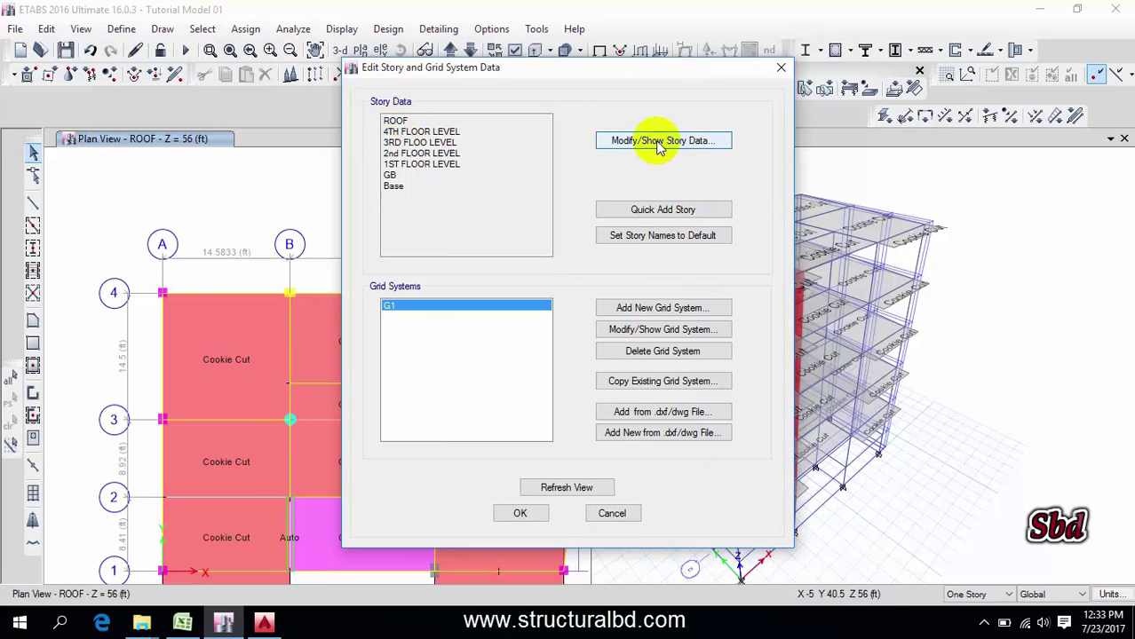
right_click(258, 187)
mouse_move(303, 234)
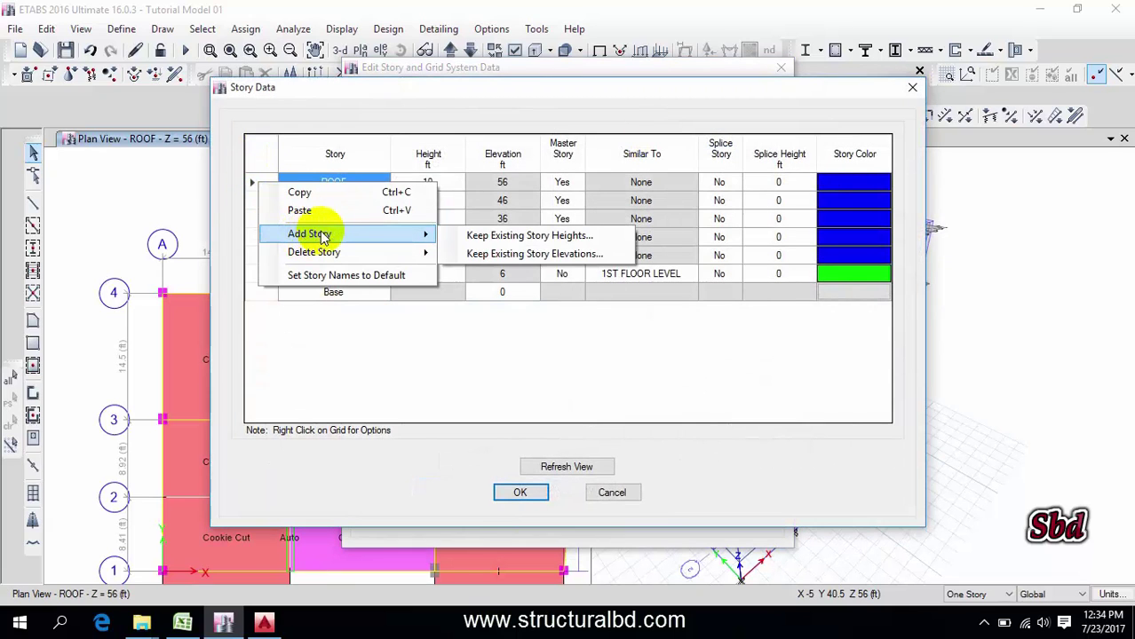
click(504, 236)
drag(651, 220, 528, 207)
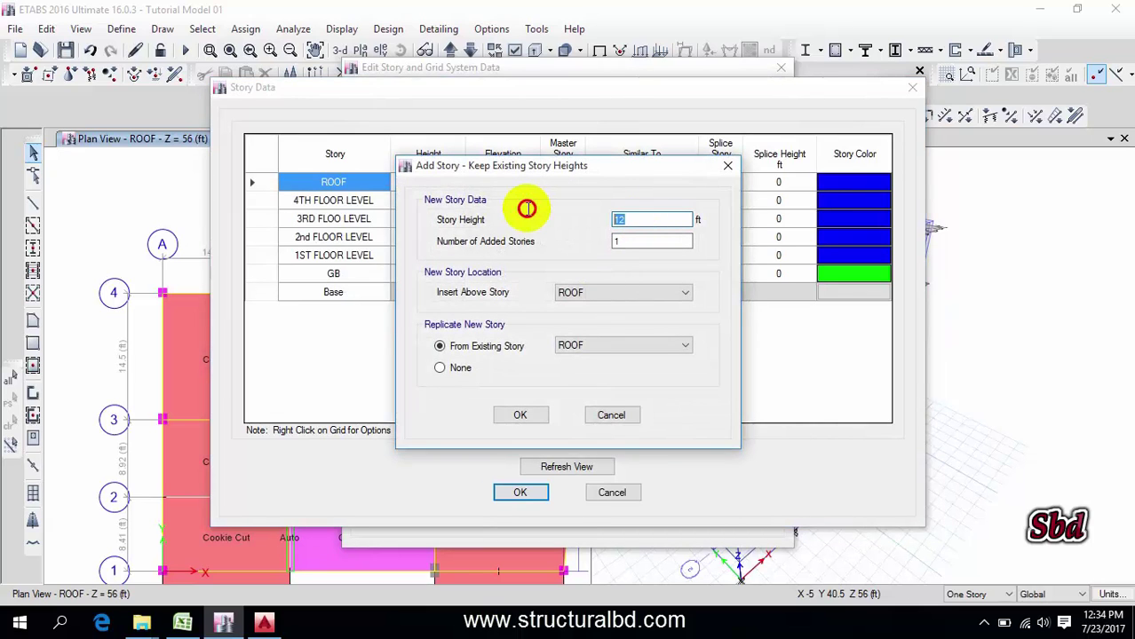
text(8)
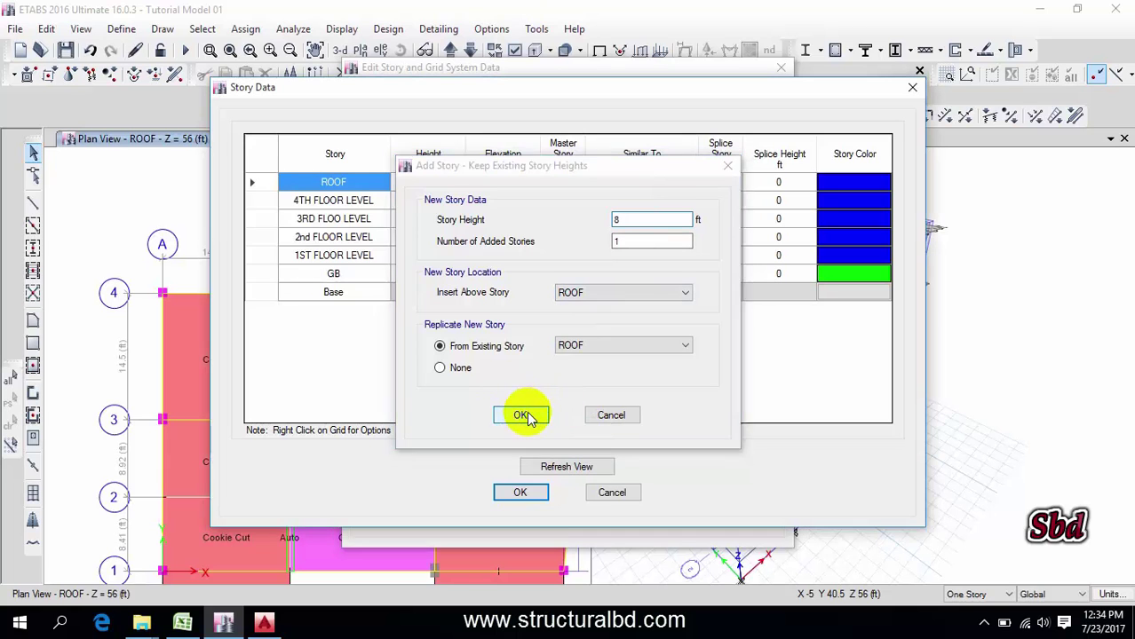
click(524, 415)
click(520, 494)
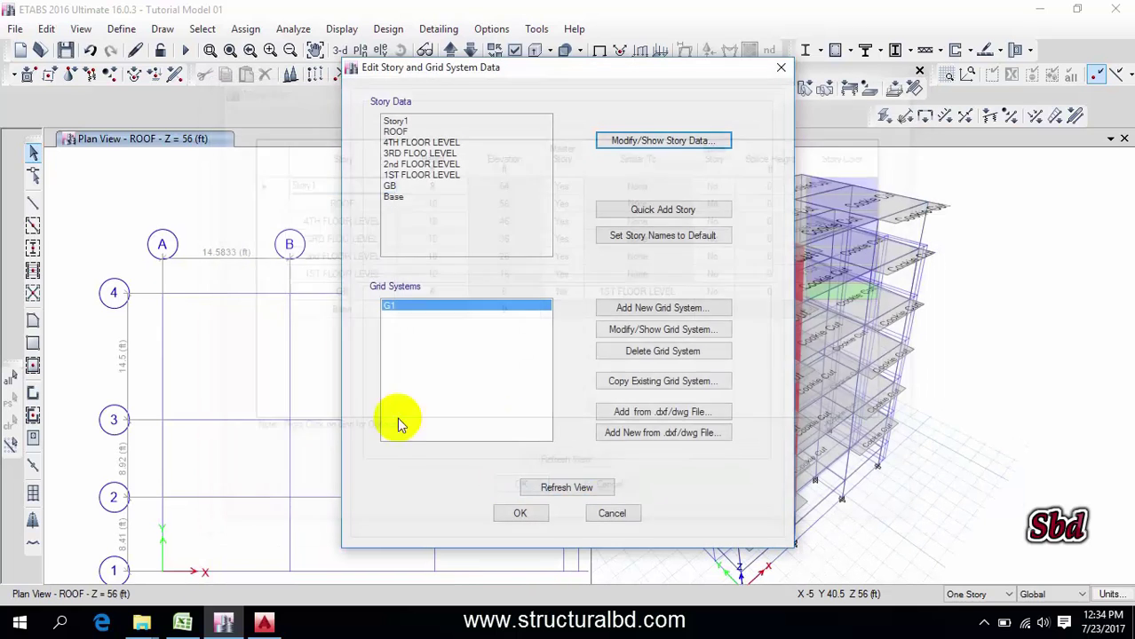
click(521, 513)
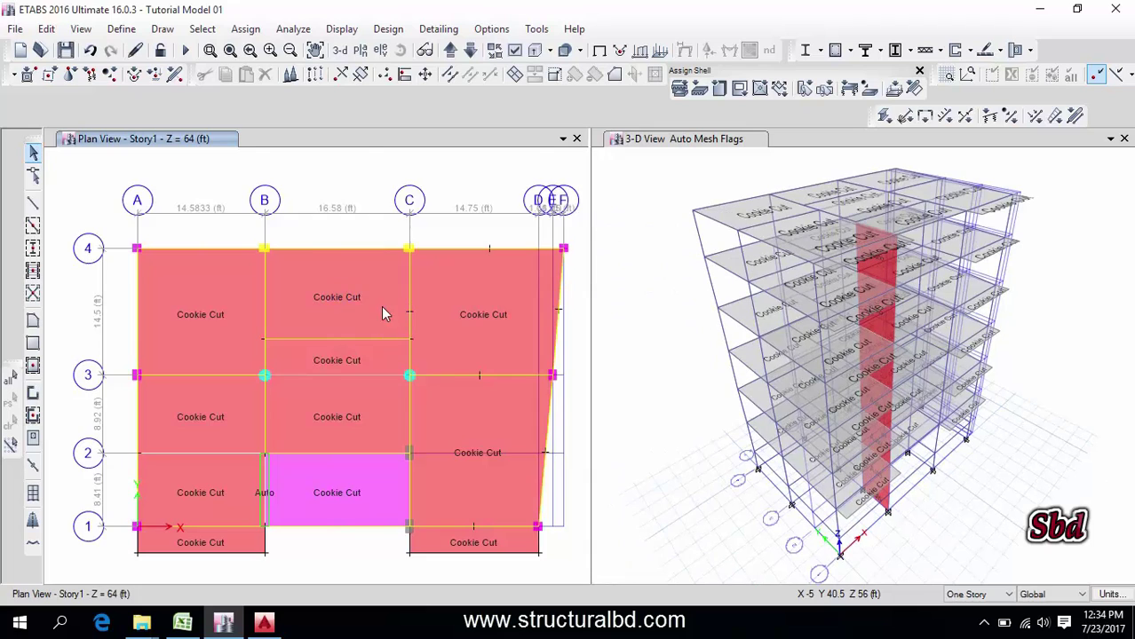
Delete the Story1 slabs, beams and columns outside the bay between grids B–C and 1–2.
scroll(172, 185, up, 3)
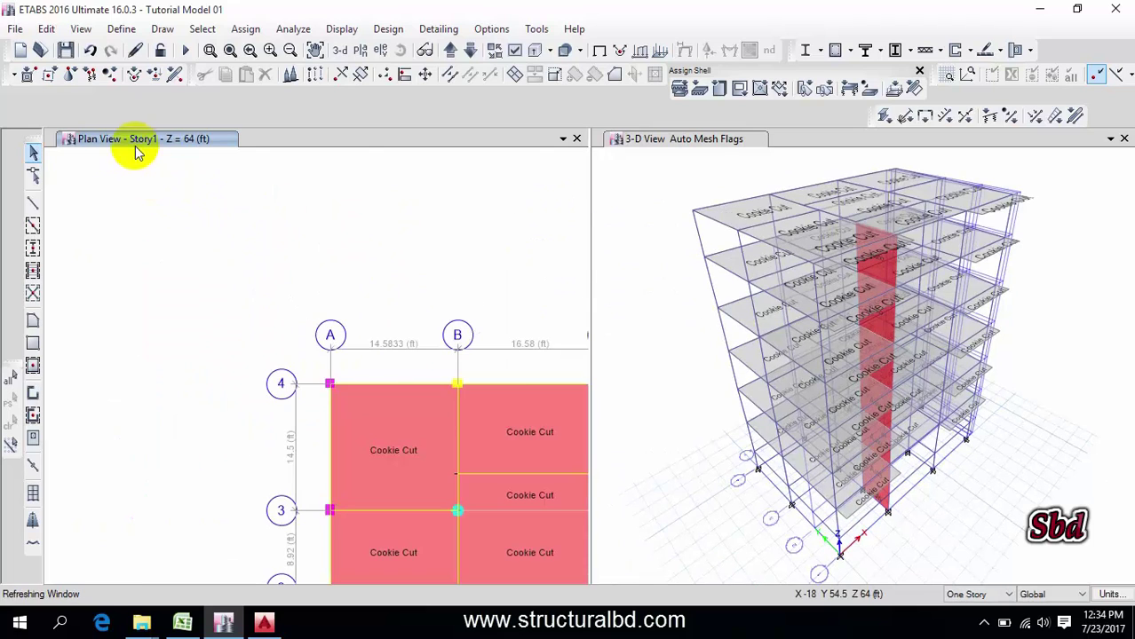
middle_drag(232, 304, 253, 292)
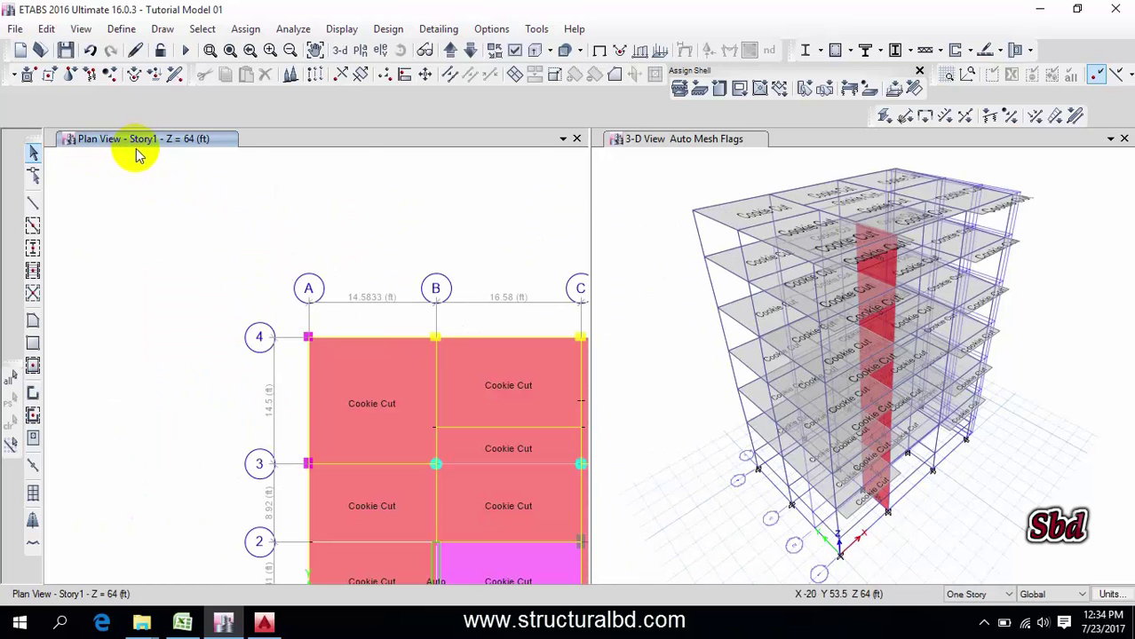
click(361, 50)
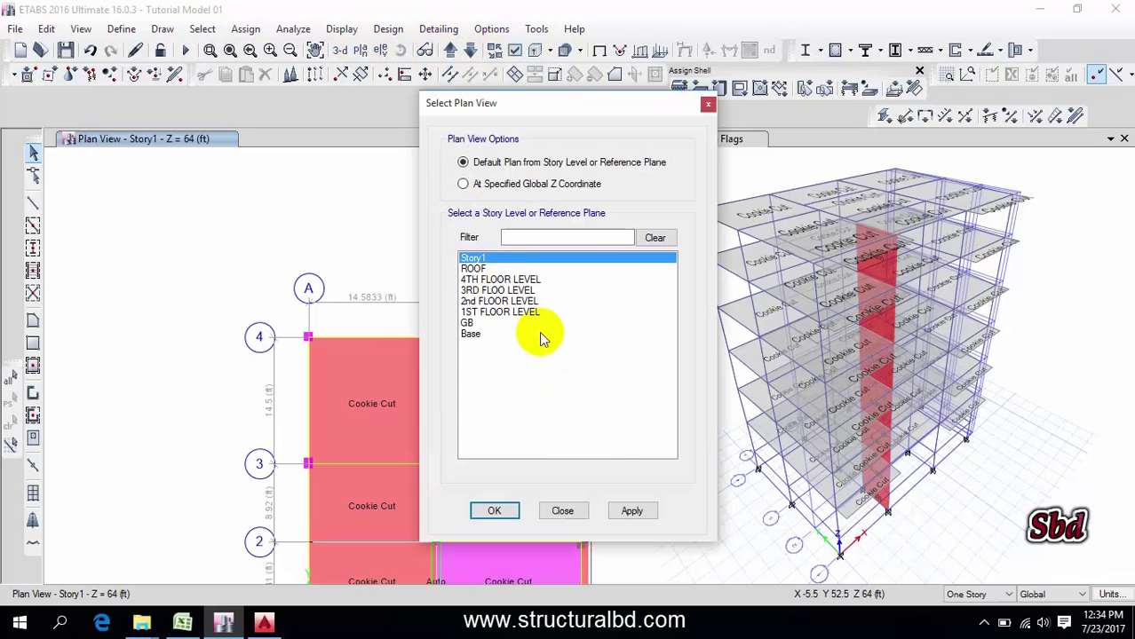
click(494, 512)
middle_drag(380, 388, 365, 370)
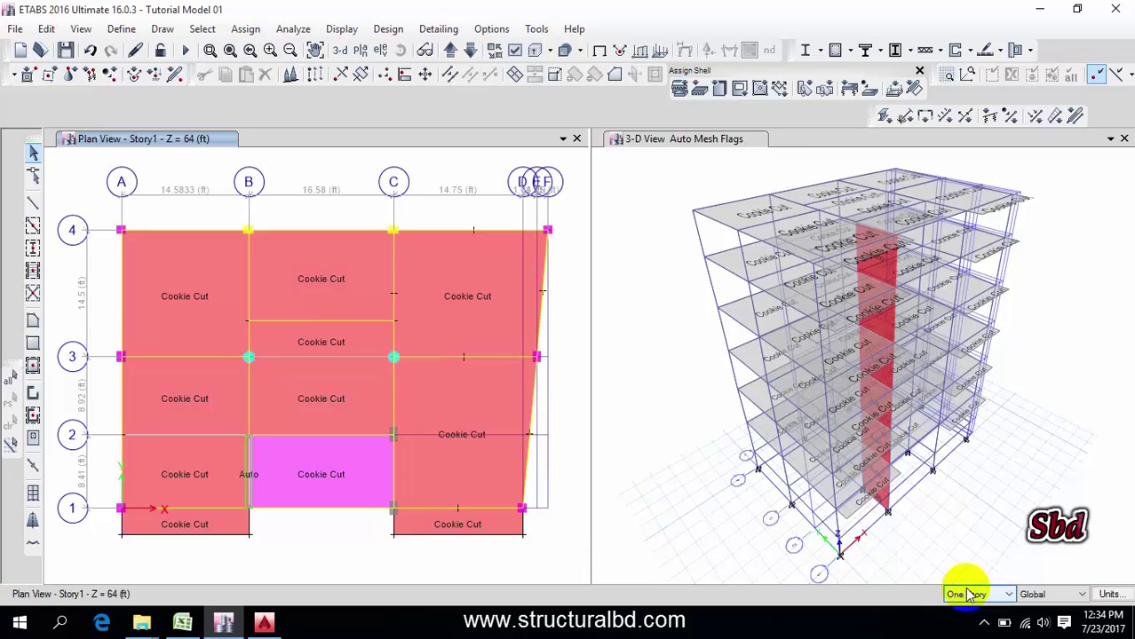
drag(197, 548, 91, 210)
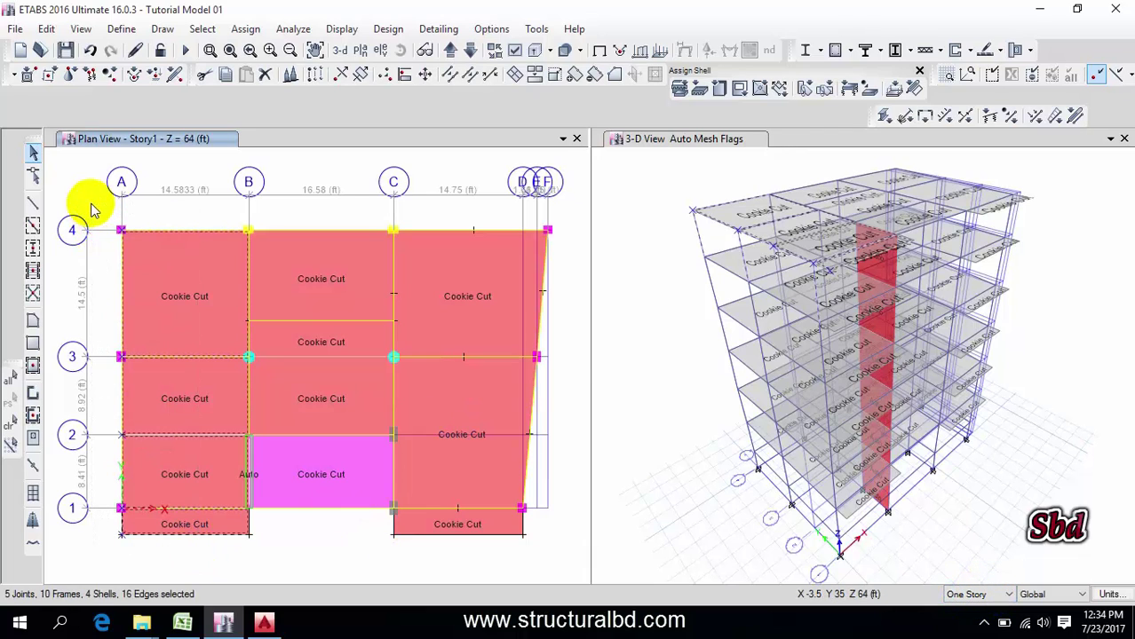
drag(572, 324, 229, 197)
click(506, 524)
drag(570, 414, 233, 318)
click(170, 279)
key(Delete)
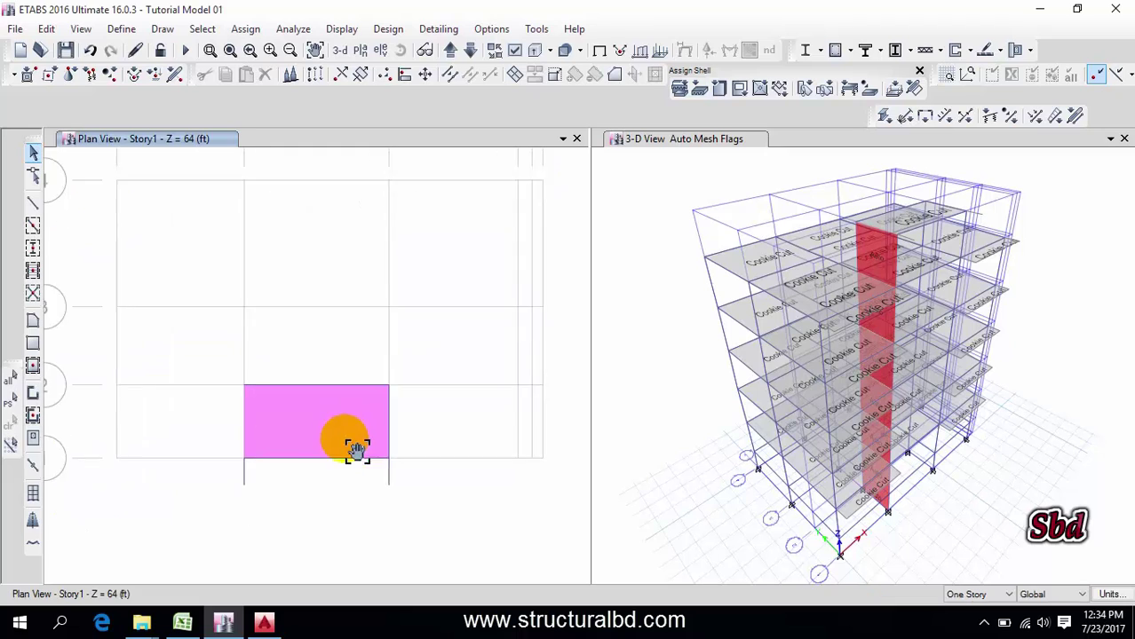
Delete the two leftover cantilever beams extending beyond grid 1 at grids B and C on Story1.
drag(482, 519, 153, 476)
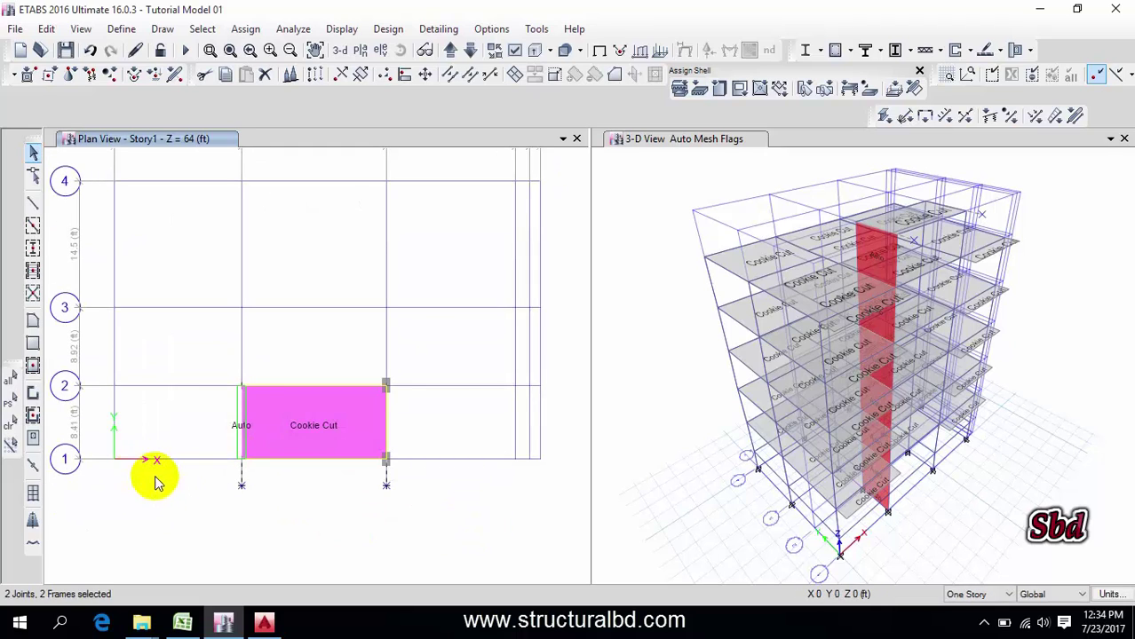
key(Delete)
scroll(307, 397, up, 3)
scroll(377, 317, down, 3)
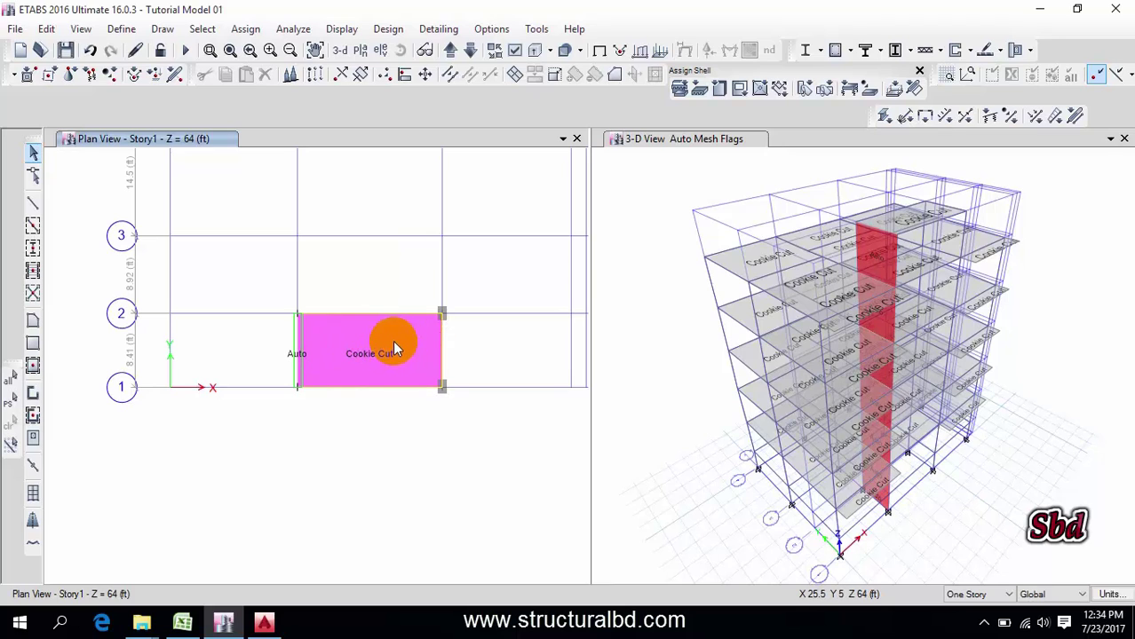
scroll(391, 350, up, 3)
scroll(382, 351, down, 3)
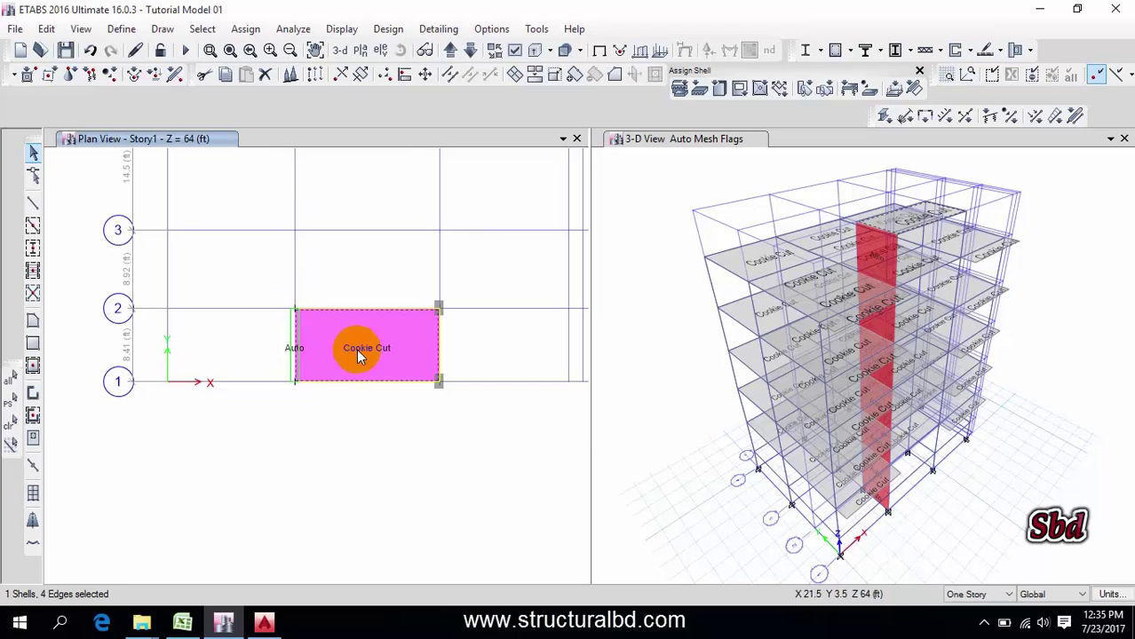
Define a slab property named S6 with Slab3000 material and a thickness of 6 in.
click(355, 351)
click(124, 32)
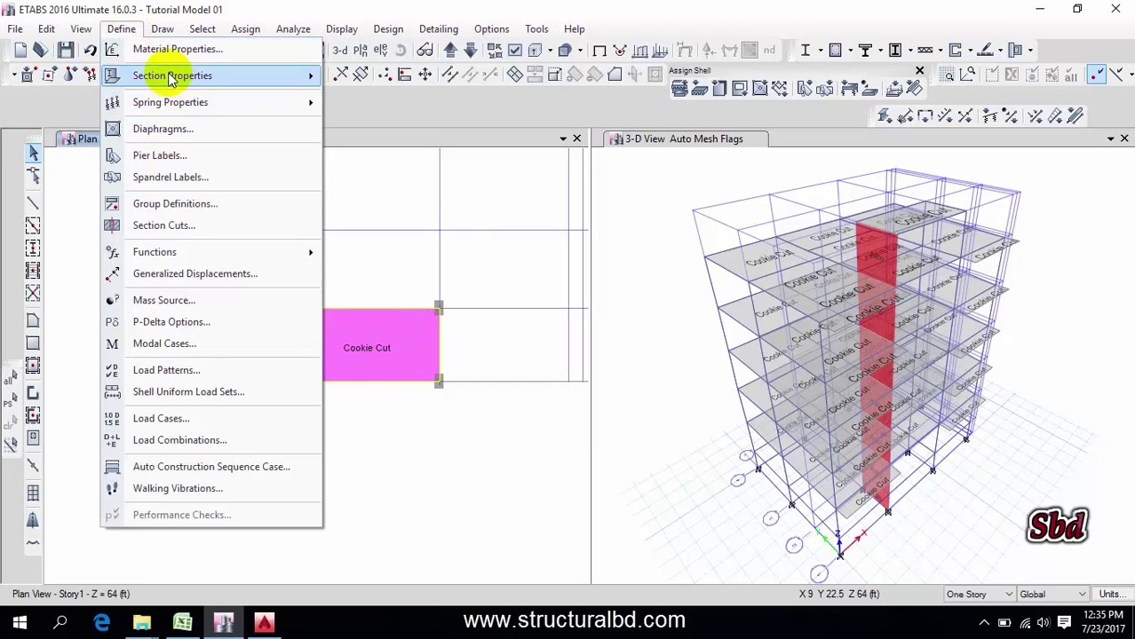
mouse_move(153, 76)
click(389, 126)
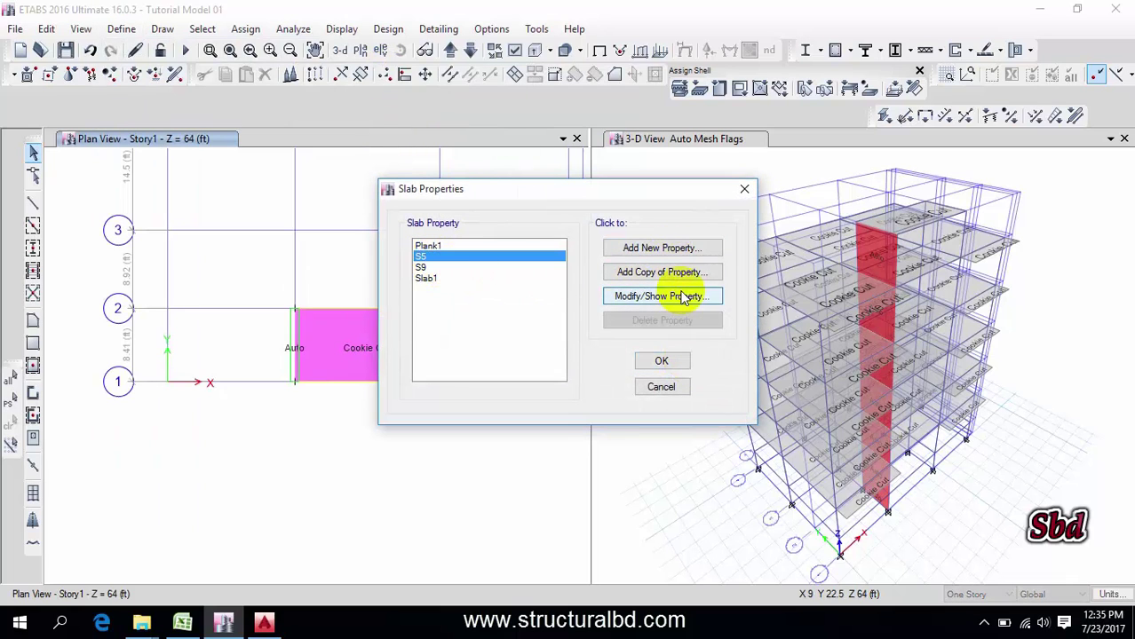
click(661, 248)
double_click(607, 131)
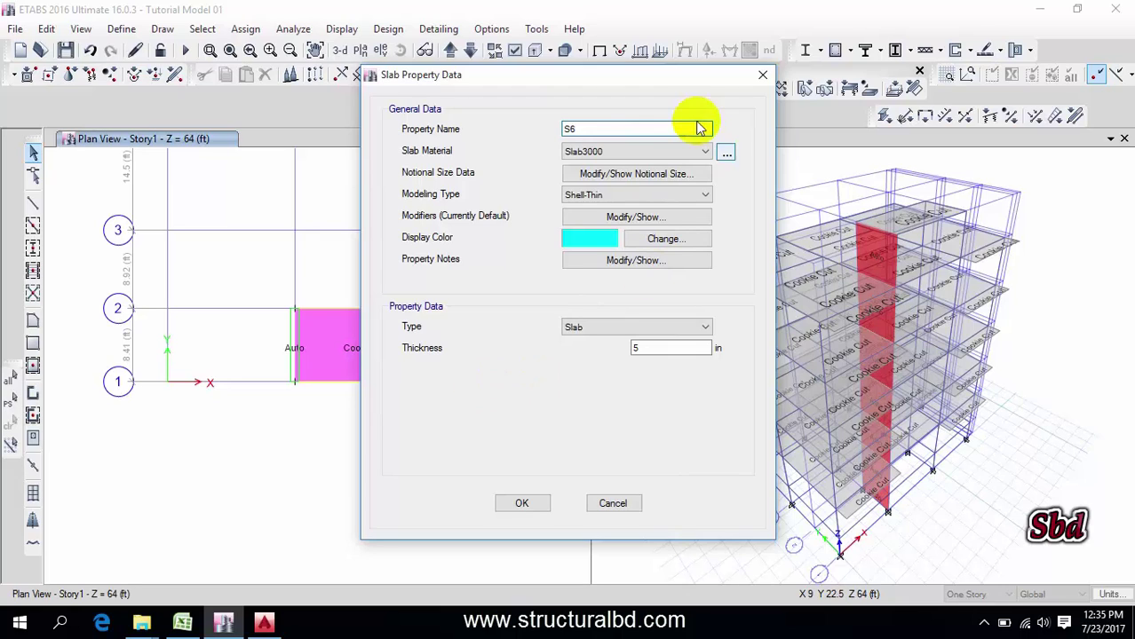
double_click(663, 348)
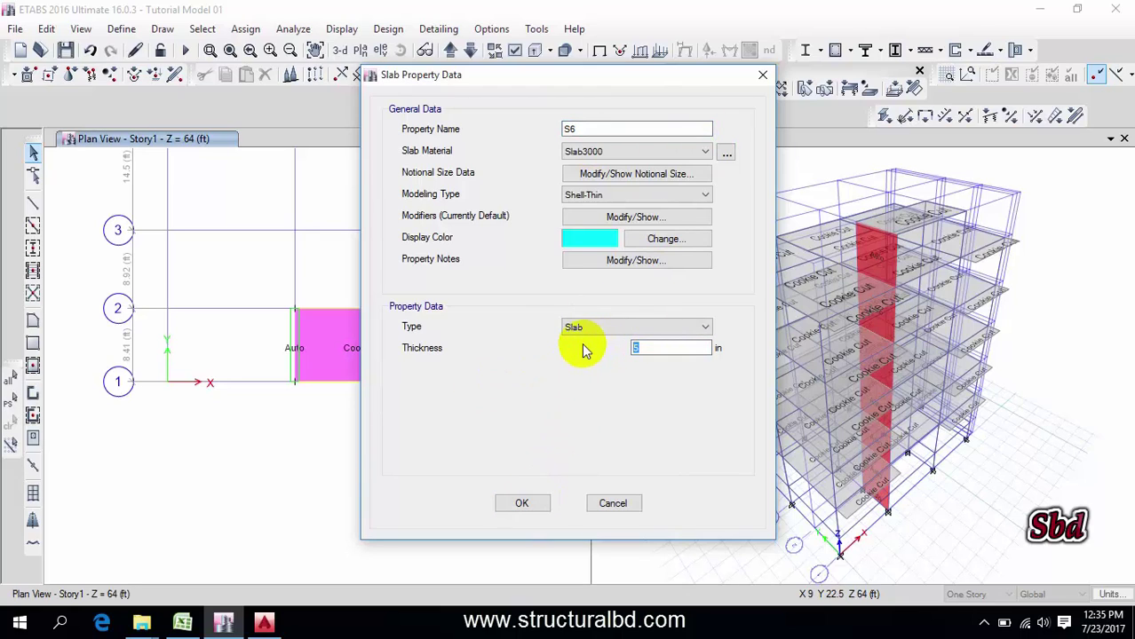
text(6)
click(523, 502)
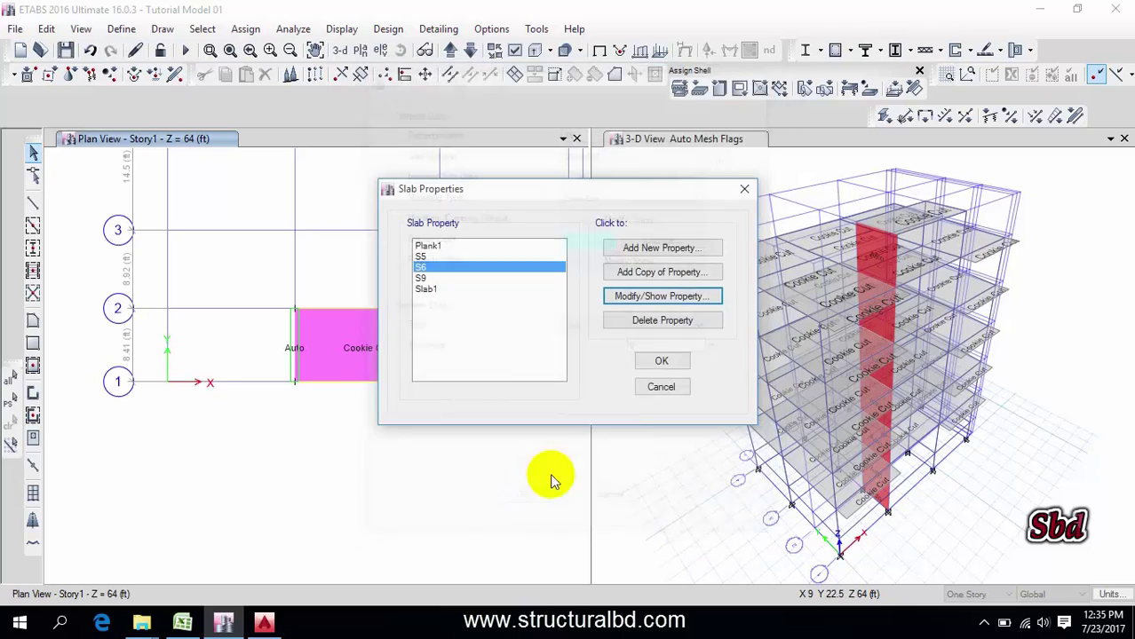
click(662, 360)
Assign slab section S6 to the remaining Story1 slab between grids B–C and 1–2.
click(378, 340)
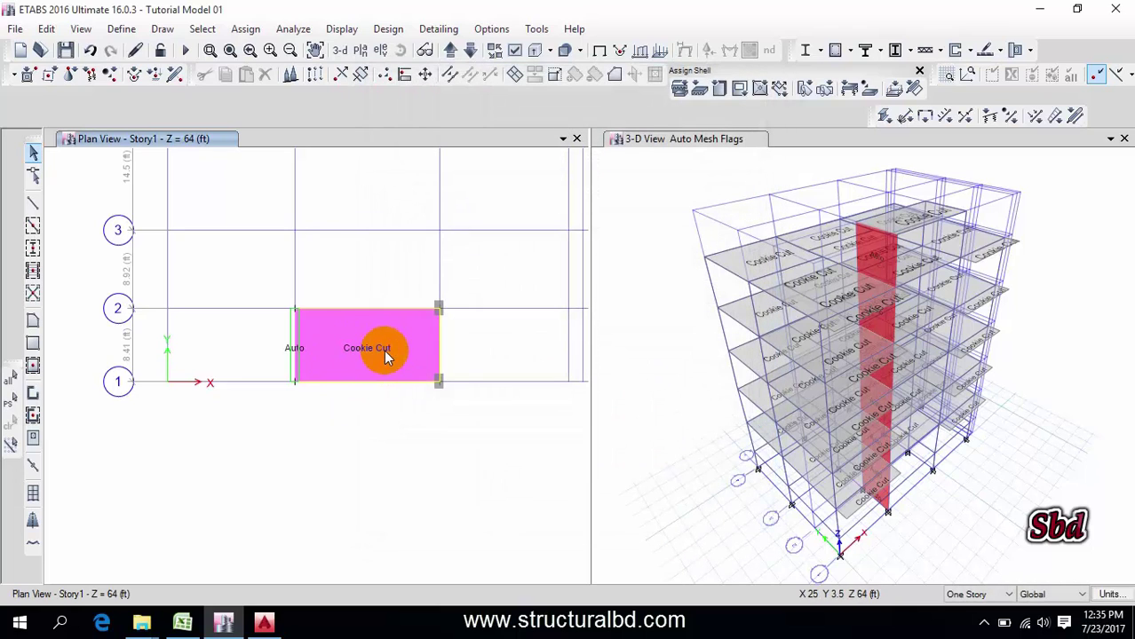
click(246, 32)
mouse_move(283, 97)
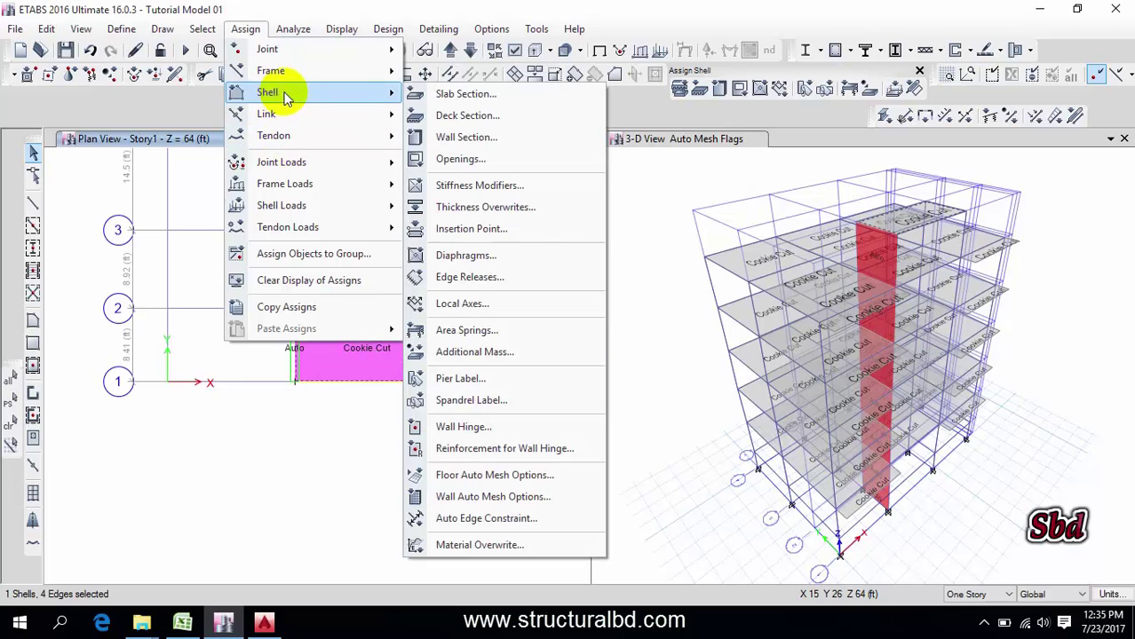
click(458, 96)
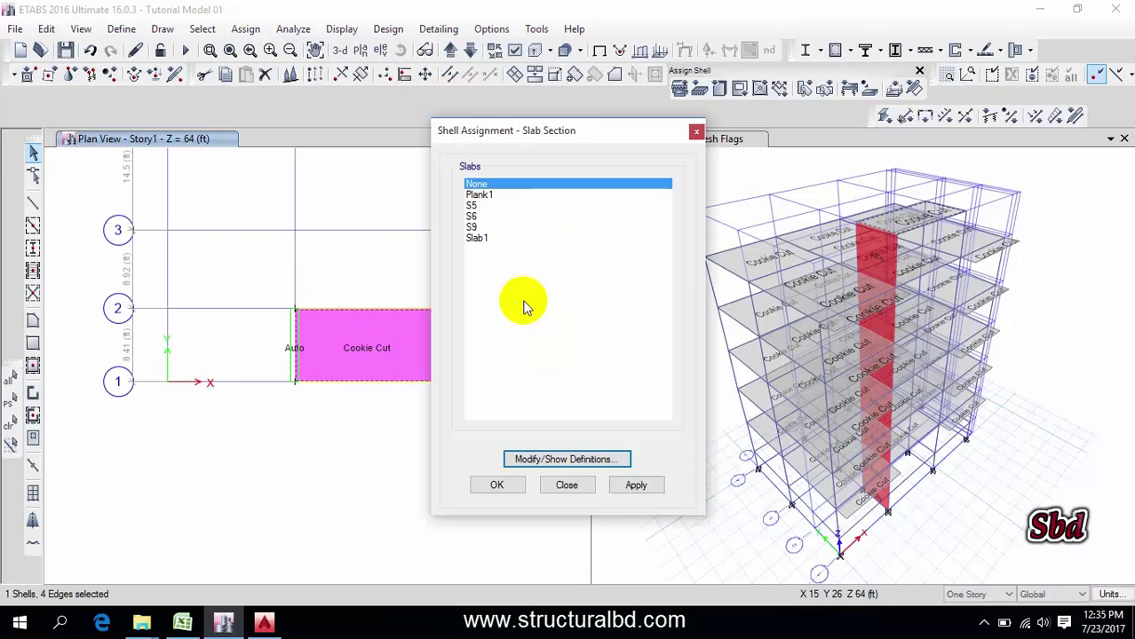
click(473, 218)
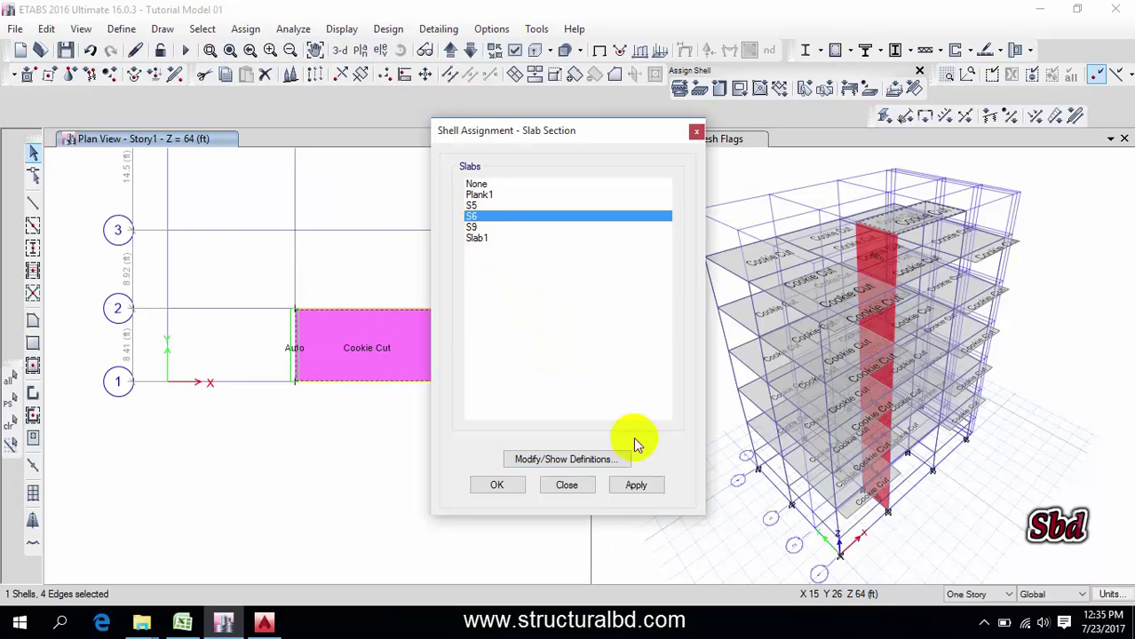
click(635, 485)
click(496, 485)
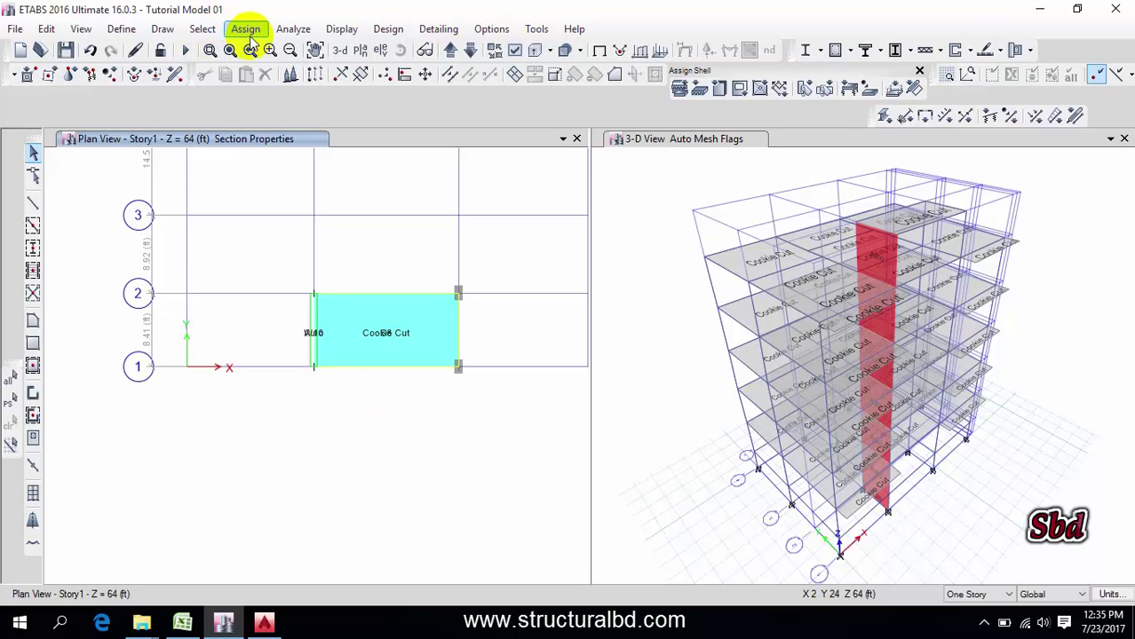
Rename Story1 as OHWR BOTTOM in the story data.
click(46, 30)
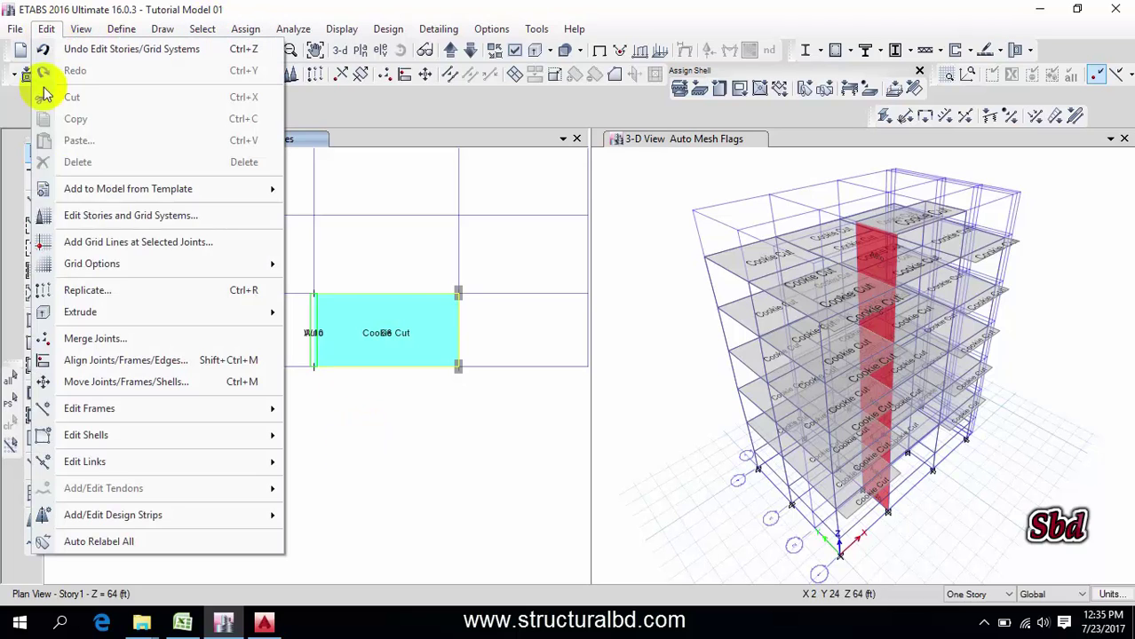
click(111, 222)
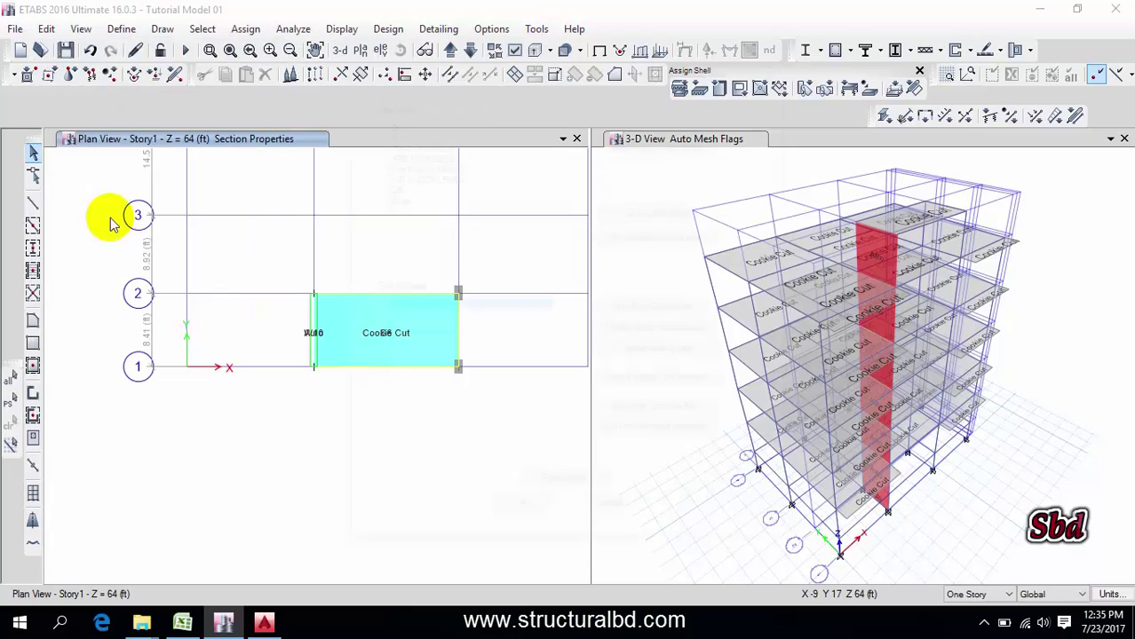
click(645, 142)
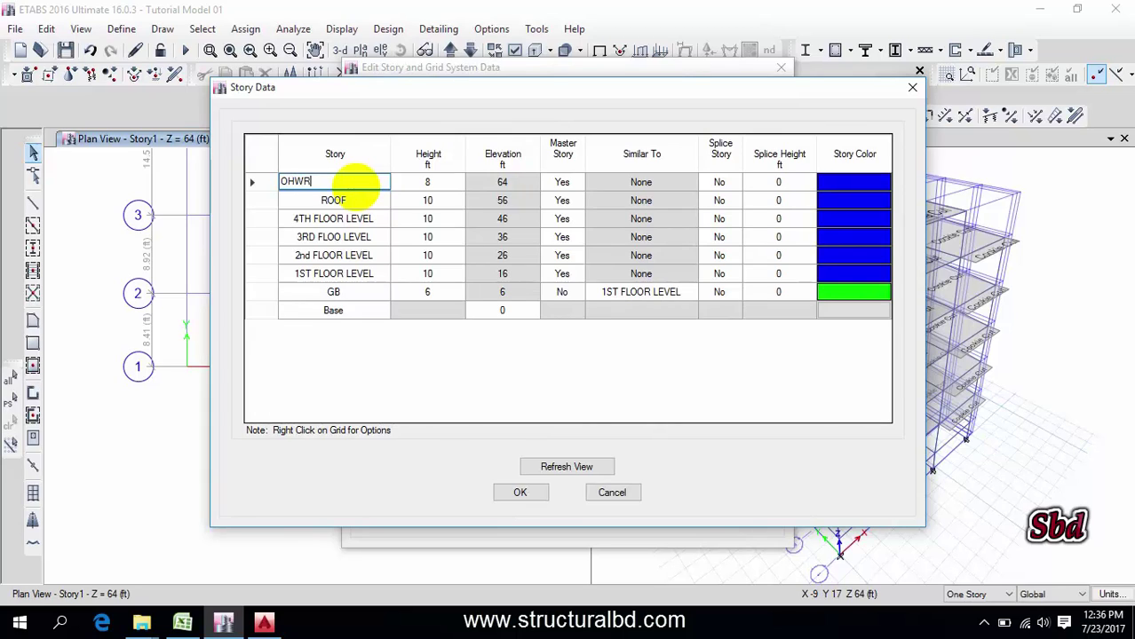
Add one 5 ft story above OHWR BOTTOM, replicated from OHWR BOTTOM with existing story heights kept, and accept the story data.
click(255, 184)
right_click(256, 184)
mouse_move(311, 231)
click(487, 234)
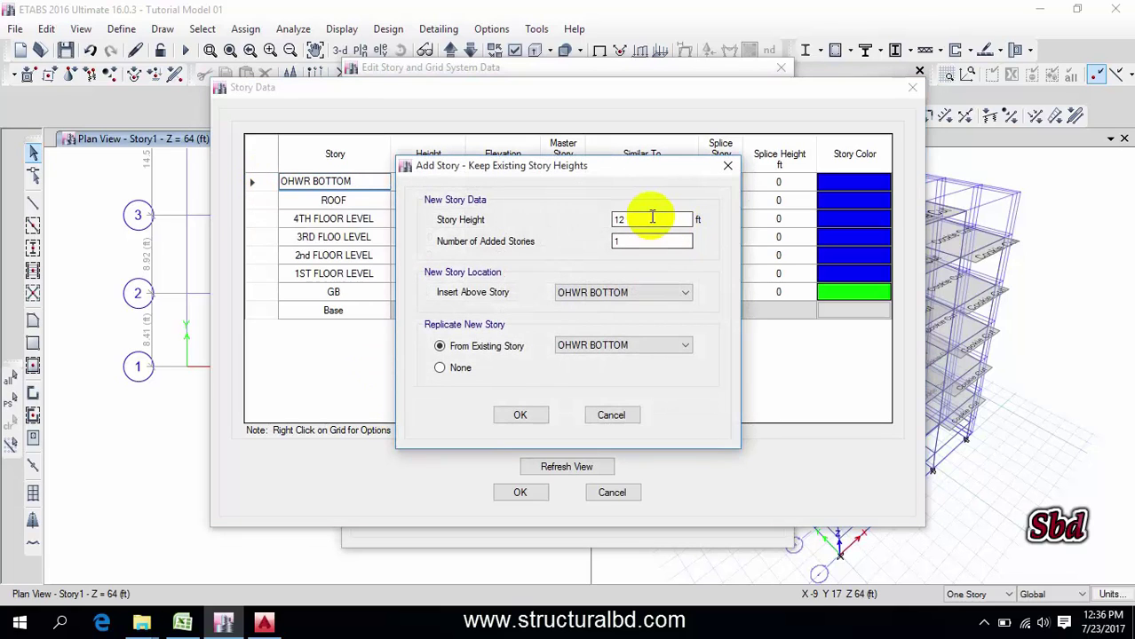
double_click(651, 219)
text(5)
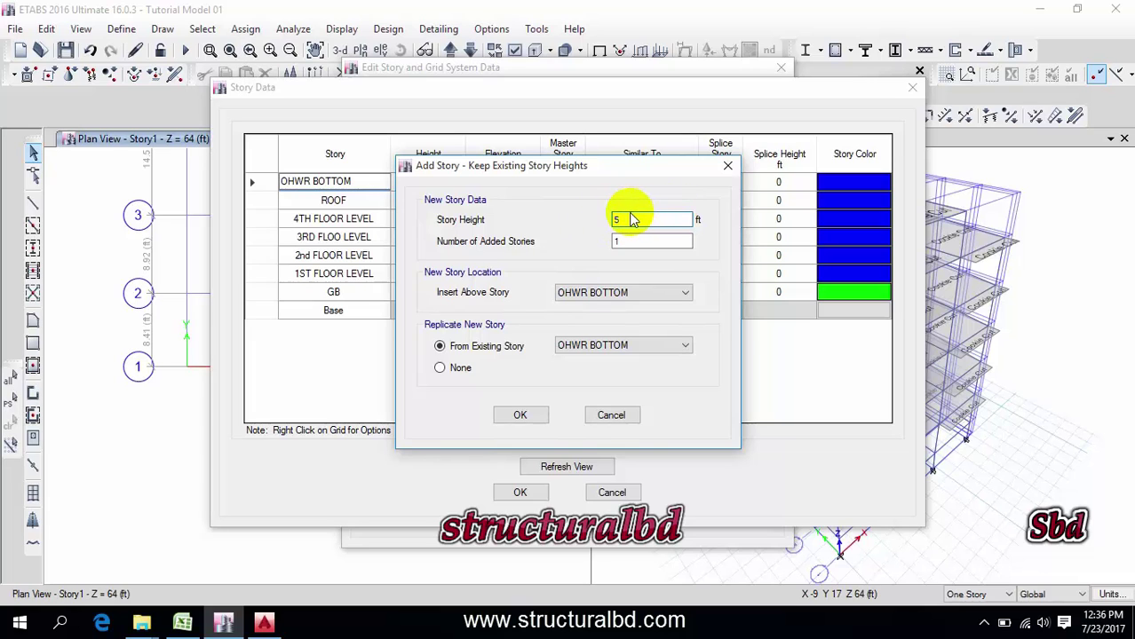
key(BackSpace)
text(8)
click(519, 415)
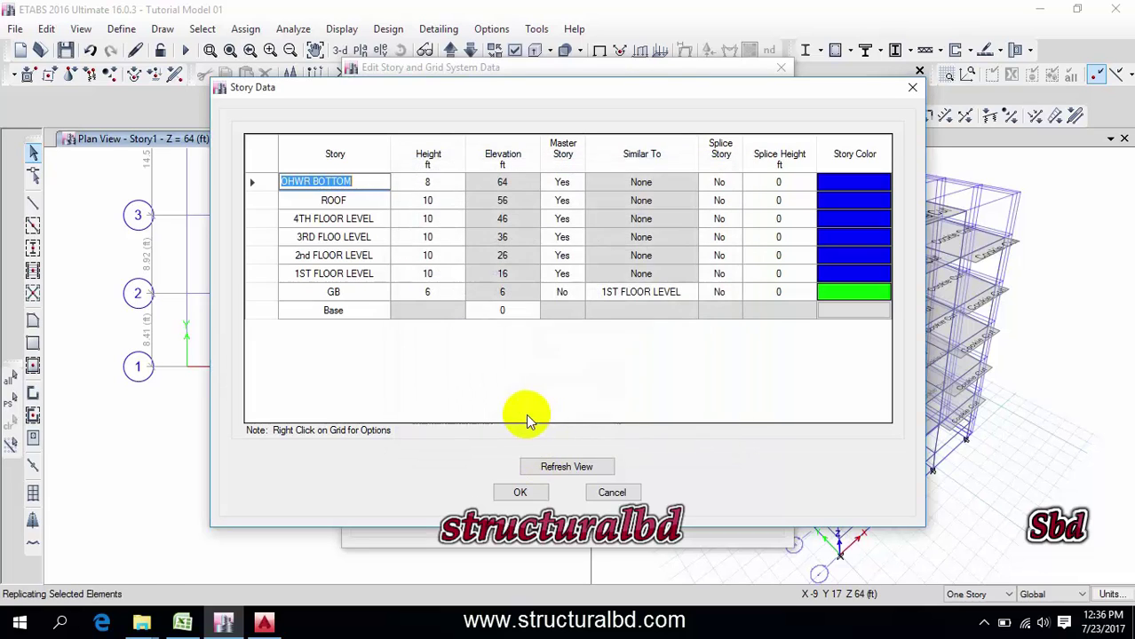
click(522, 493)
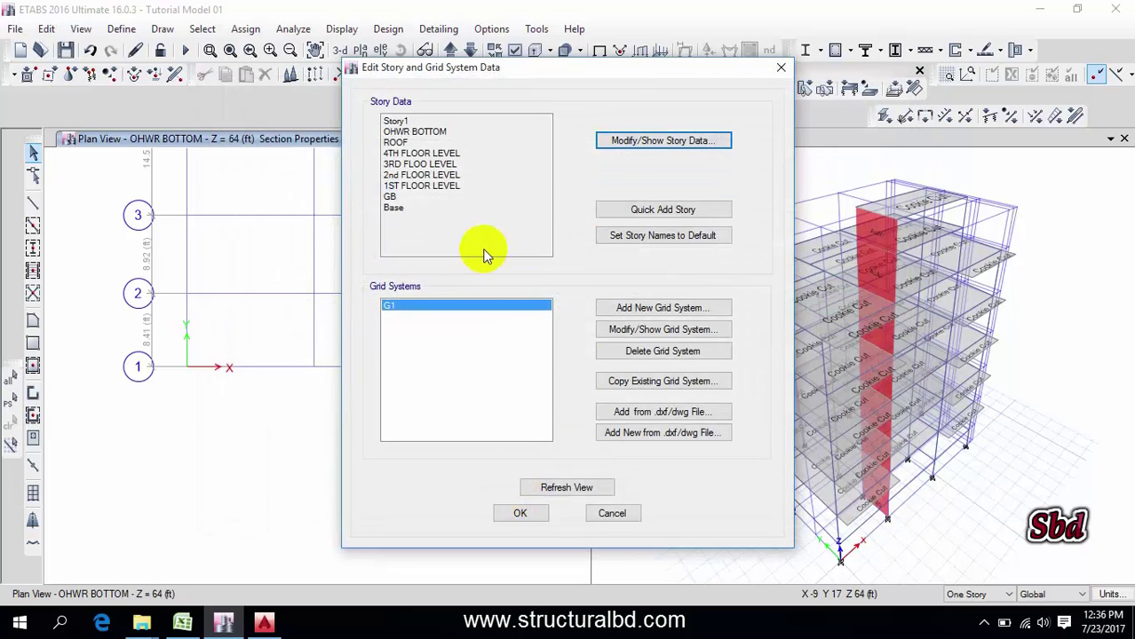
Rename the newly added uppermost story as TOP and apply the story data to the model.
click(649, 147)
click(365, 180)
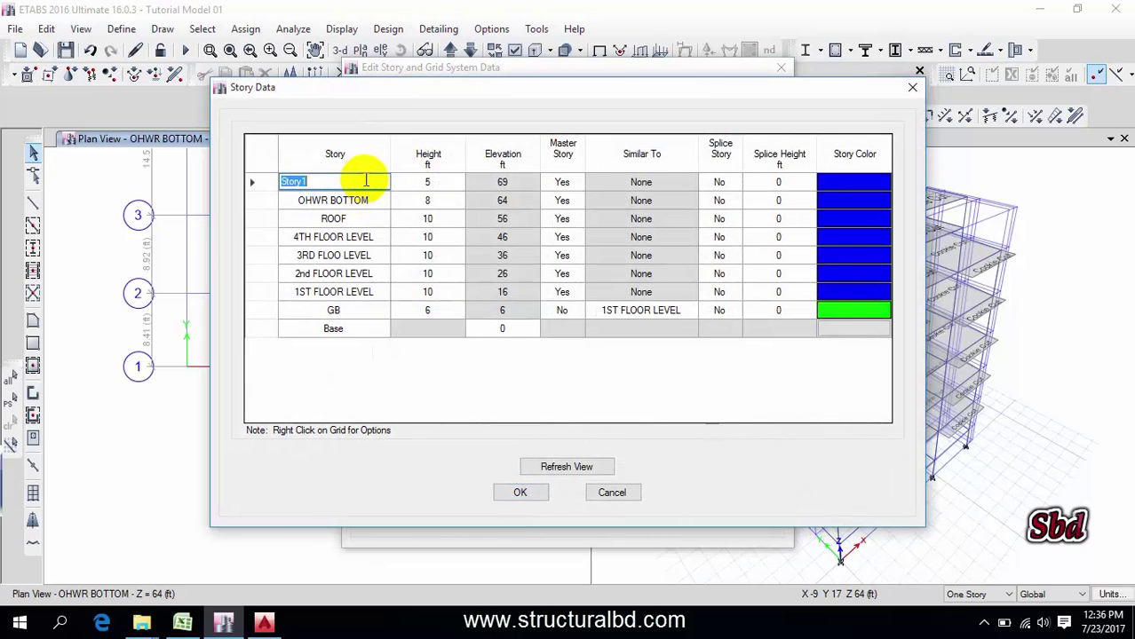
text(TOP)
click(519, 493)
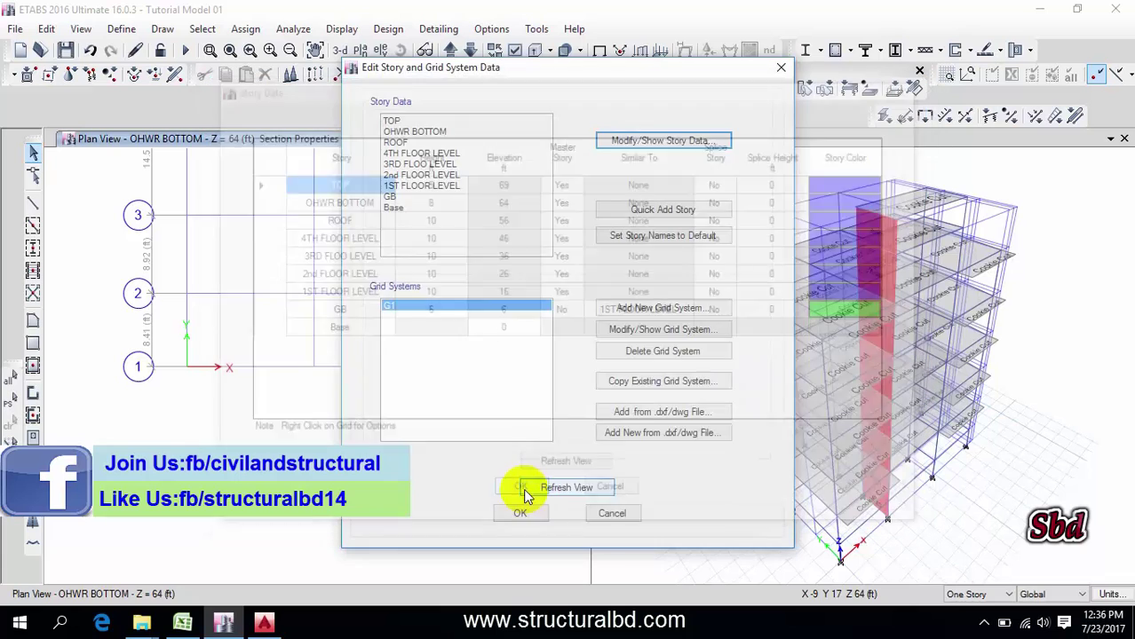
click(521, 513)
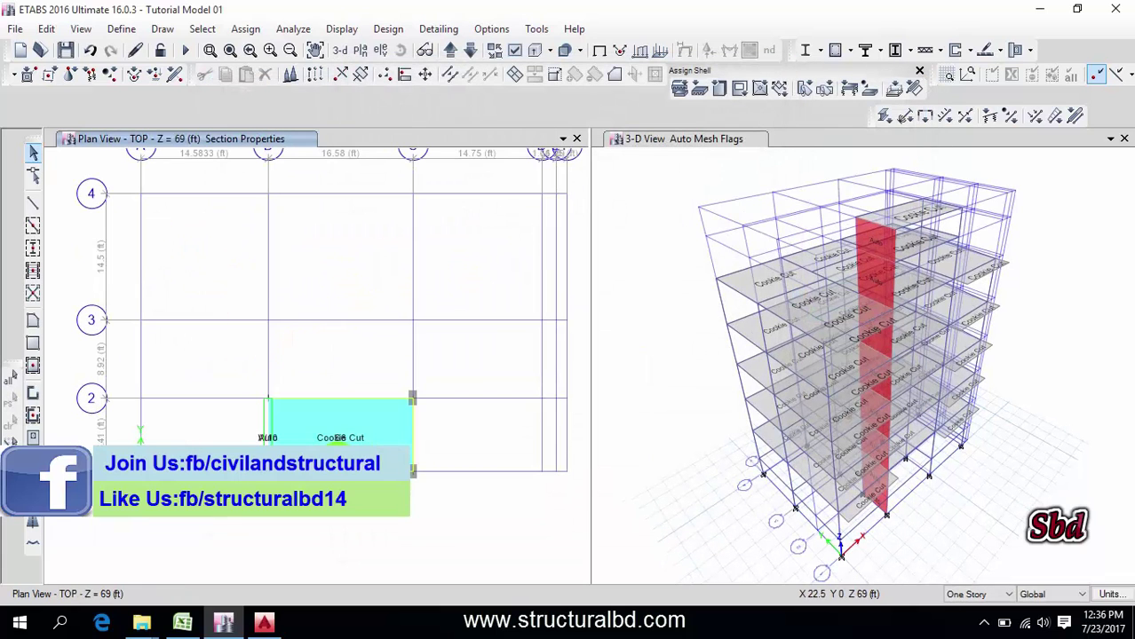
Examine the slab and the grid 1 edge beam on the TOP story in plan view.
scroll(359, 422, up, 5)
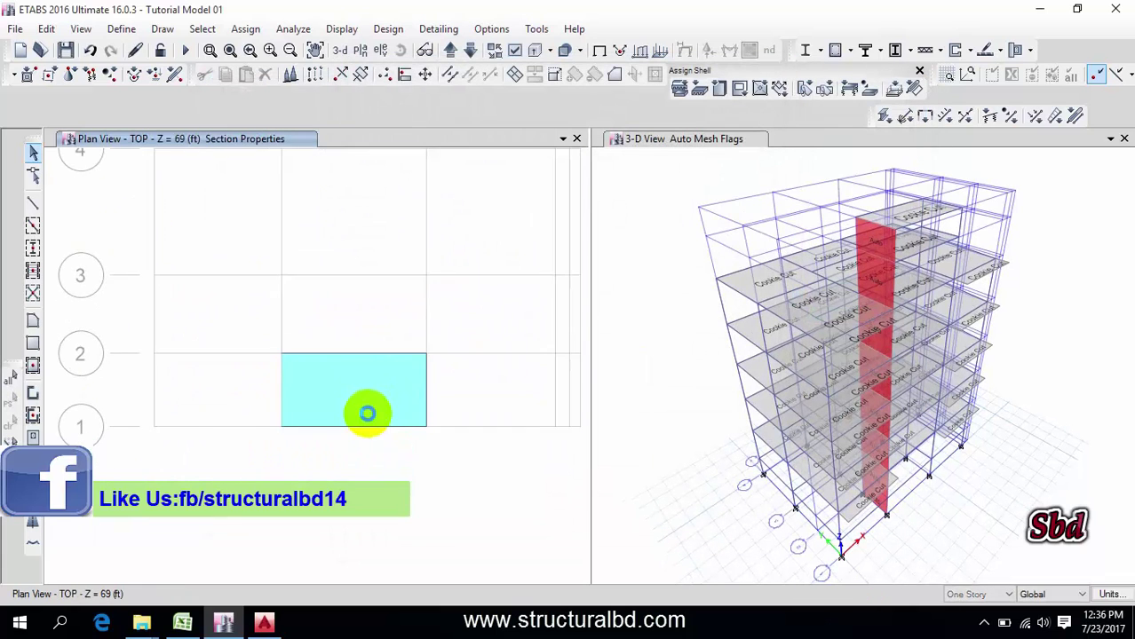
click(374, 364)
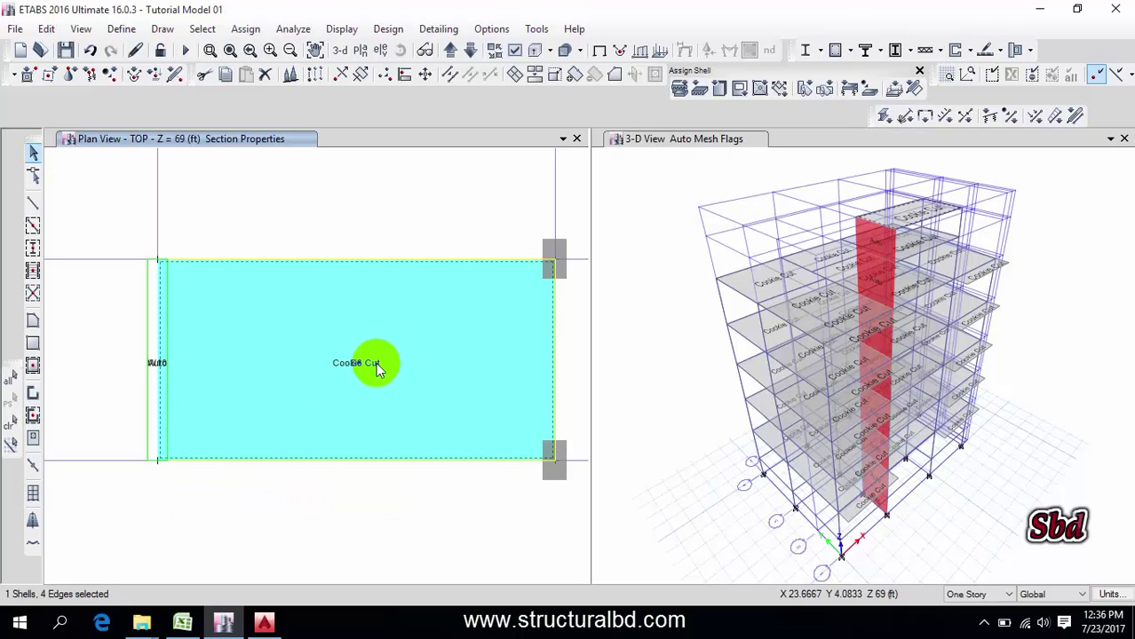
scroll(329, 348, down, 5)
scroll(343, 340, up, 5)
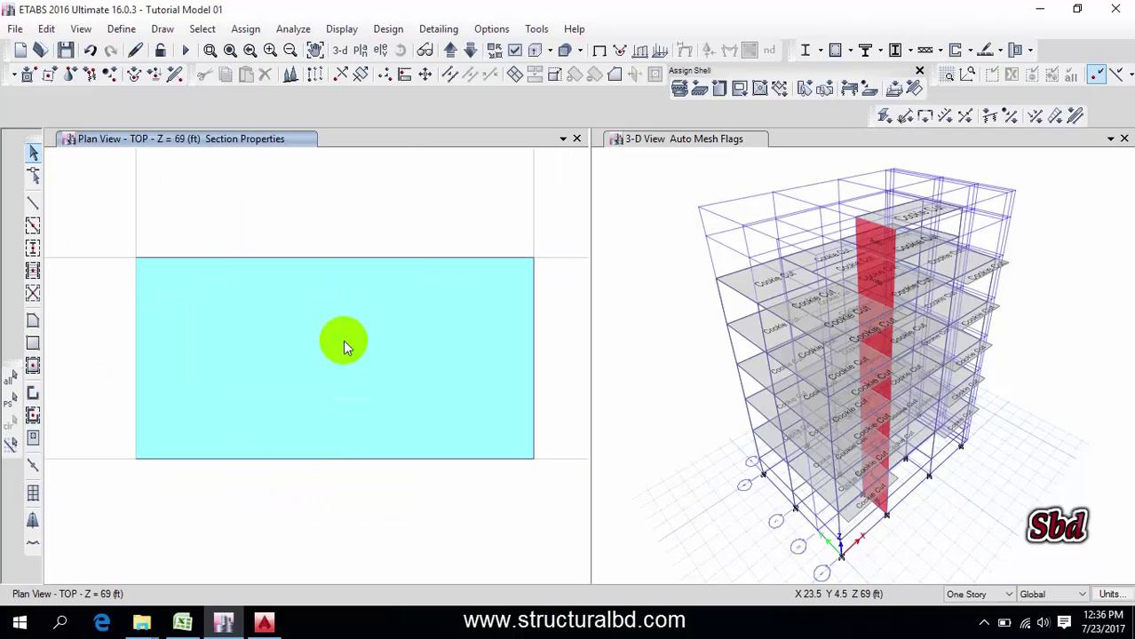
click(382, 457)
click(379, 456)
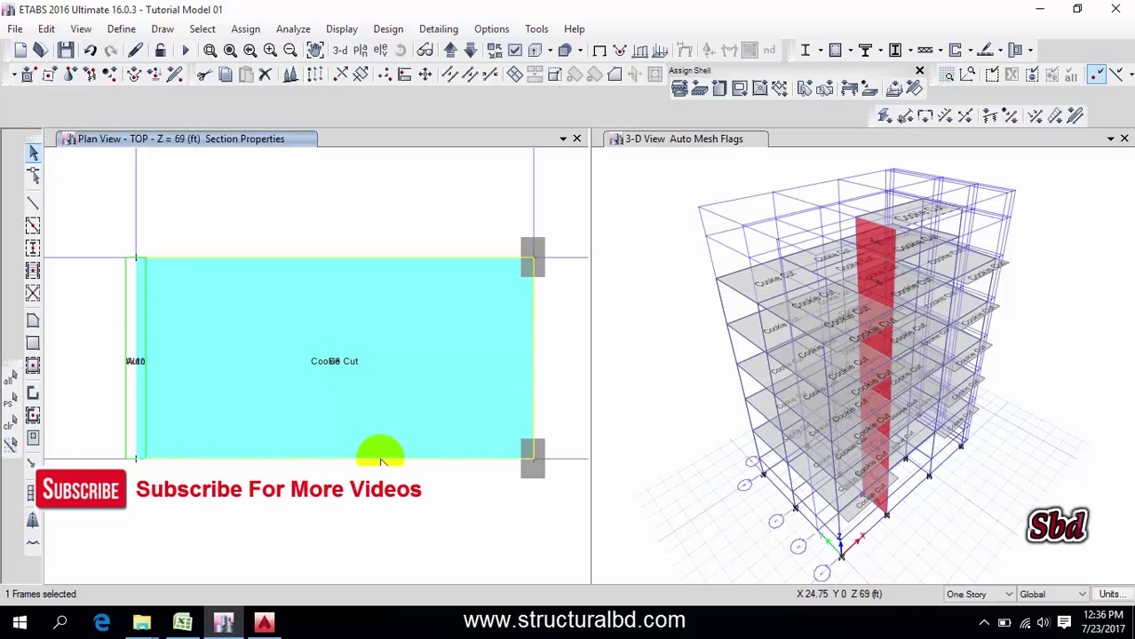
scroll(364, 346, down, 5)
scroll(362, 366, up, 5)
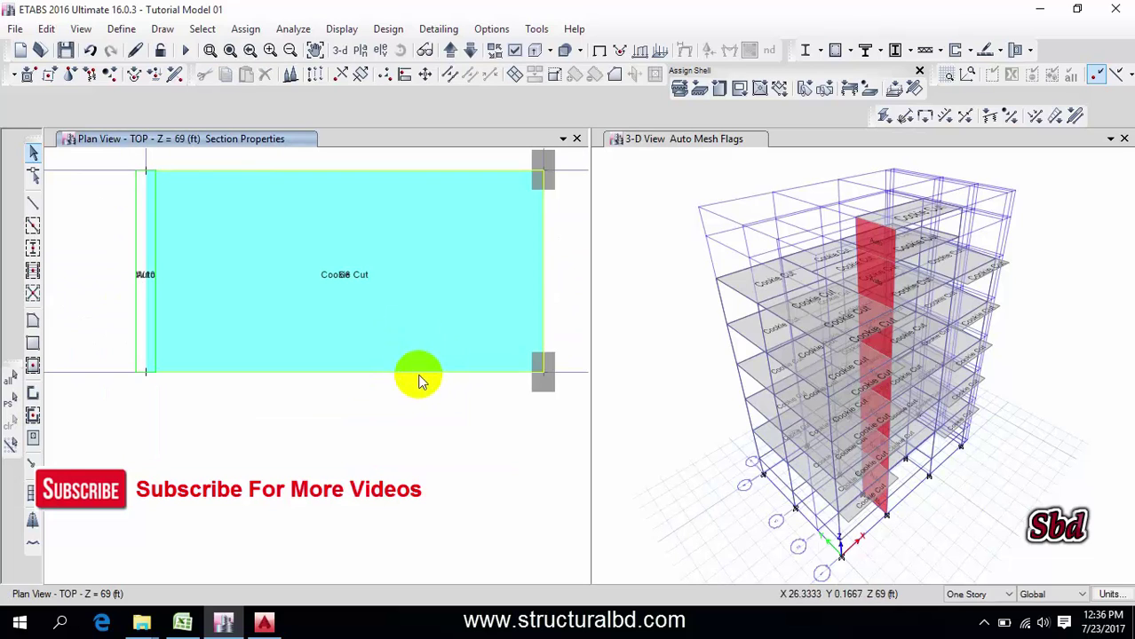
middle_drag(410, 274, 385, 306)
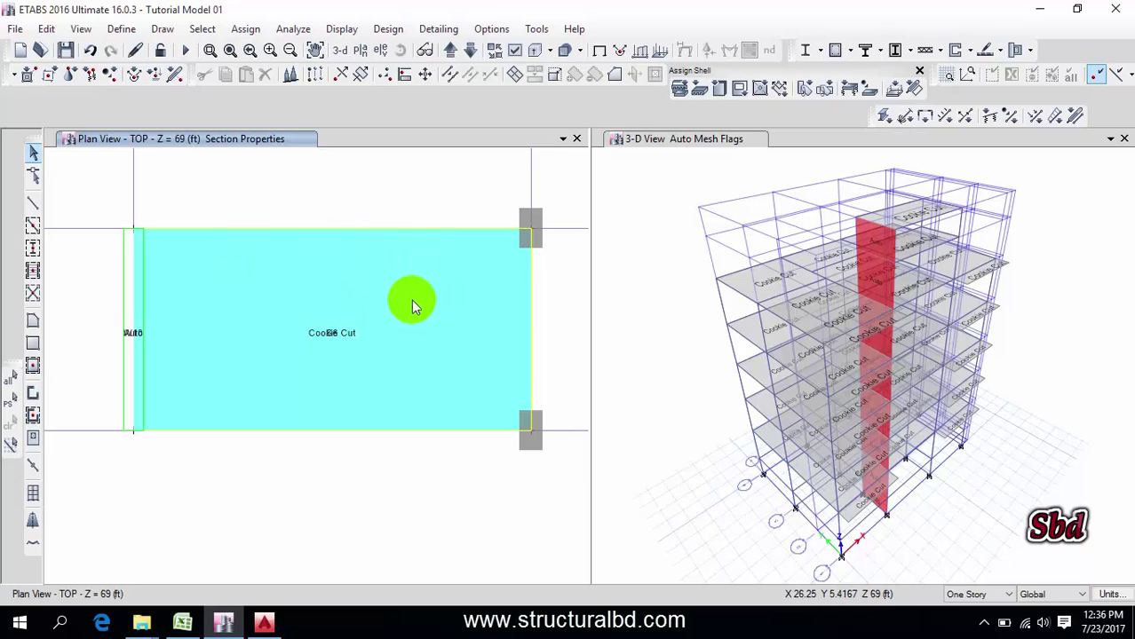
Assign a uniform Live gravity load of 40 lb/ft² to the slab on the TOP story, replacing existing loads.
middle_drag(411, 299, 399, 322)
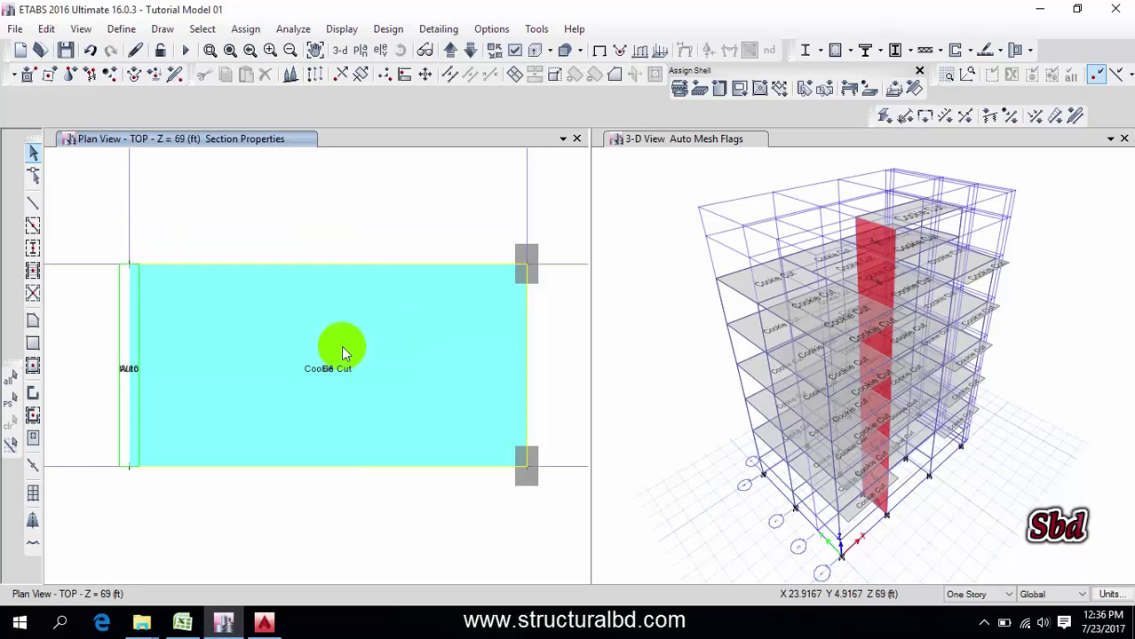
click(364, 352)
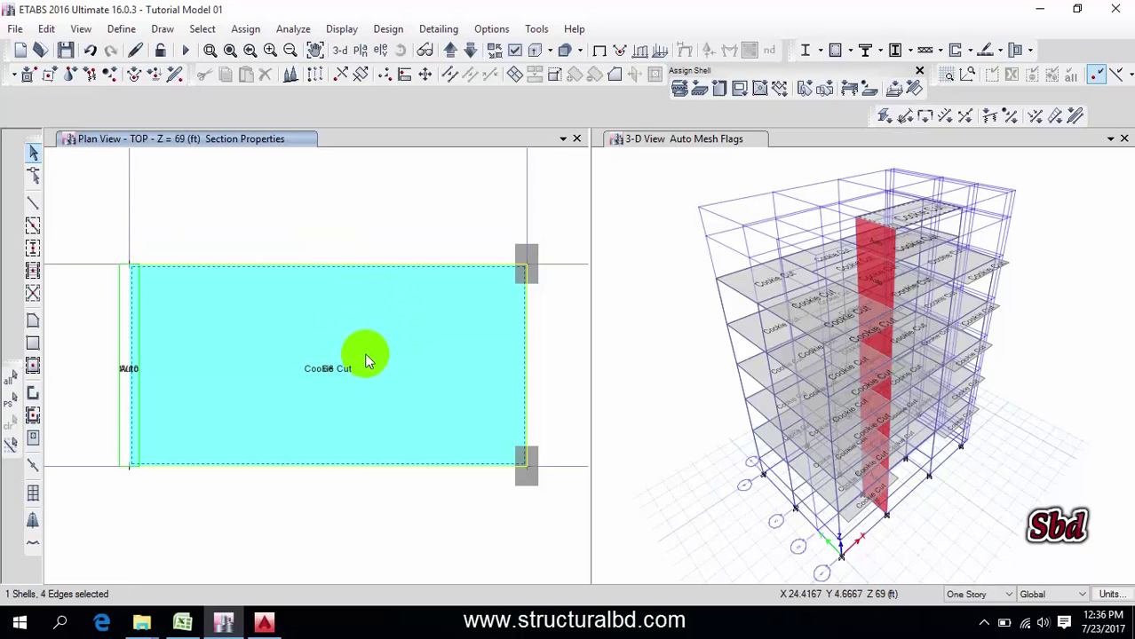
click(249, 30)
mouse_move(302, 183)
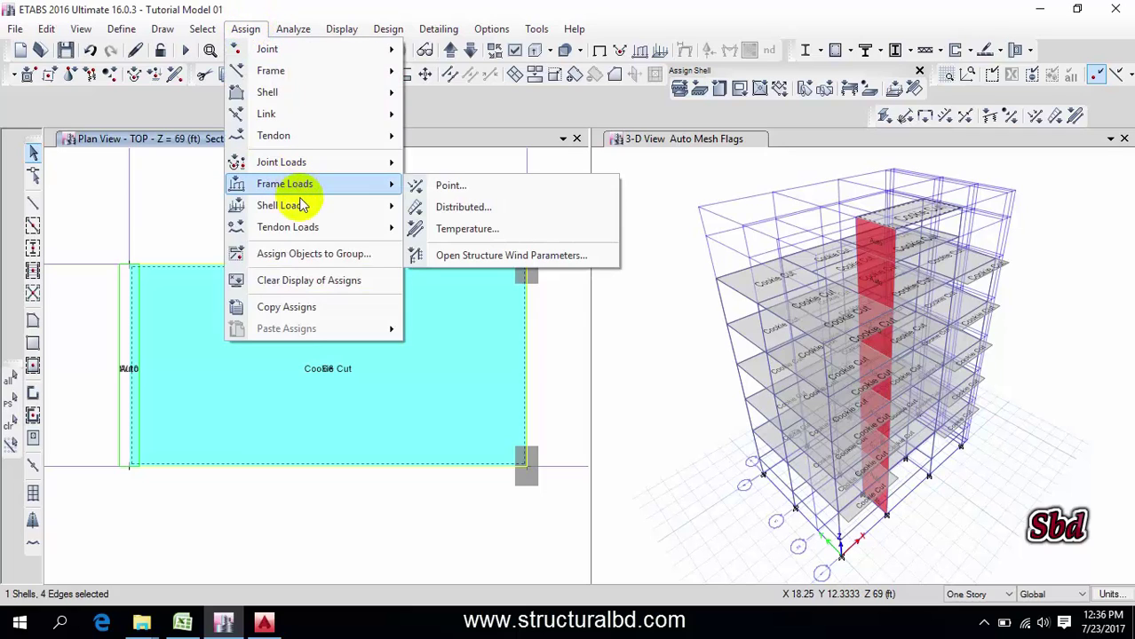
mouse_move(296, 211)
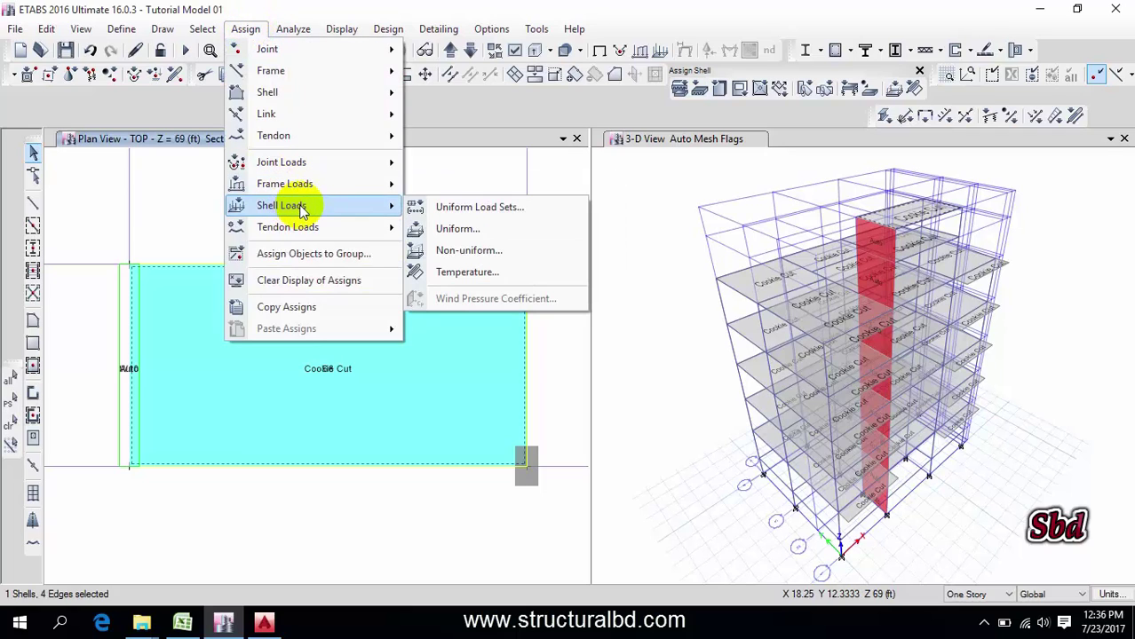
click(453, 228)
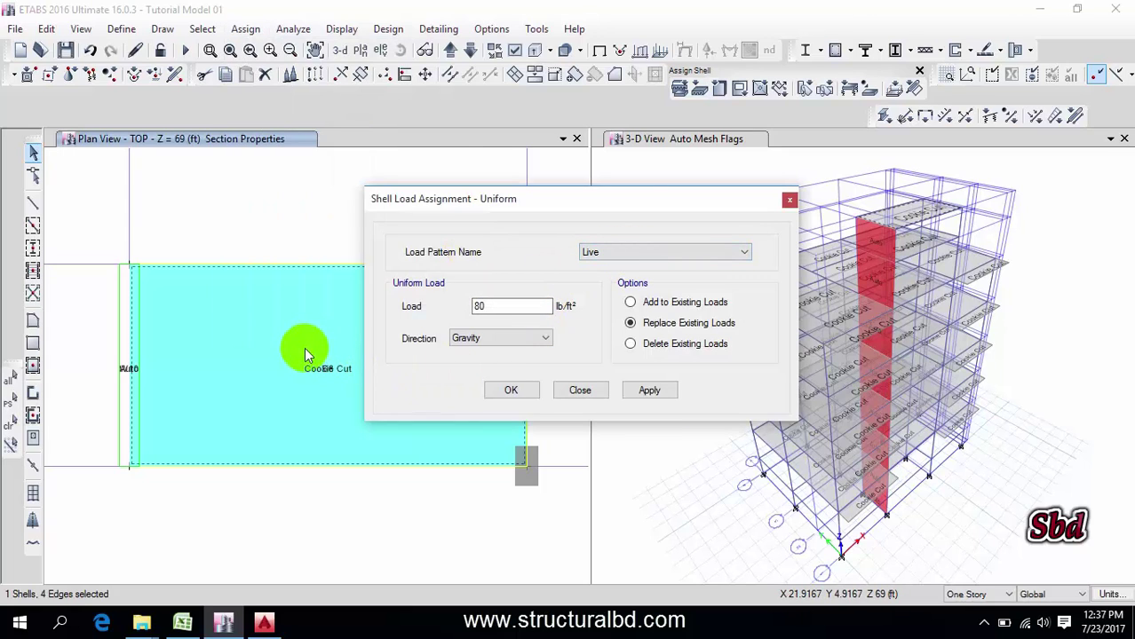
click(446, 306)
drag(445, 305, 408, 315)
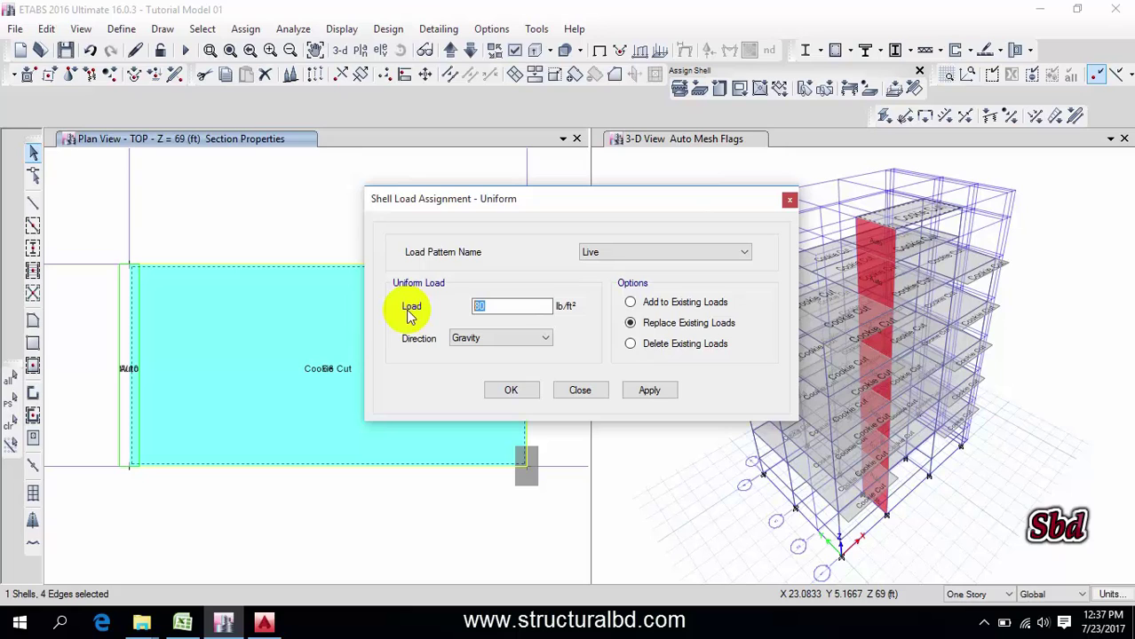
text(40)
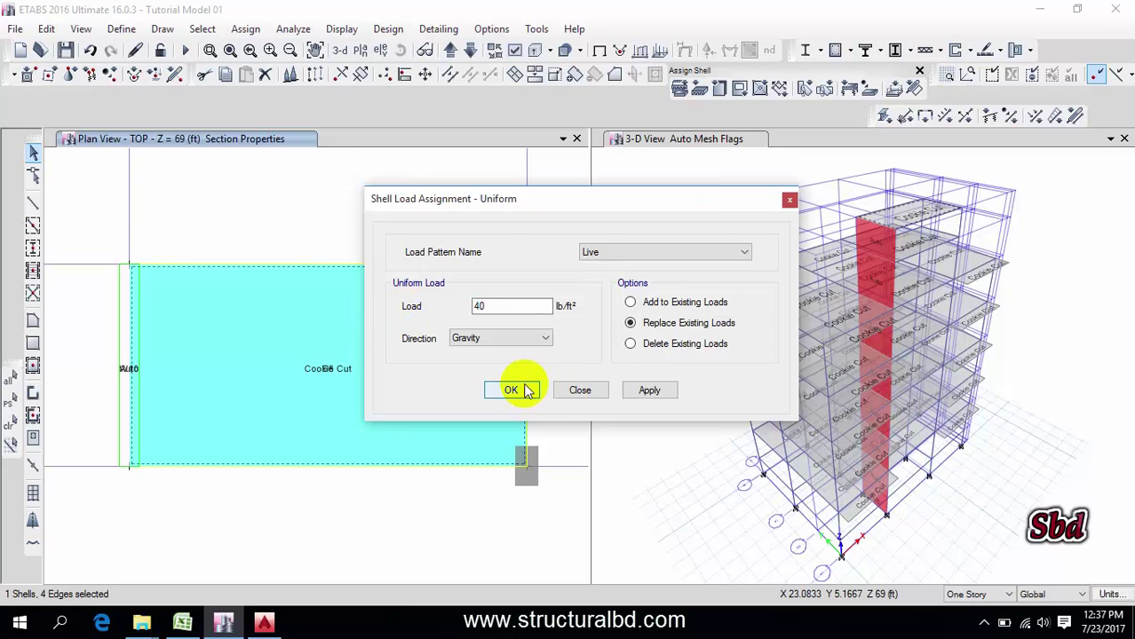
click(649, 391)
click(511, 390)
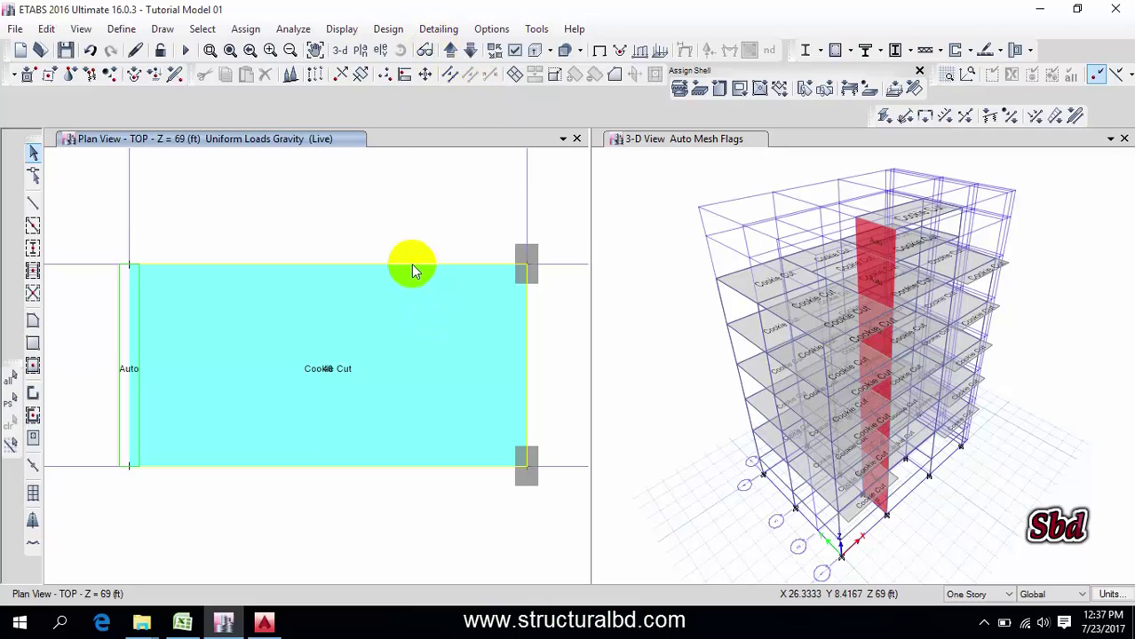
Assign a uniform Dead gravity load of 0.10 kip/ft to the three edge beams around the TOP slab, replacing existing loads.
click(511, 323)
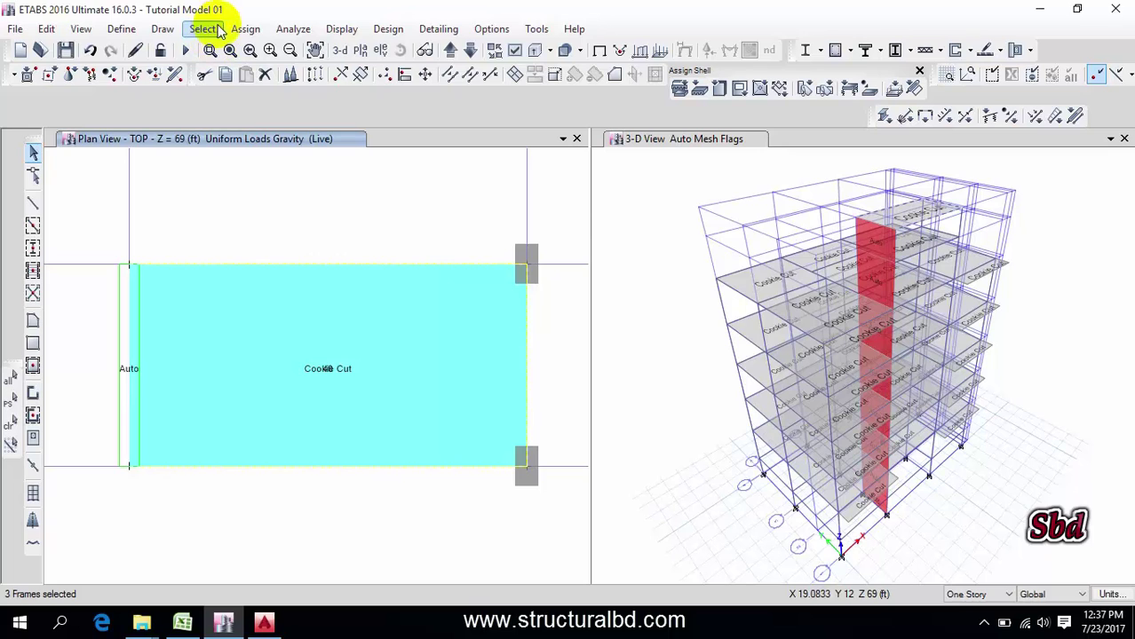
click(245, 29)
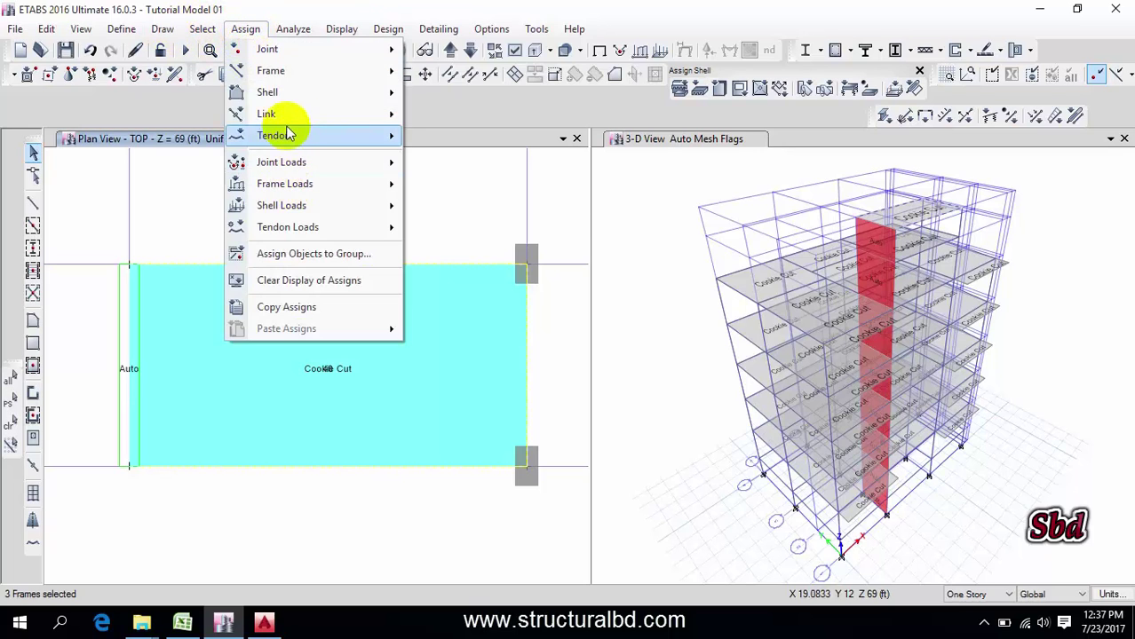
mouse_move(304, 205)
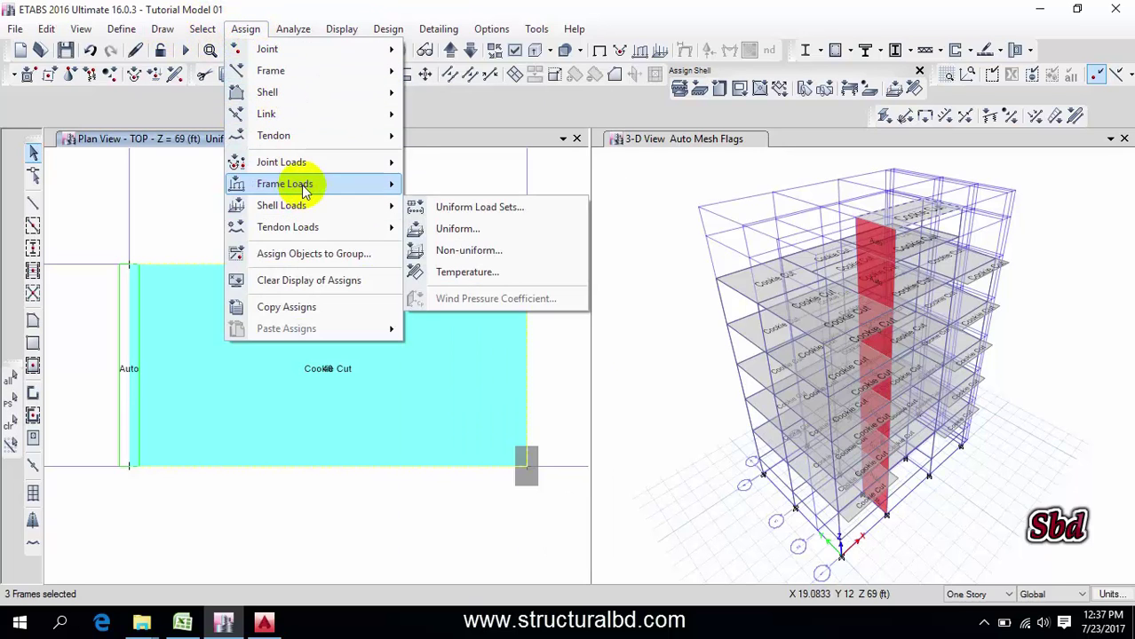
click(462, 207)
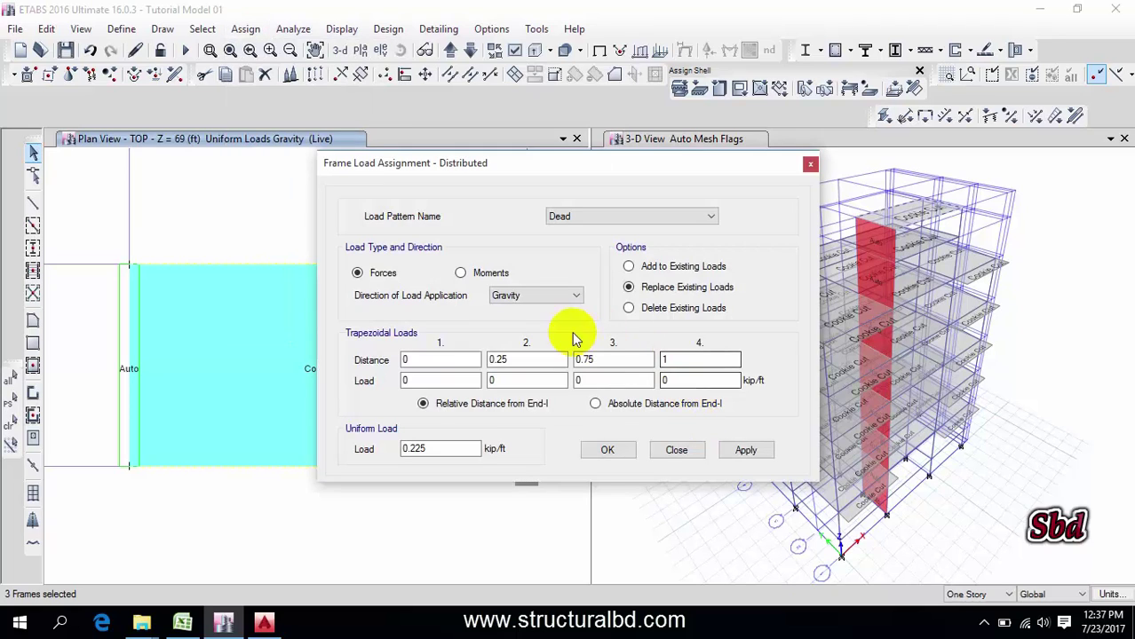
double_click(453, 449)
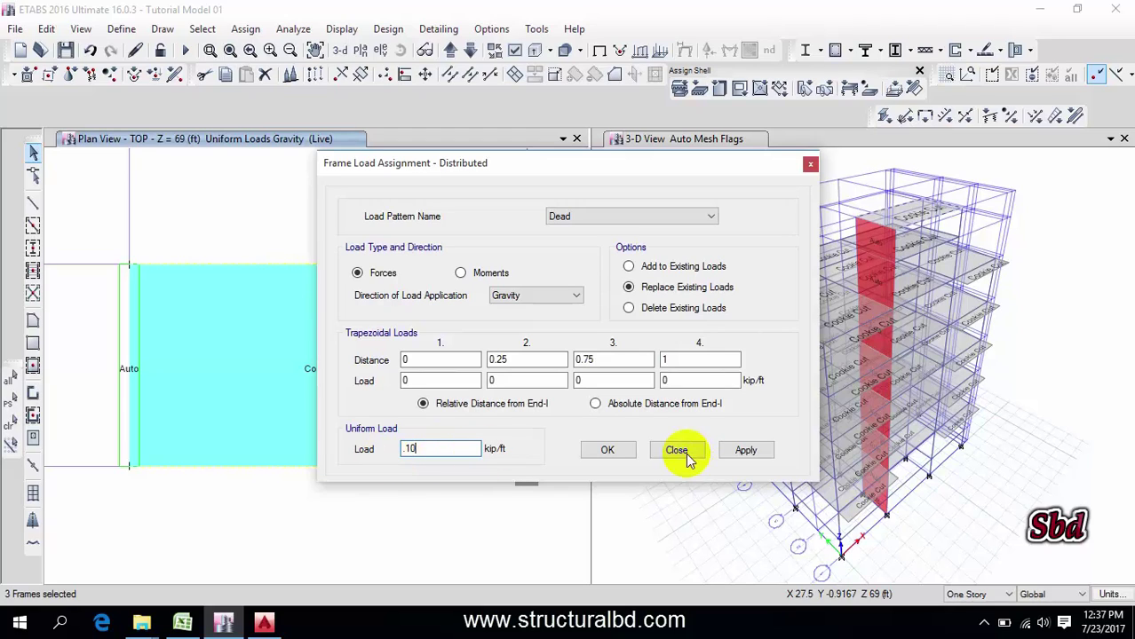
click(746, 453)
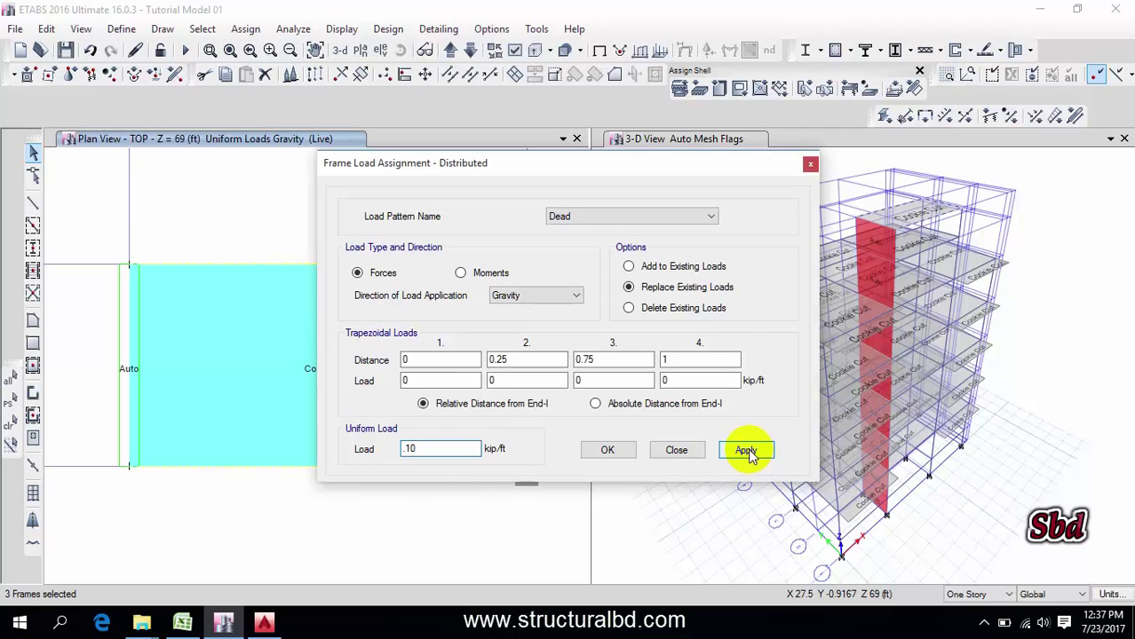
click(606, 451)
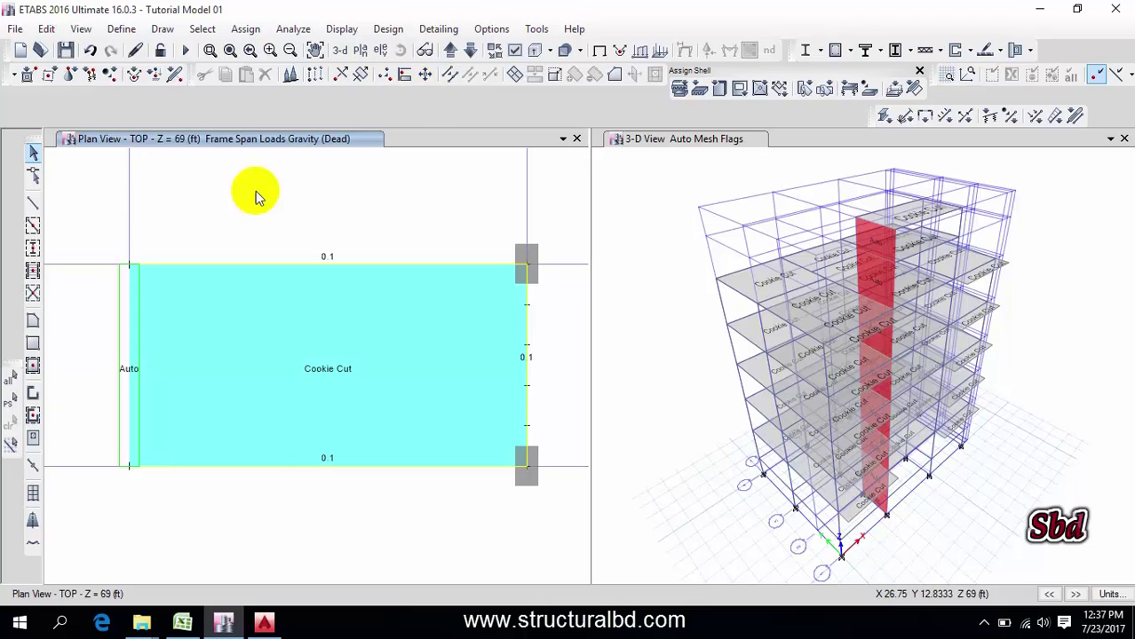
Show the OHWR BOTTOM story in the plan view and select its slab.
click(362, 50)
click(484, 269)
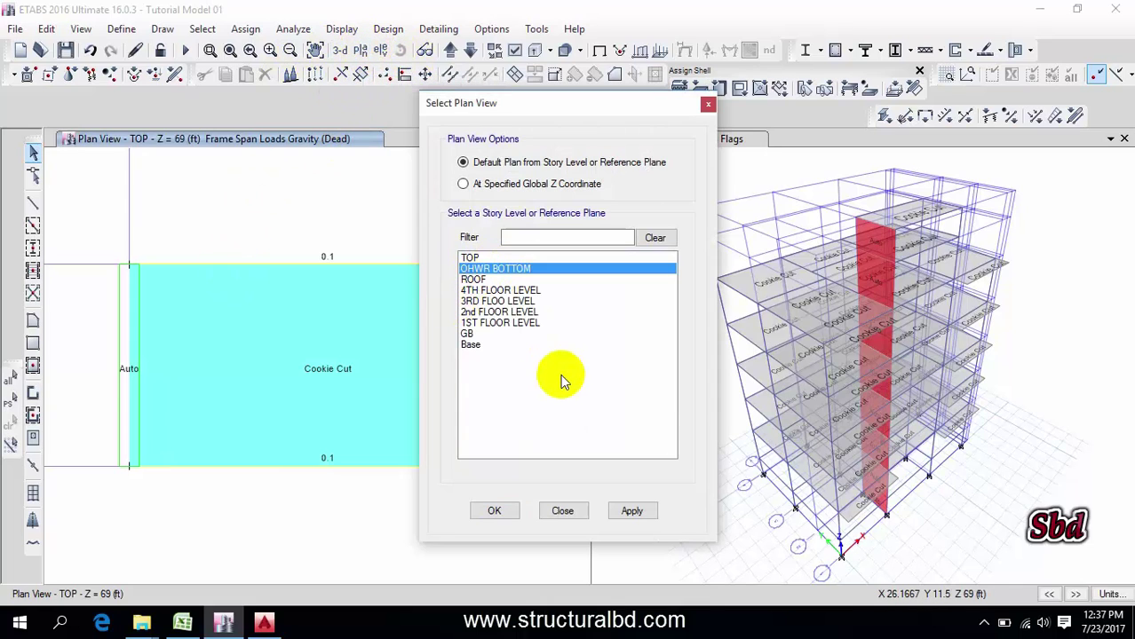
click(632, 512)
click(495, 512)
click(372, 465)
scroll(368, 344, up, 3)
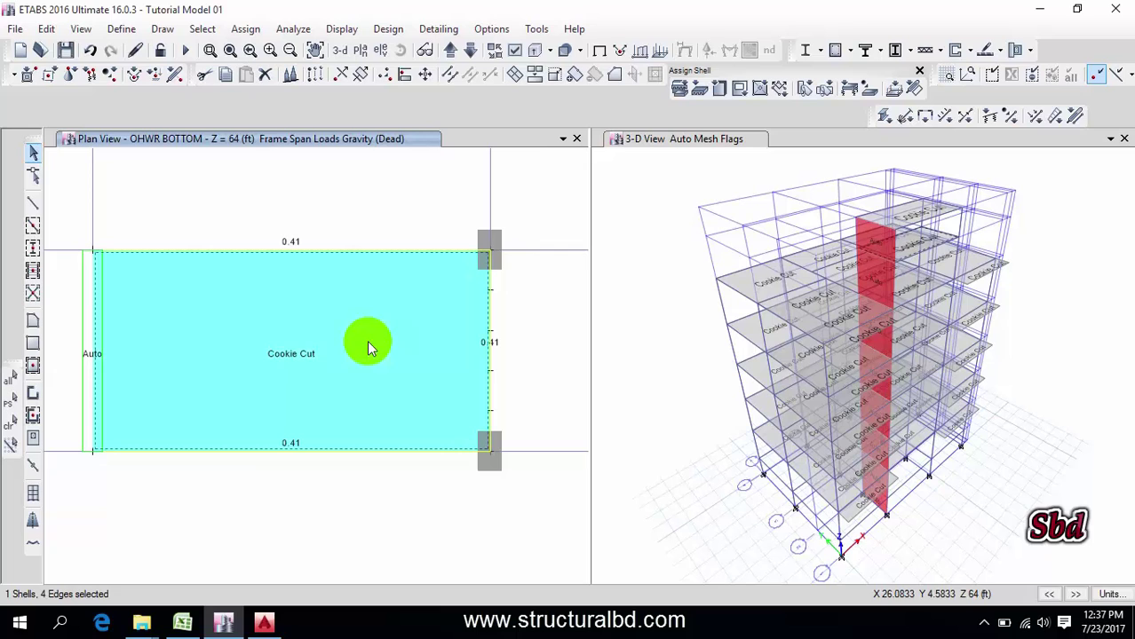
Switch to Excel and calculate the reservoir's water load in cell F19 with the formula =4*62.5.
click(182, 623)
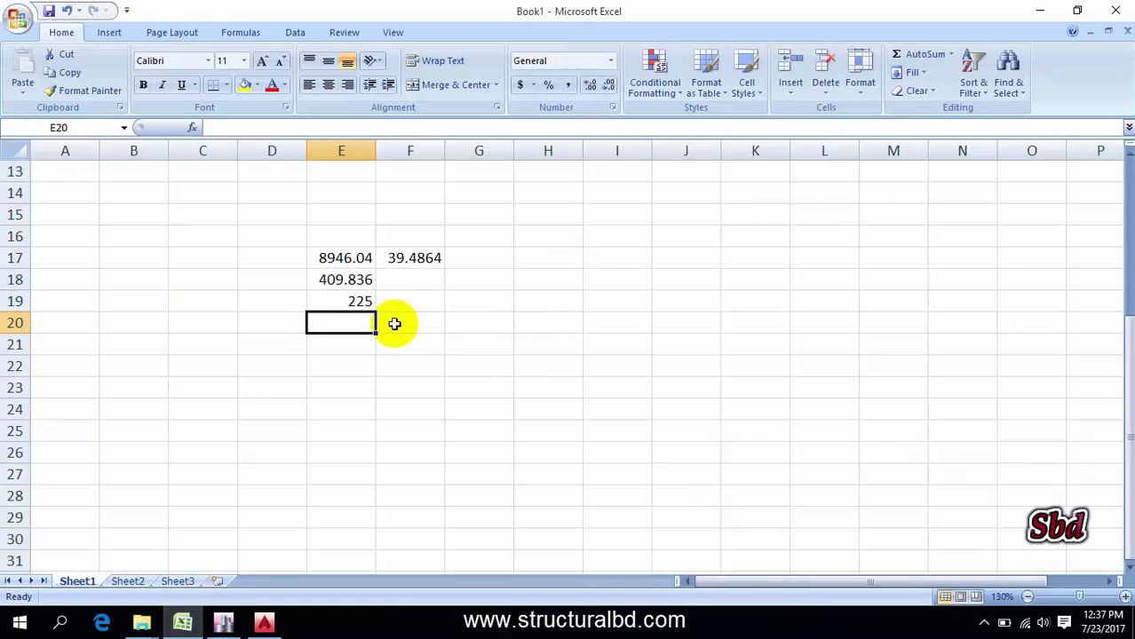
click(408, 298)
text(=)
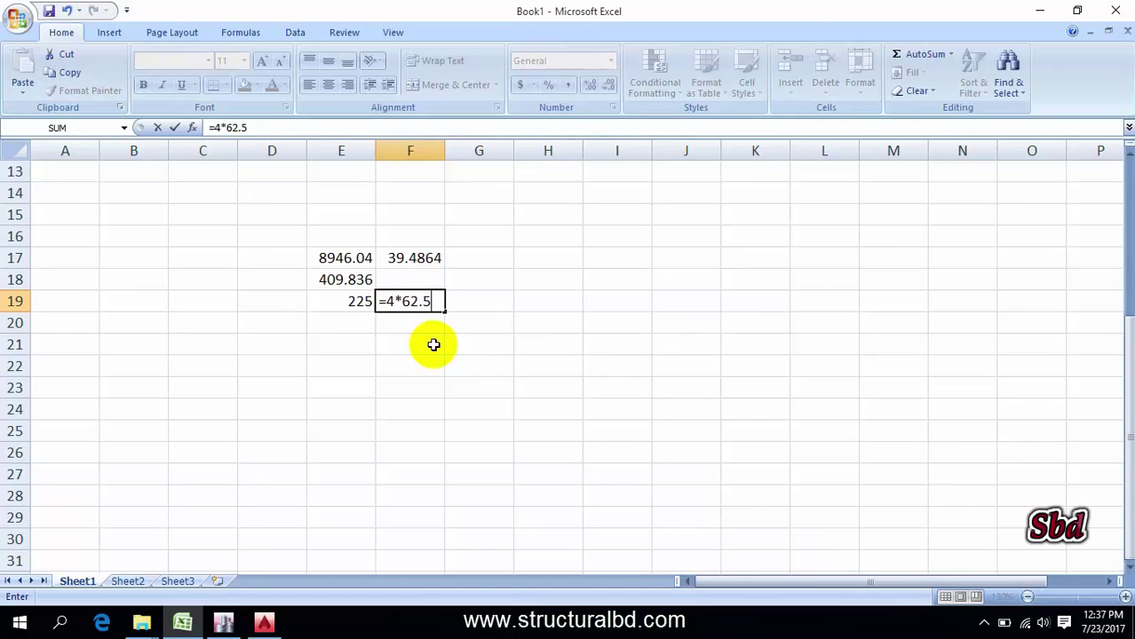
text(4*62.5)
key(Return)
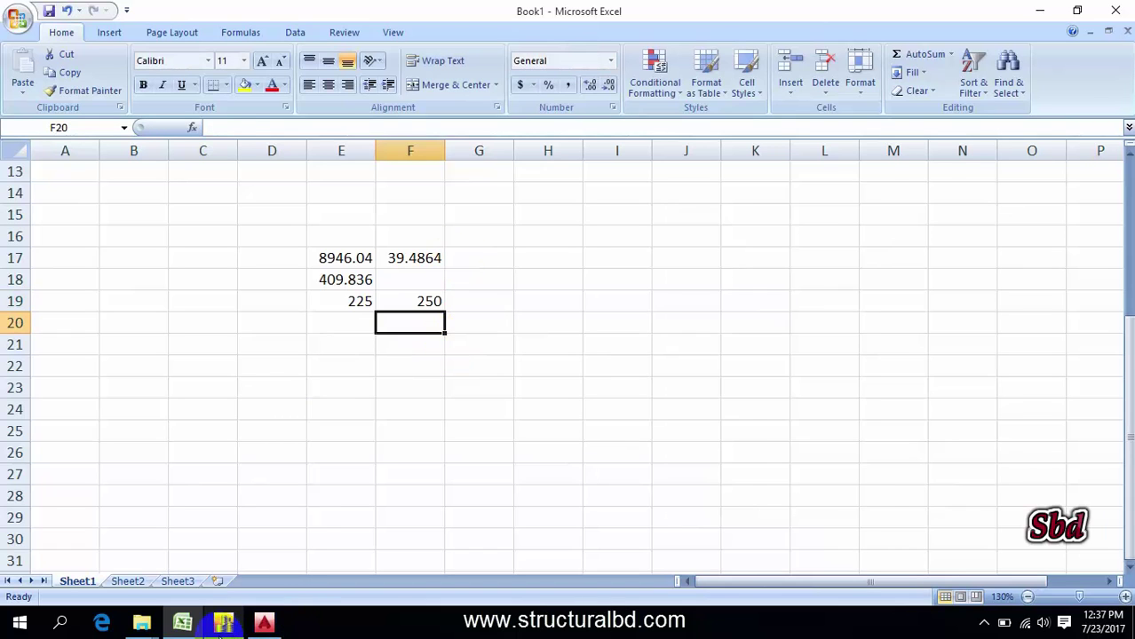
Return to ETABS and assign a uniform Live gravity load of 250 lb/ft² to the selected OHWR BOTTOM slab, replacing existing loads.
click(223, 623)
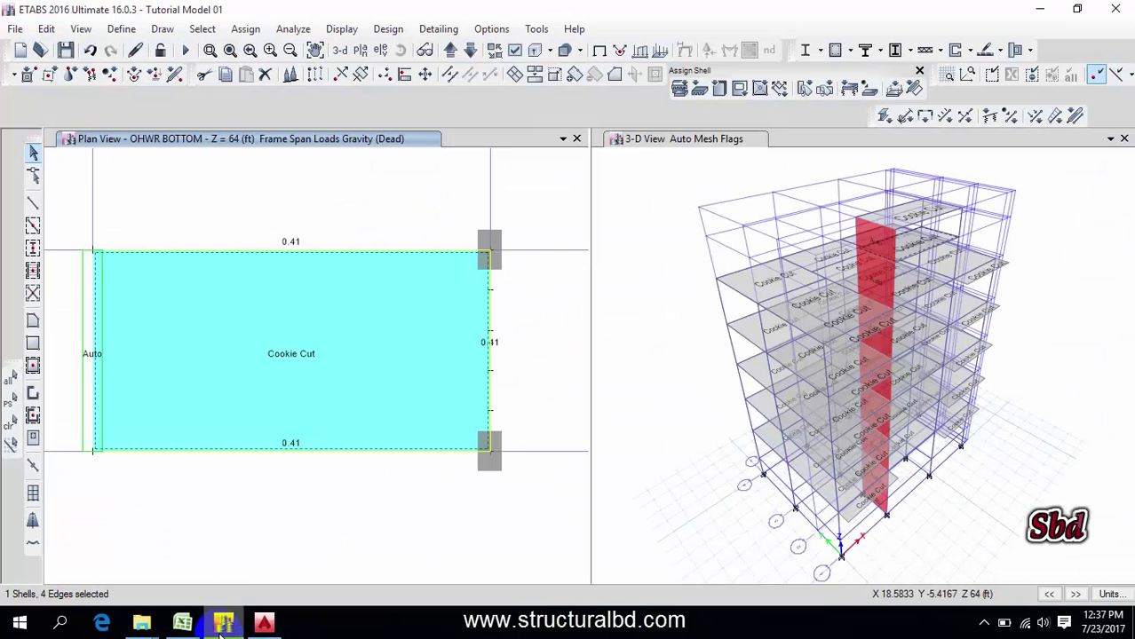
click(246, 30)
mouse_move(293, 205)
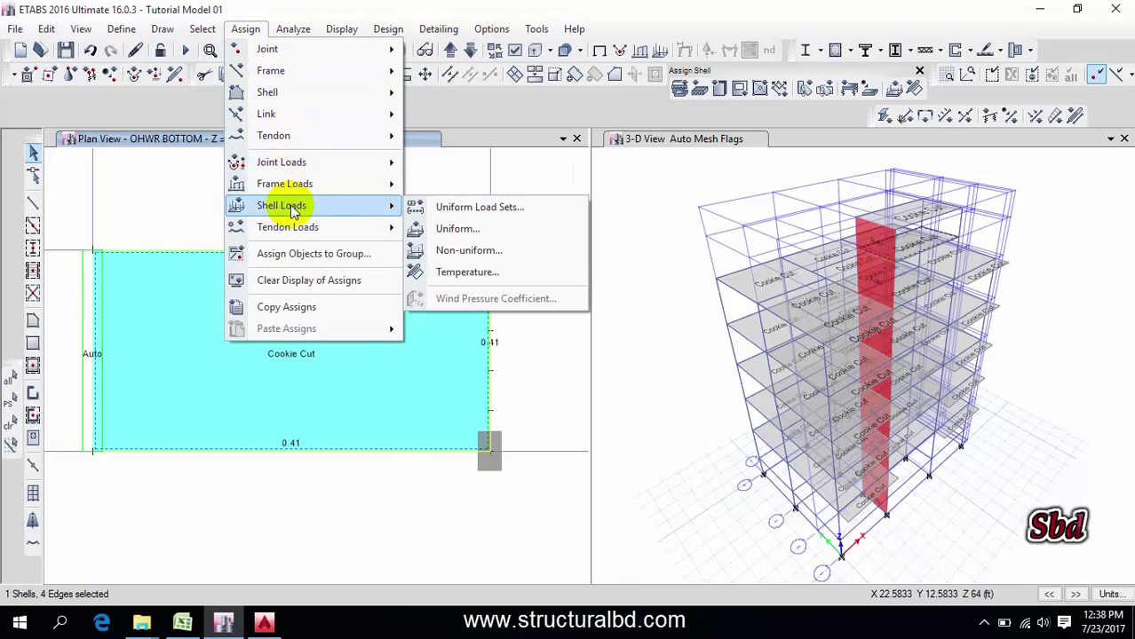
click(458, 229)
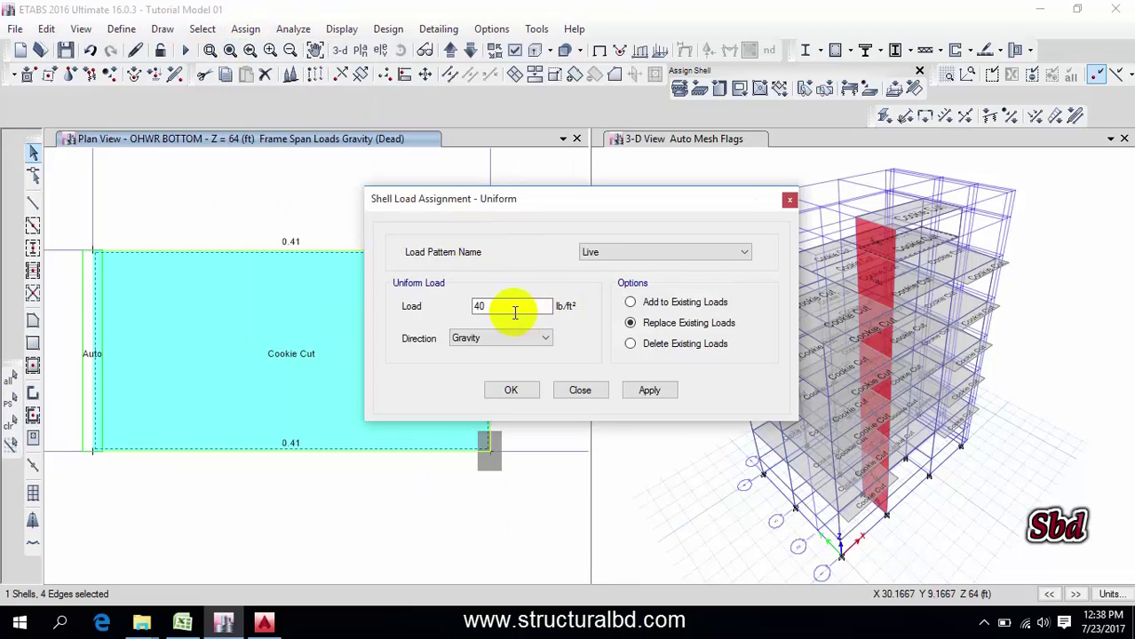
double_click(514, 307)
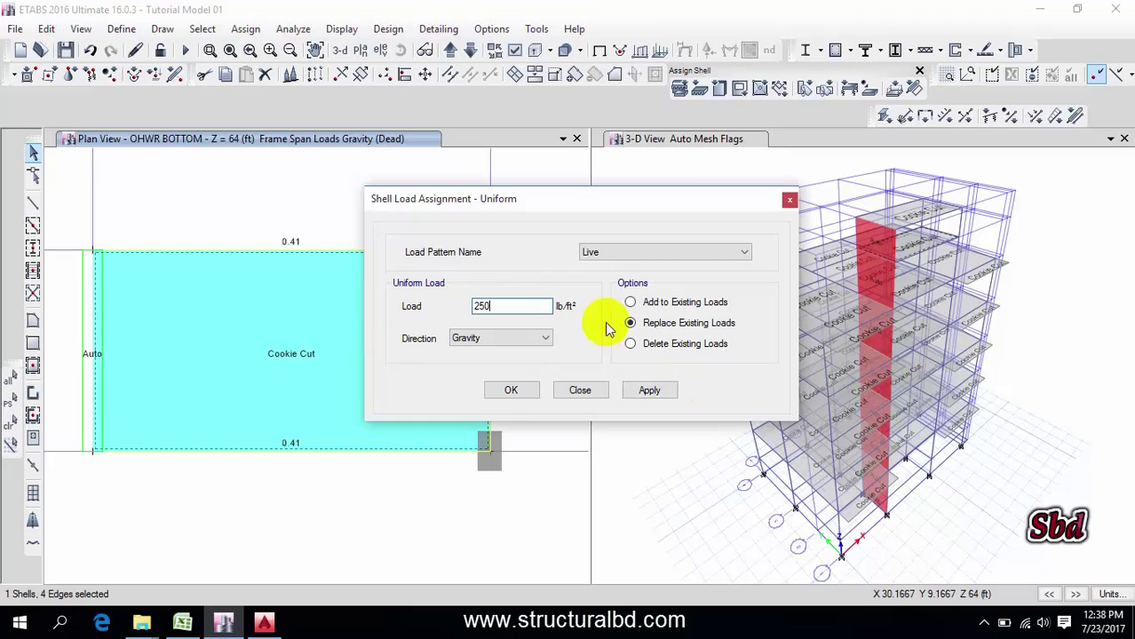
click(653, 390)
click(512, 391)
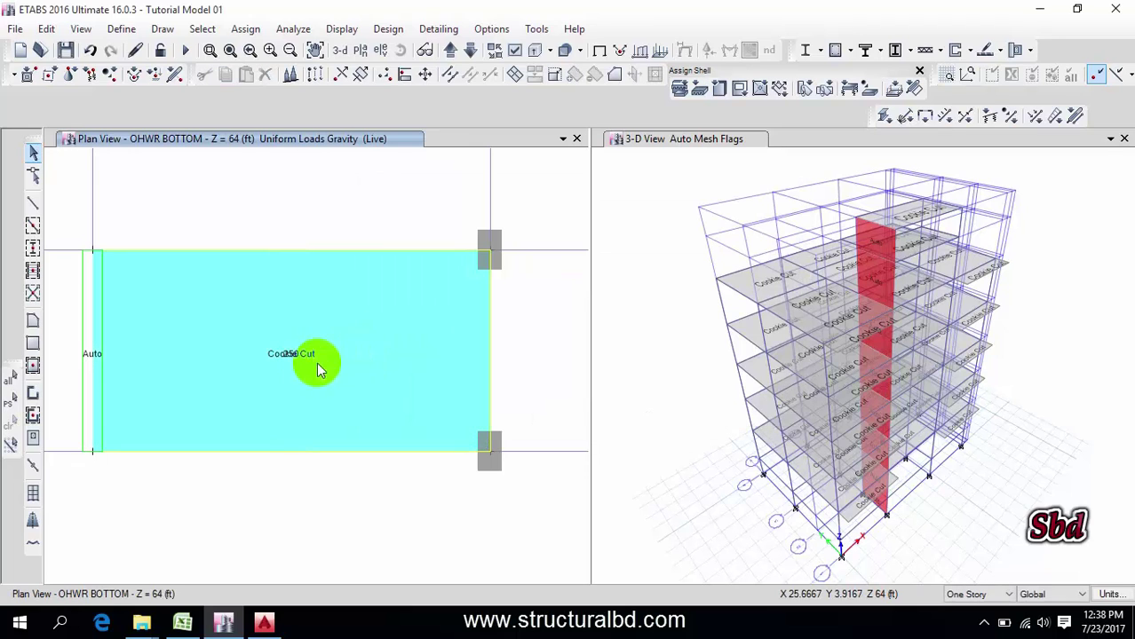
Select the three edge beams around the OHWR BOTTOM slab and calculate their wall load in Excel cell E20 with =.5*4*1*150.
click(325, 251)
click(491, 341)
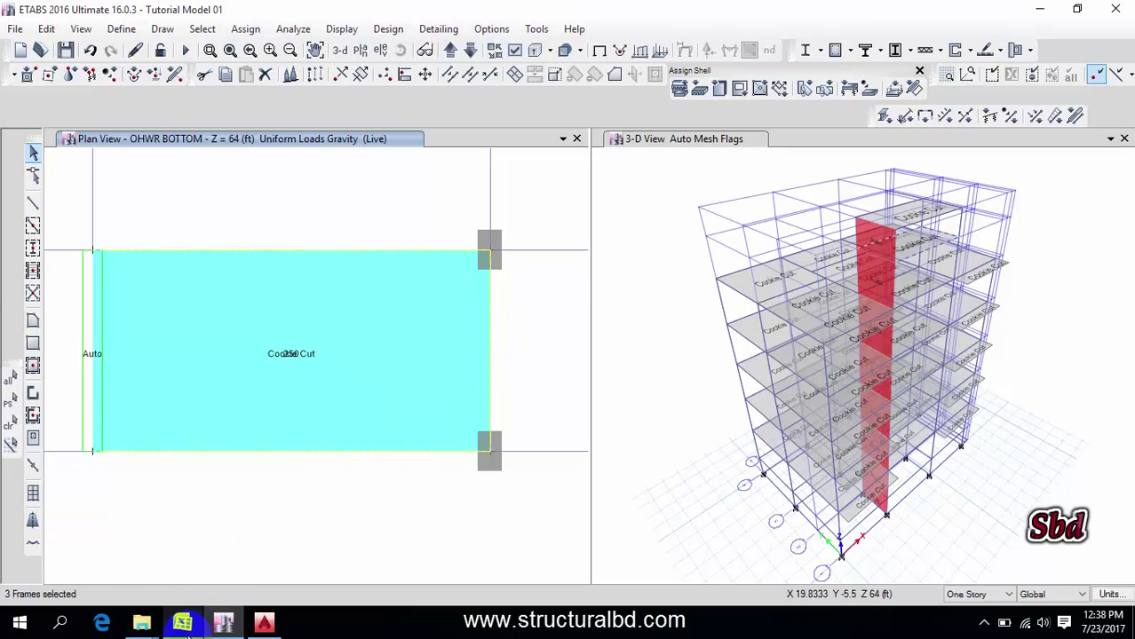
click(182, 621)
click(362, 325)
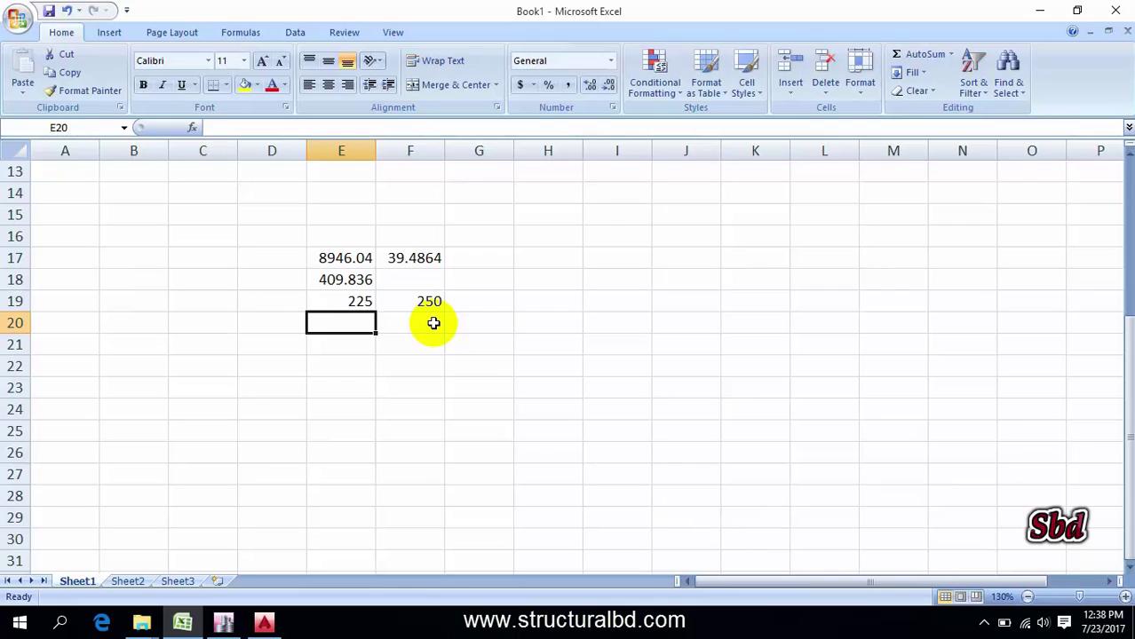
text(=.5*4*1*150)
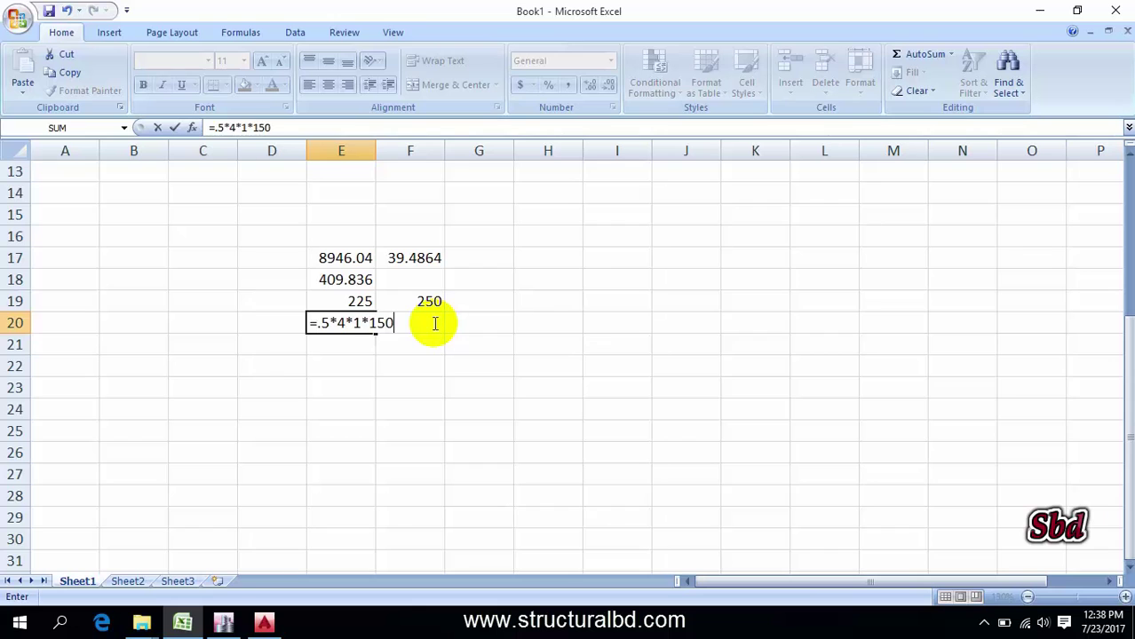
key(Return)
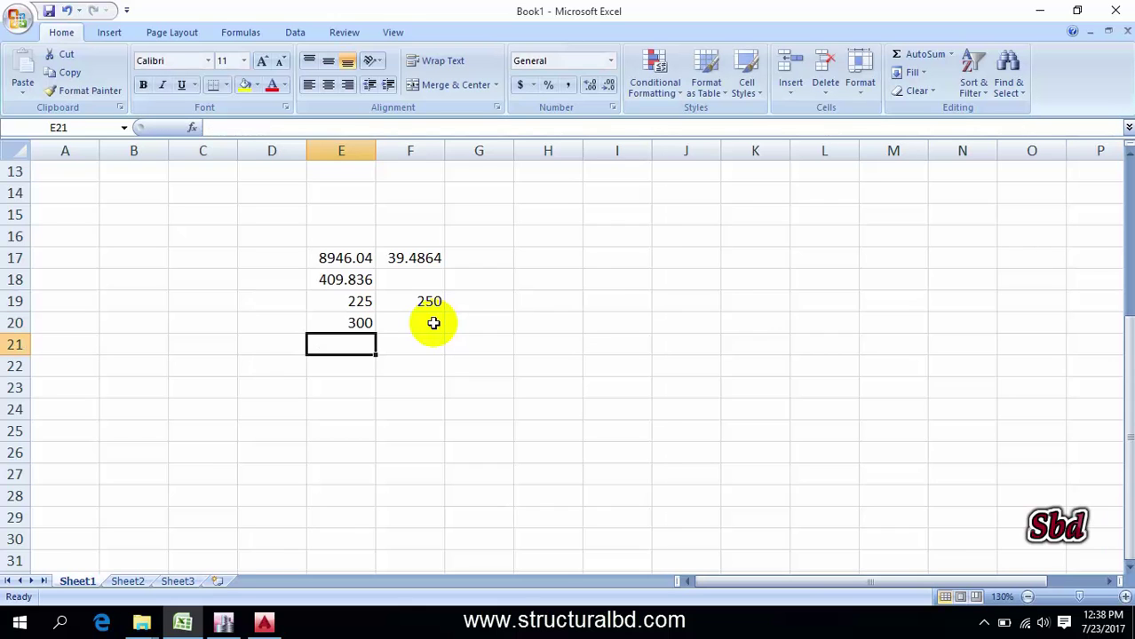
Back in ETABS, assign a uniform Dead gravity load of 0.30 kip/ft to the selected OHWR BOTTOM edge beams, replacing existing loads.
click(223, 621)
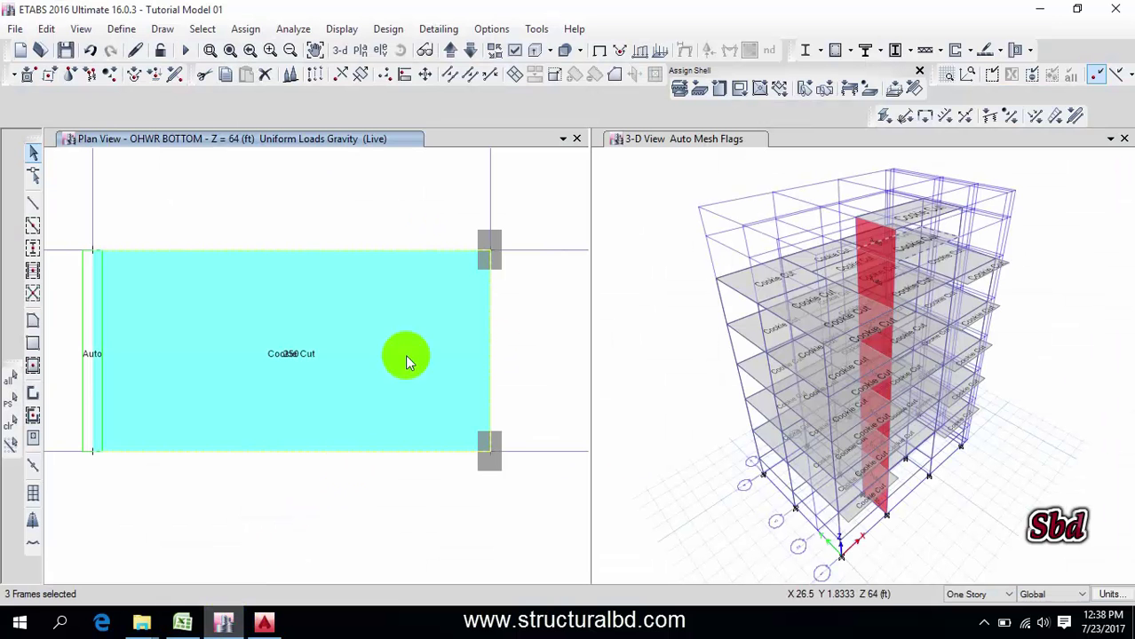
click(246, 29)
mouse_move(293, 184)
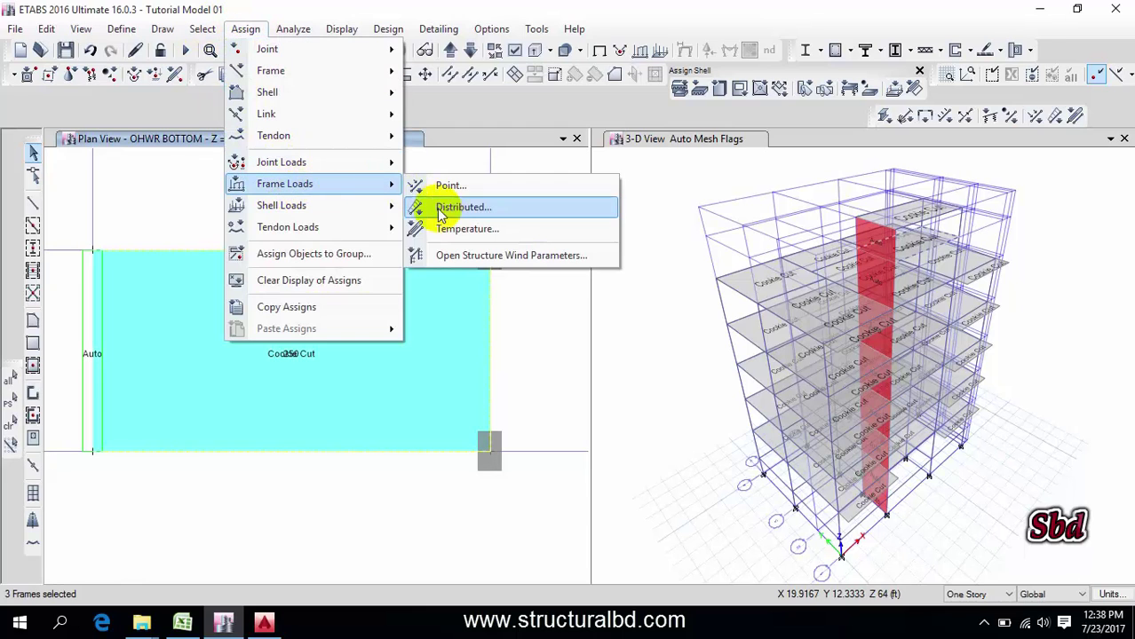
click(450, 206)
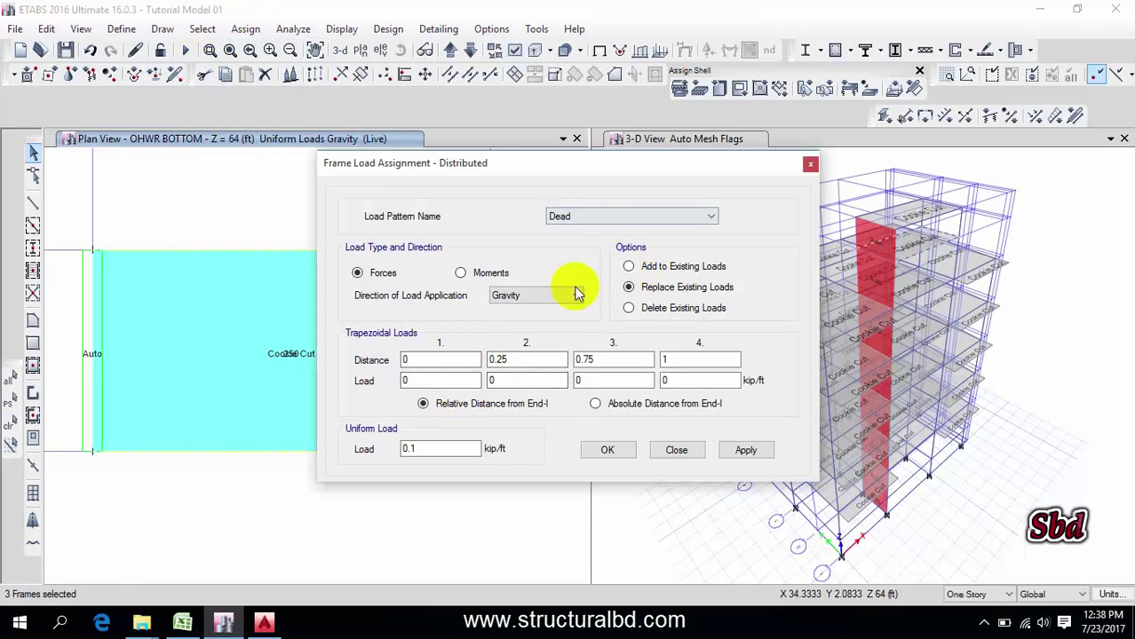
drag(451, 449, 344, 431)
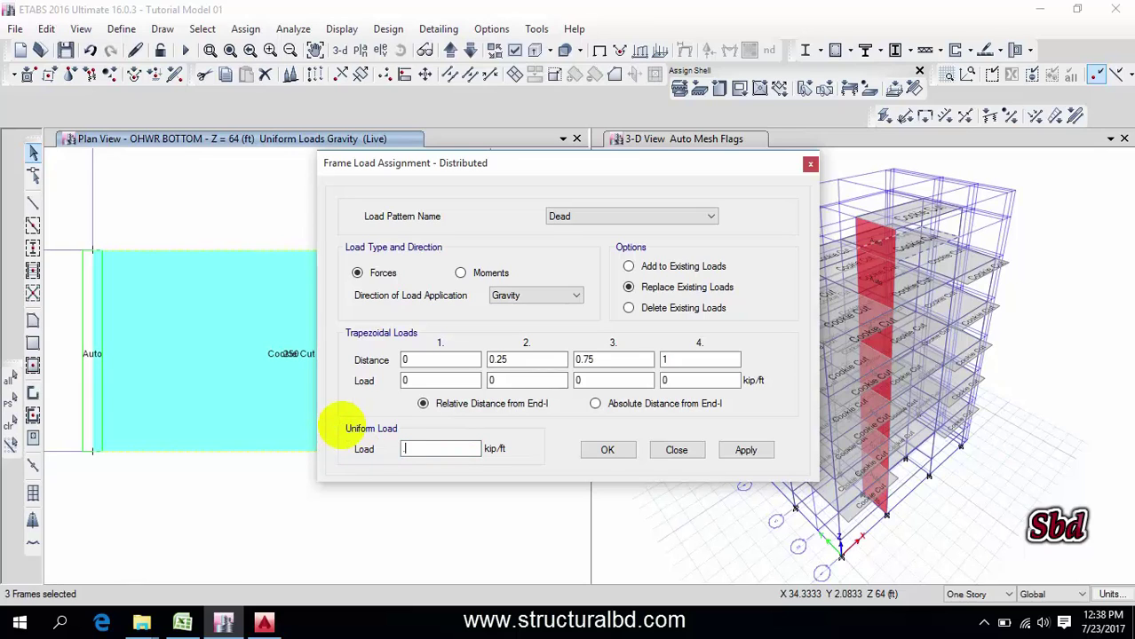
text(.30)
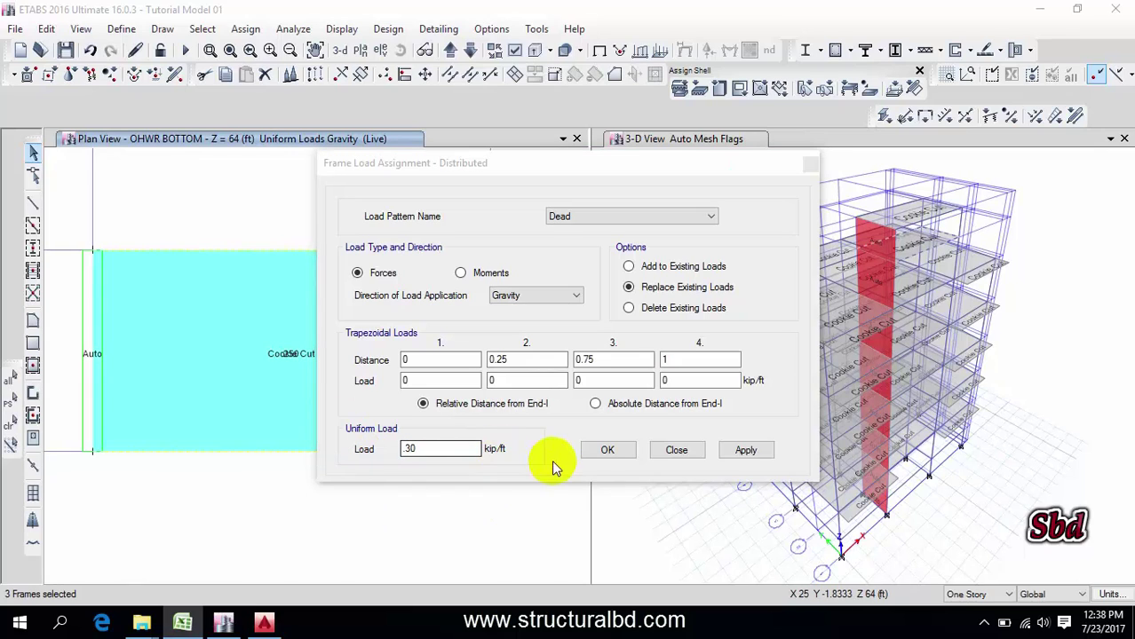
click(746, 450)
click(607, 450)
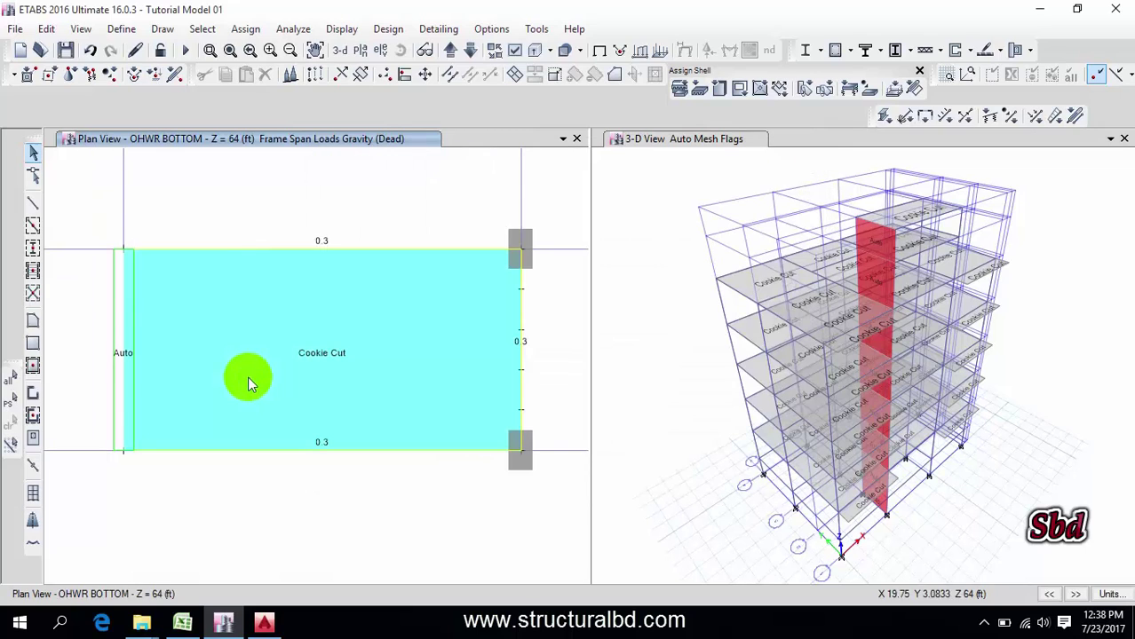
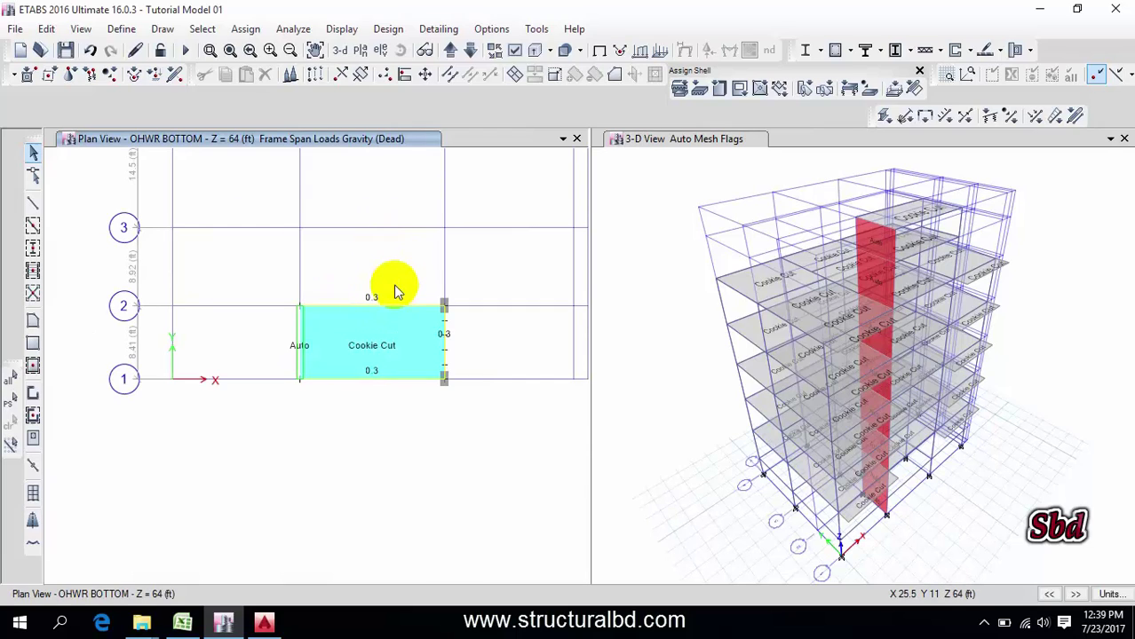
Display the ROOF story level and turn it into a rotated 3-D view of that floor showing its frame loads.
middle_drag(375, 287, 400, 313)
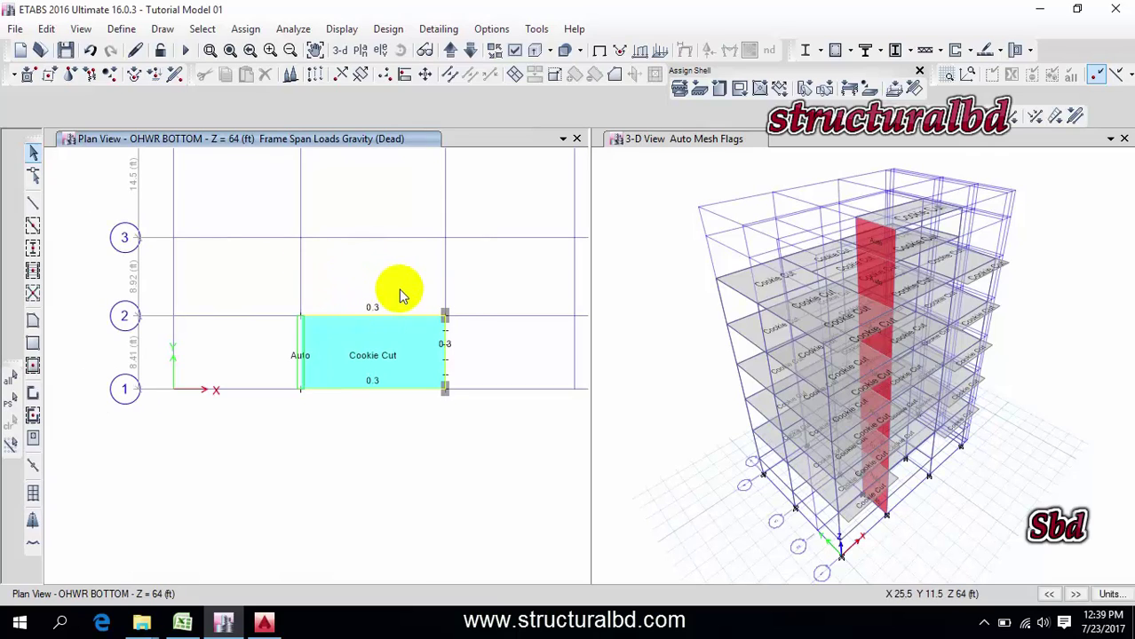
click(359, 52)
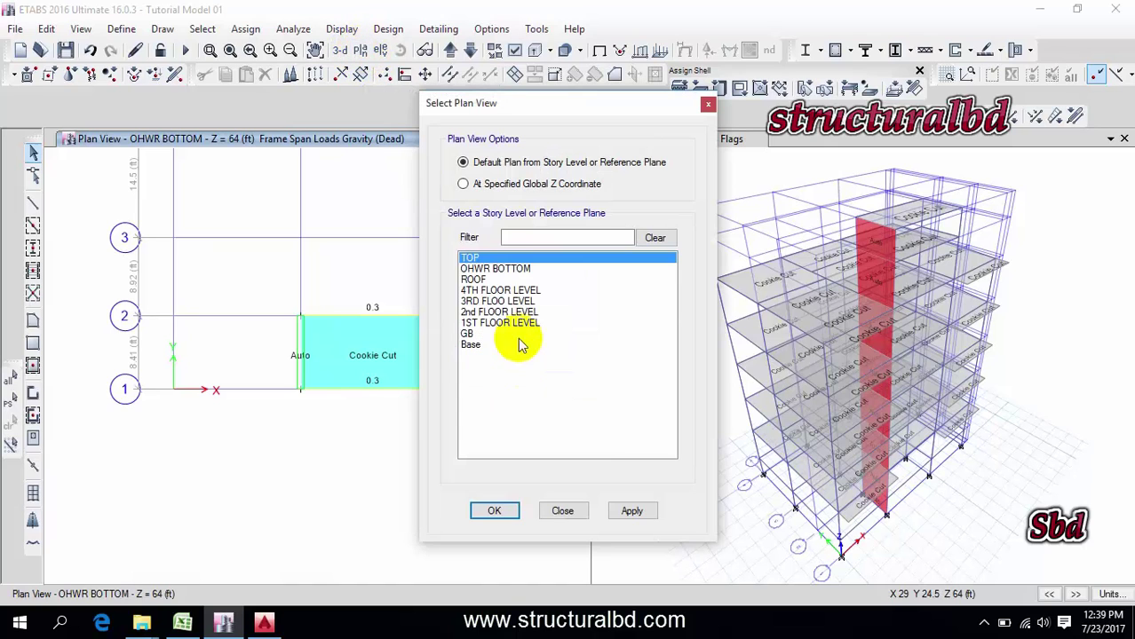
click(473, 279)
click(633, 512)
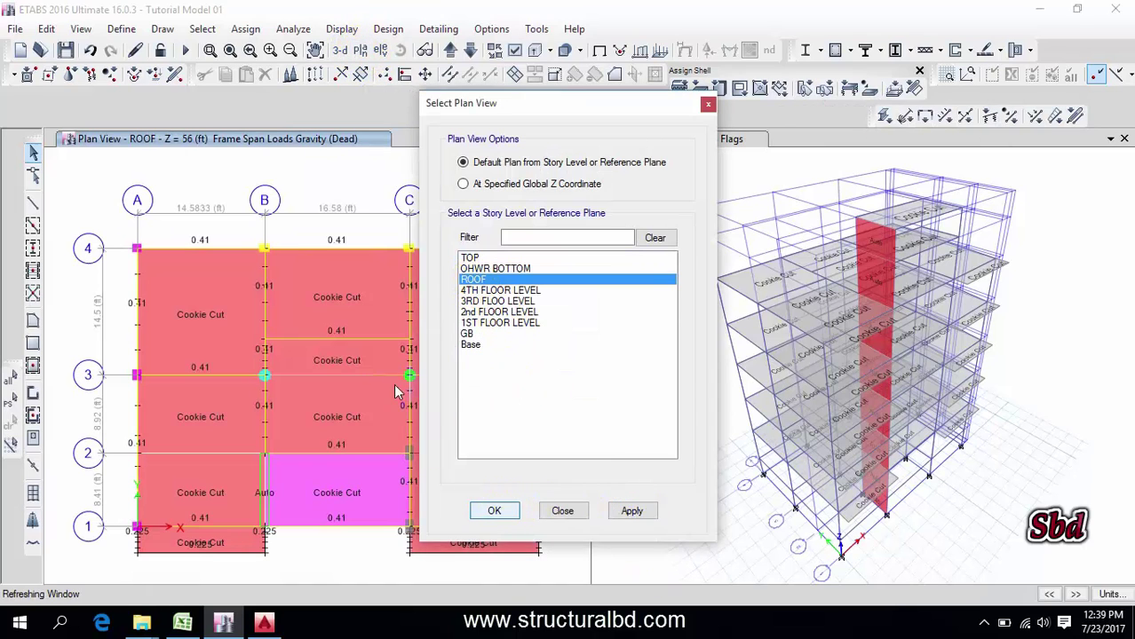
click(495, 511)
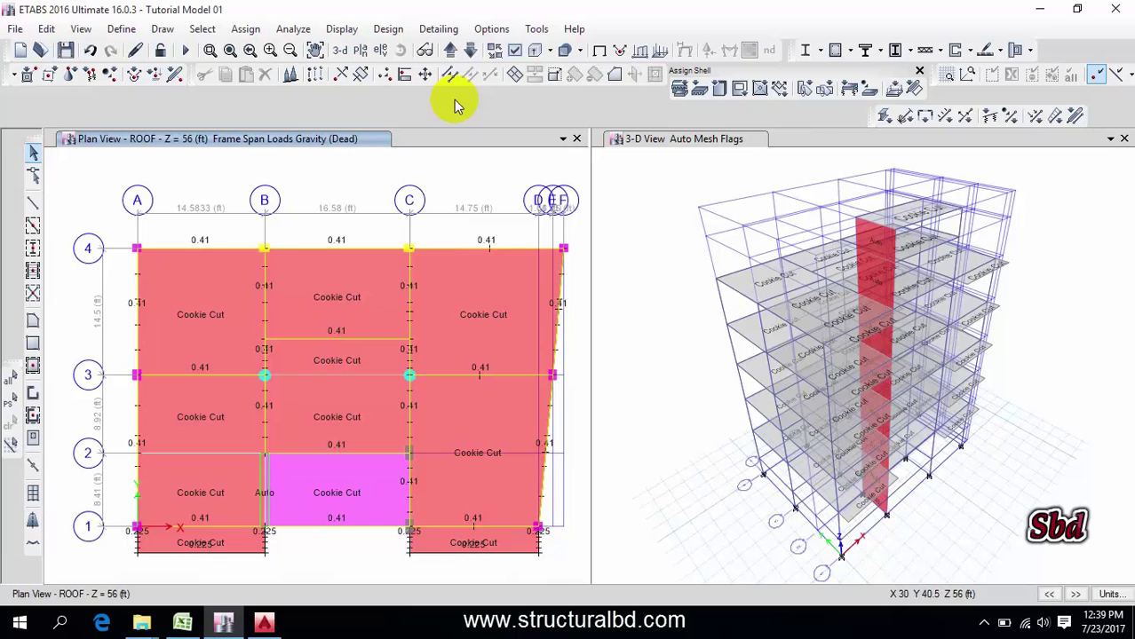
click(426, 50)
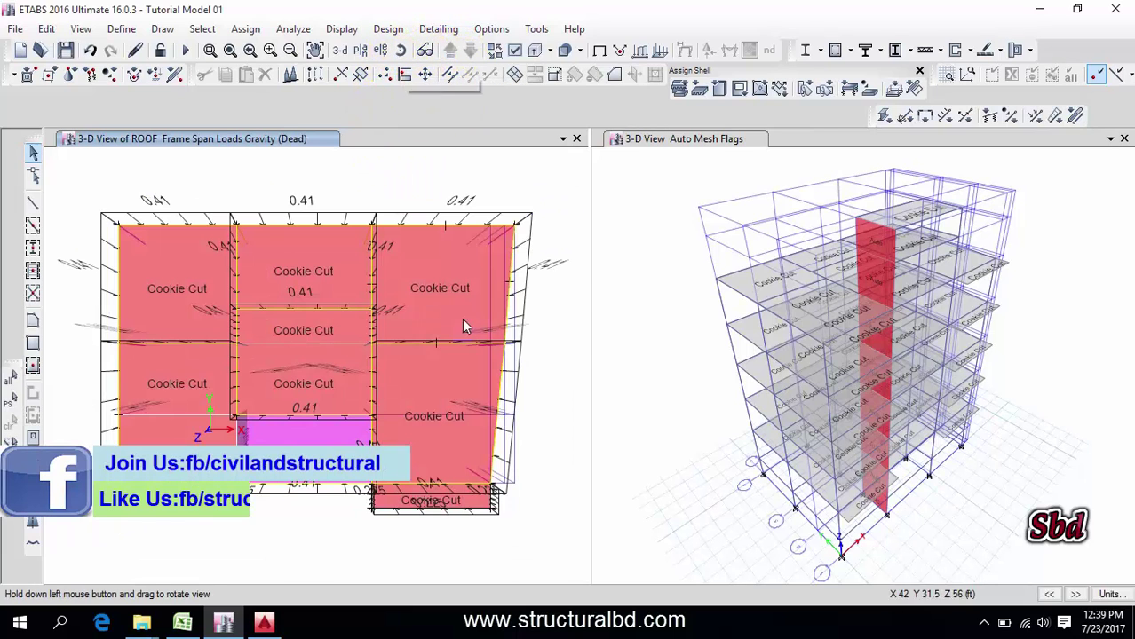
drag(461, 326, 327, 304)
scroll(420, 332, down, 5)
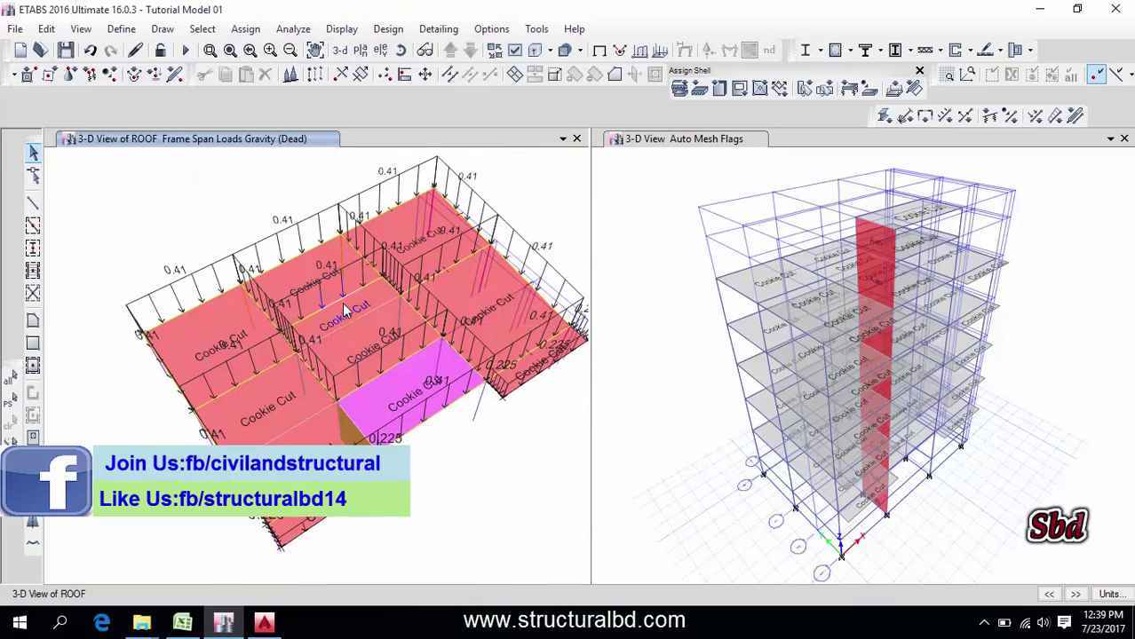
Set the uniform Dead gravity load to 0 kip/ft on the ROOF's interior beams away from the magenta slab, replacing existing loads.
click(332, 298)
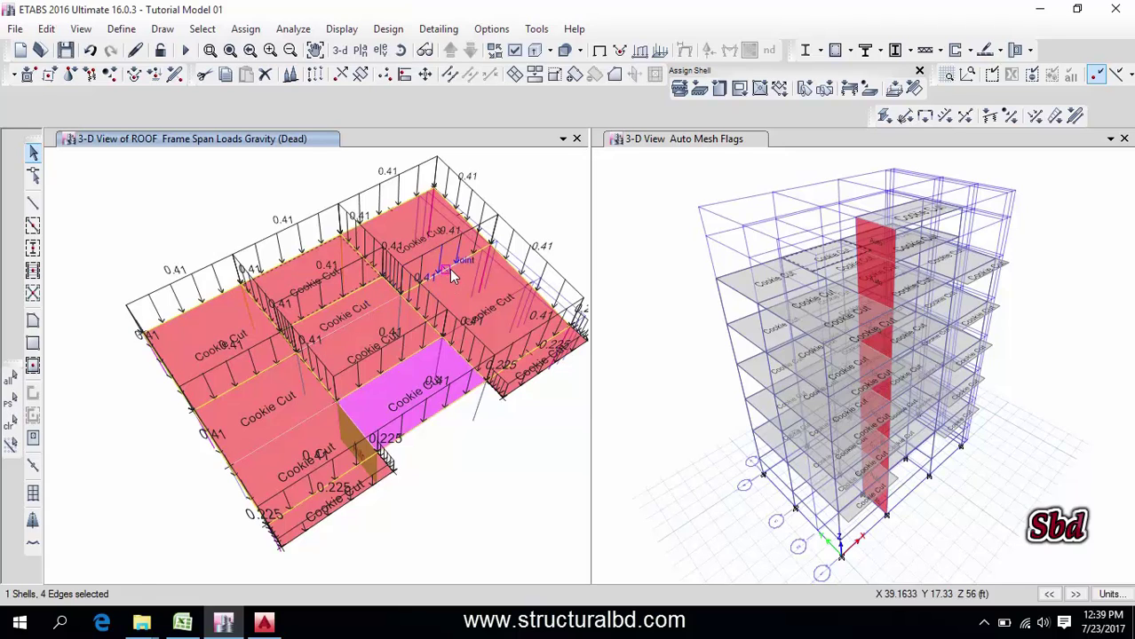
click(245, 28)
mouse_move(373, 183)
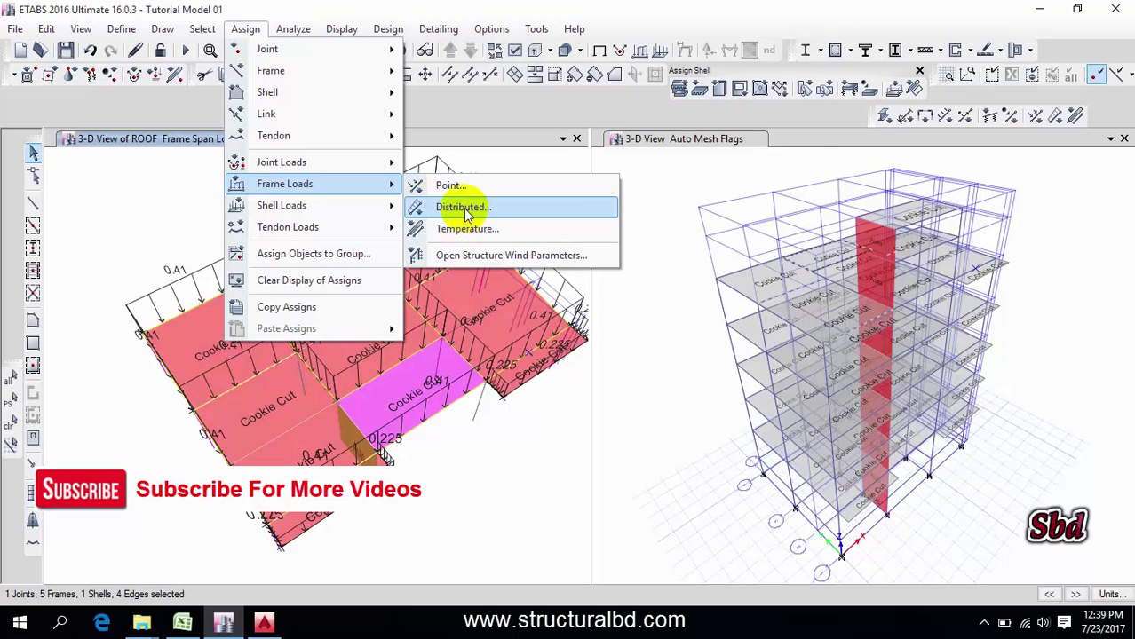
click(471, 208)
key(BackSpace)
key(BackSpace)
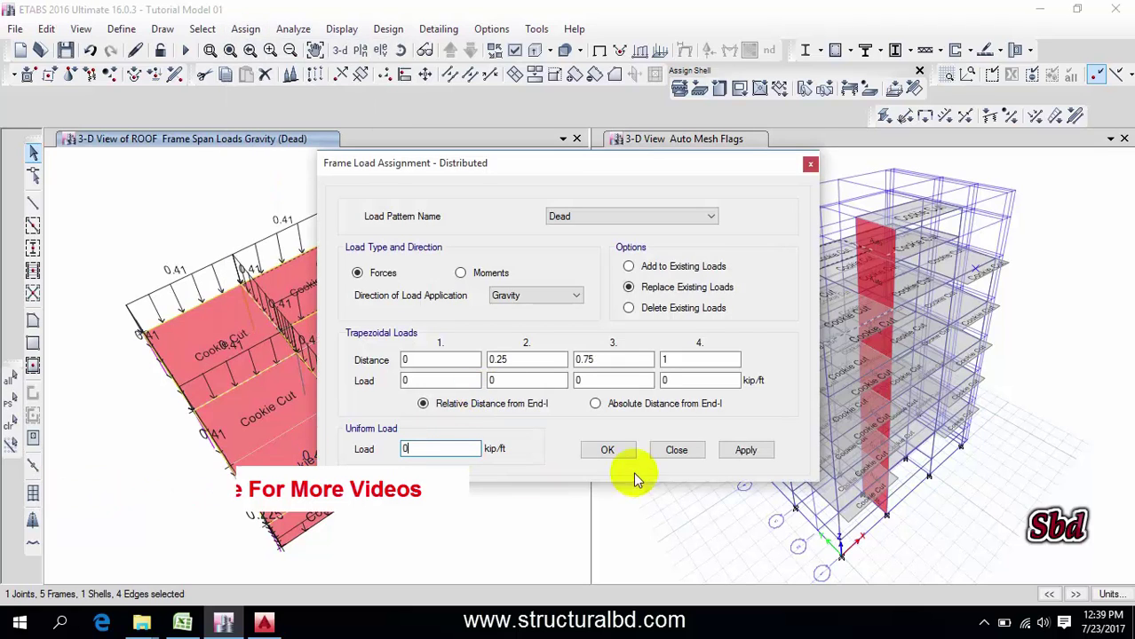
click(613, 455)
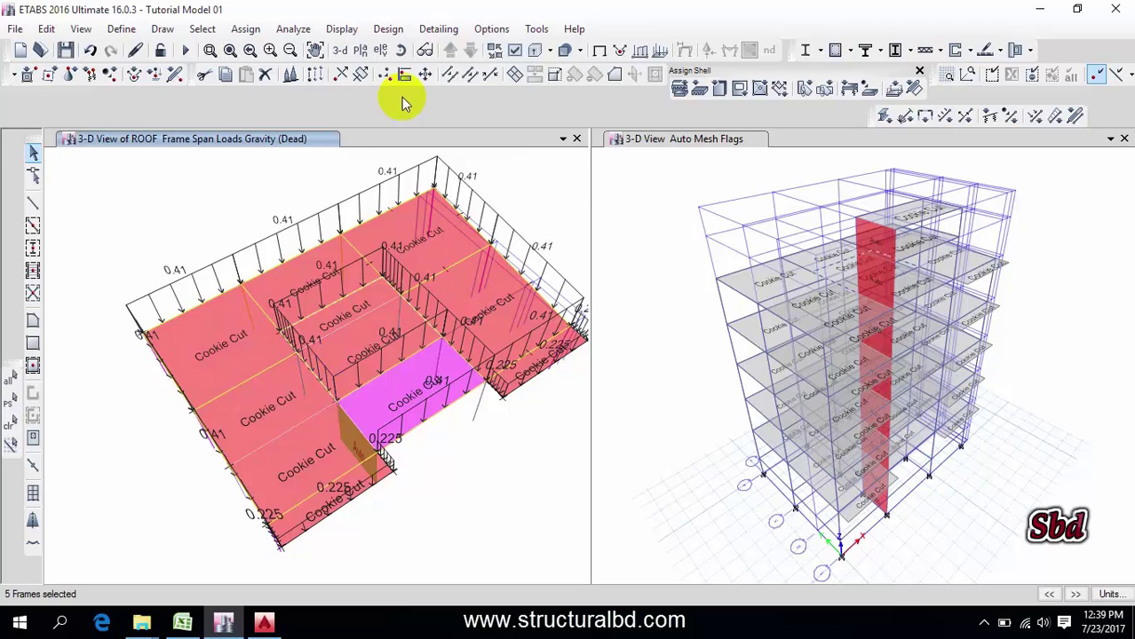
click(285, 74)
click(608, 449)
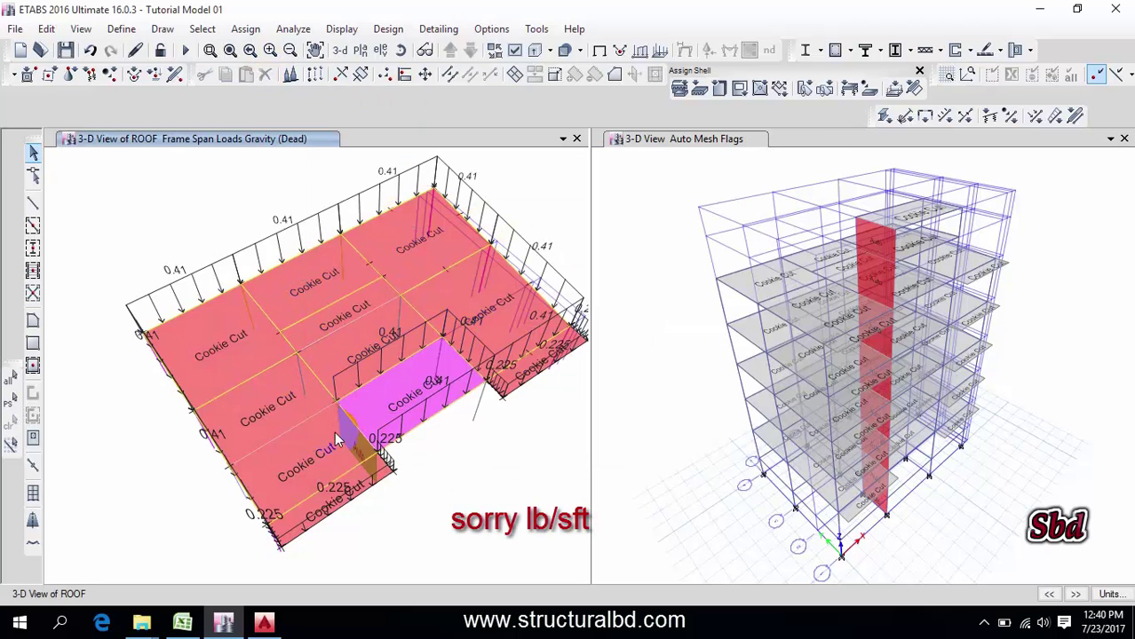
Check the calculated load values in the Excel sheet and return to ETABS.
middle_drag(333, 431, 307, 433)
click(184, 624)
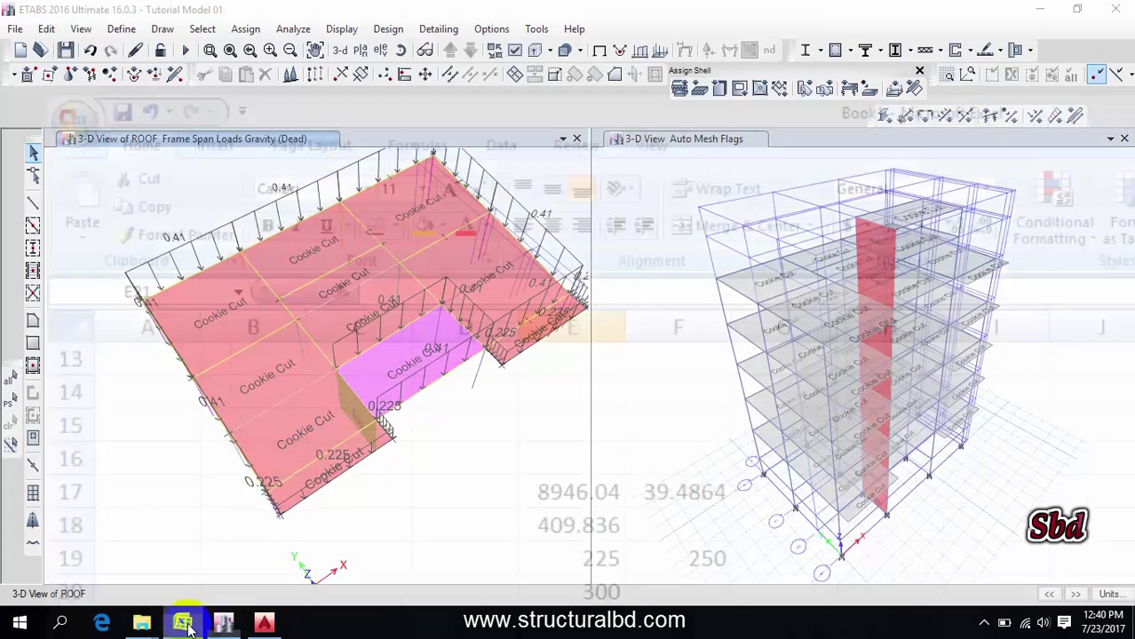
click(184, 624)
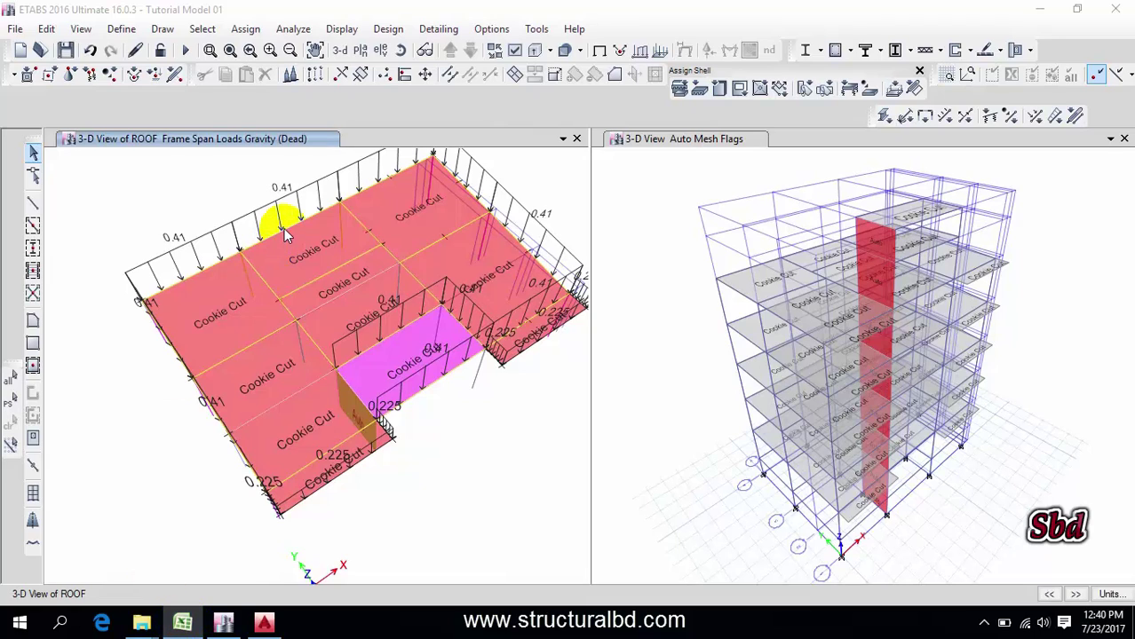
Assign a uniform Dead gravity load of 0.15 kip/ft to the ROOF's perimeter and cantilever edge beams, replacing existing loads.
click(351, 198)
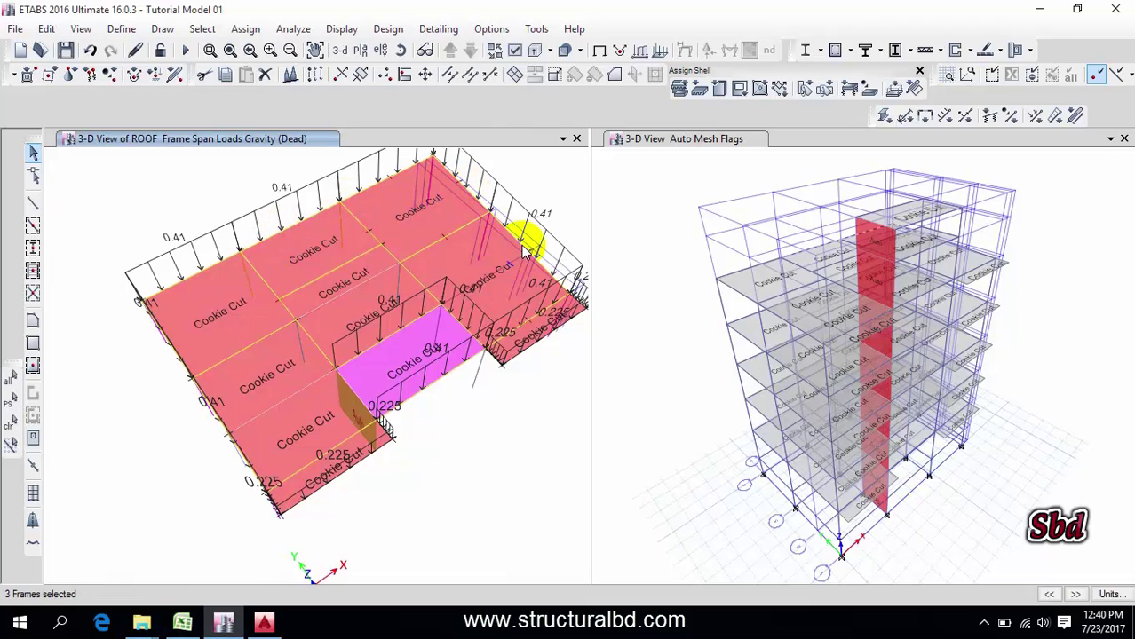
scroll(182, 366, up, 4)
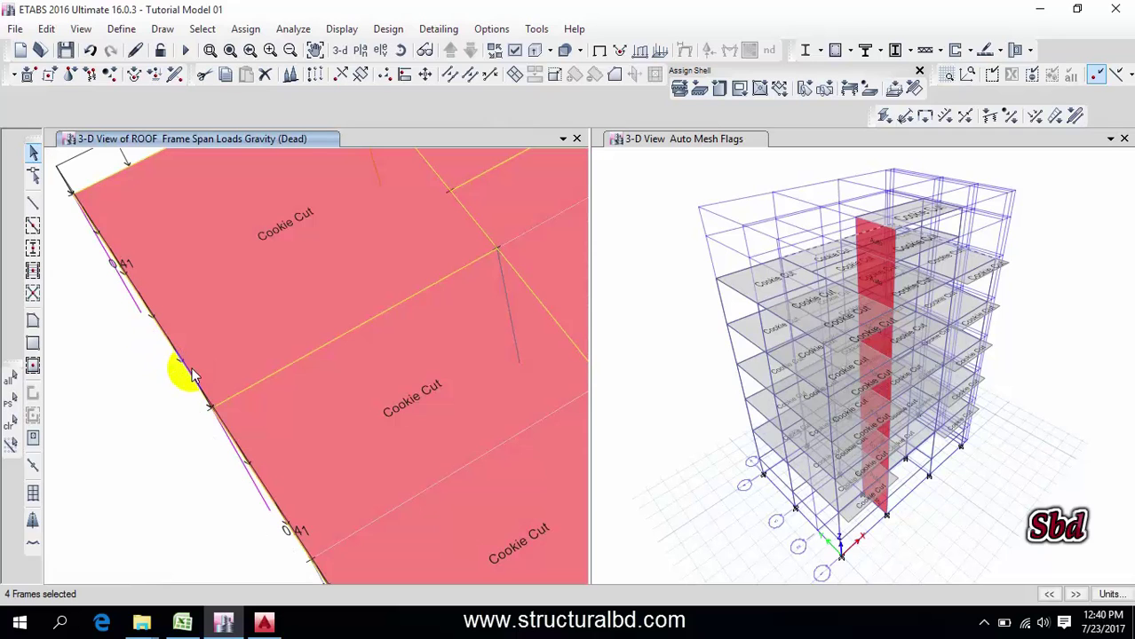
middle_drag(298, 454, 263, 445)
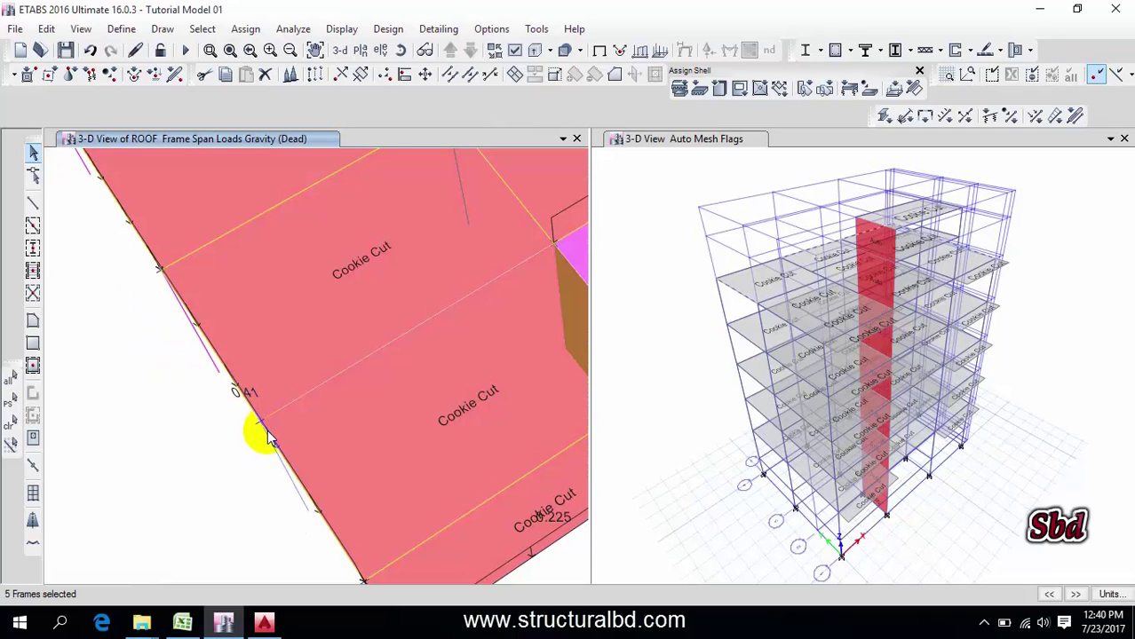
scroll(297, 441, down, 5)
scroll(220, 374, up, 6)
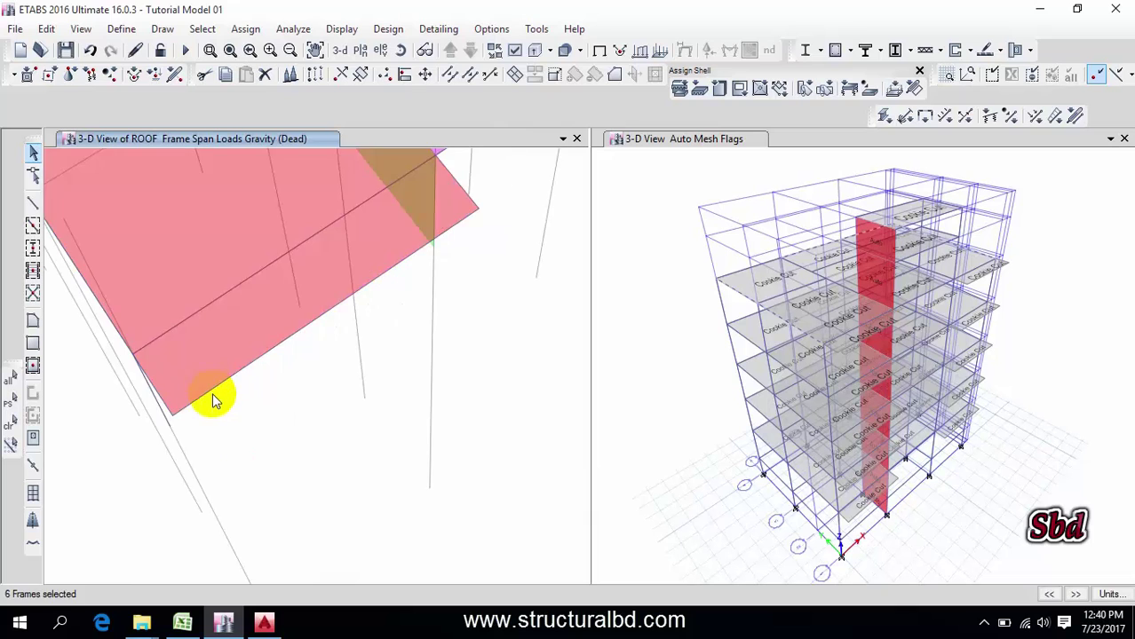
drag(175, 412, 173, 411)
scroll(261, 451, up, 3)
scroll(431, 321, down, 3)
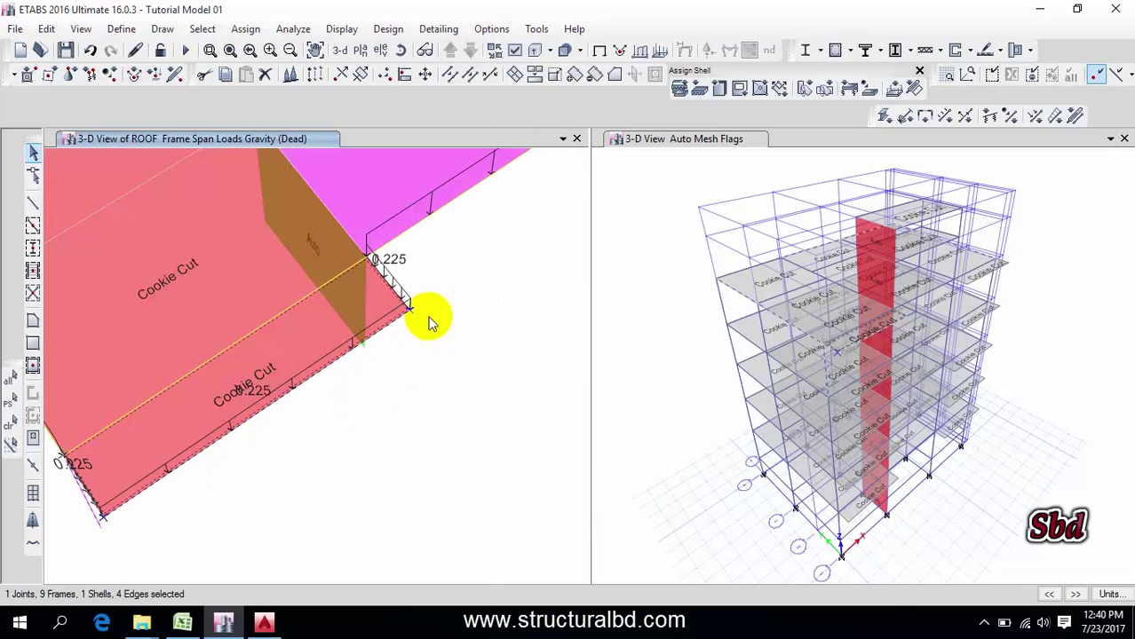
drag(431, 325, 391, 295)
scroll(384, 448, up, 4)
scroll(383, 448, down, 6)
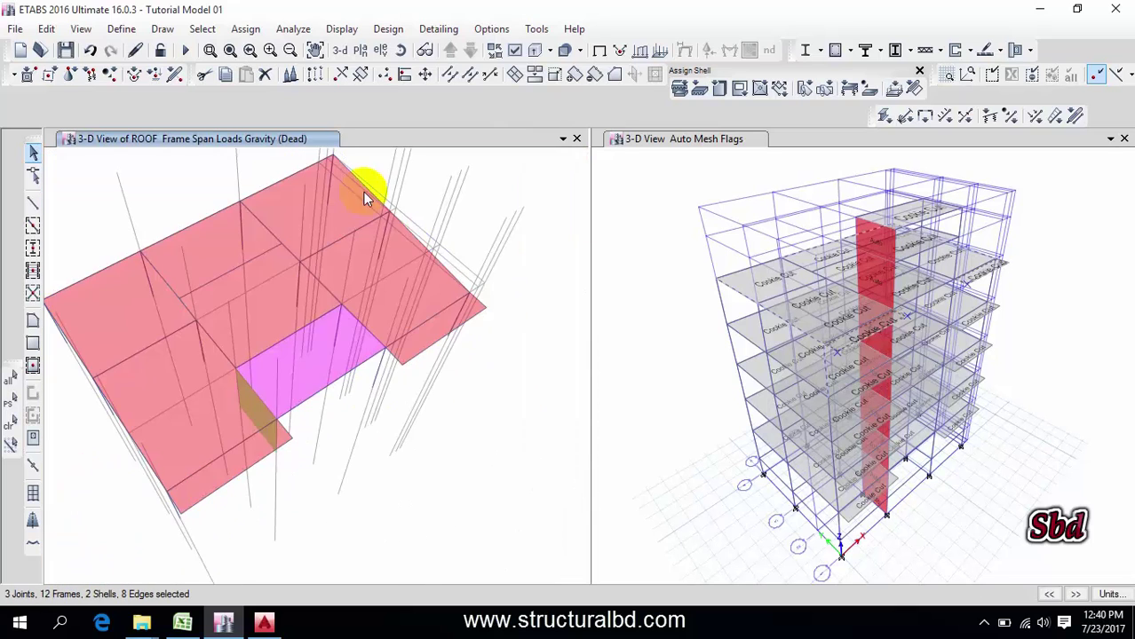
click(245, 28)
mouse_move(297, 185)
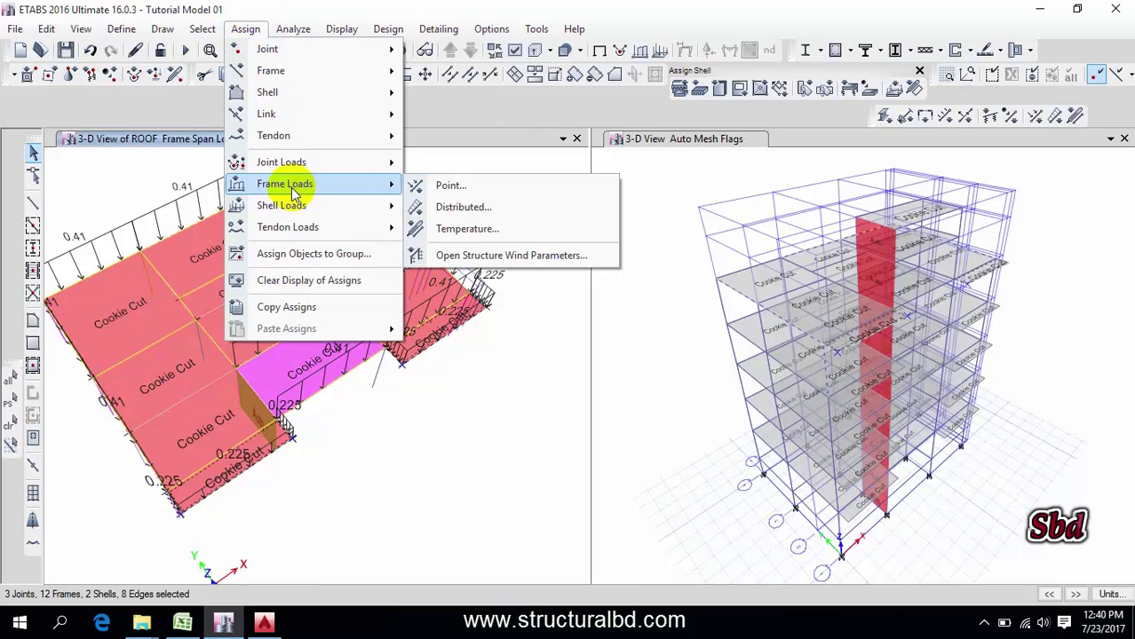
click(462, 206)
double_click(431, 449)
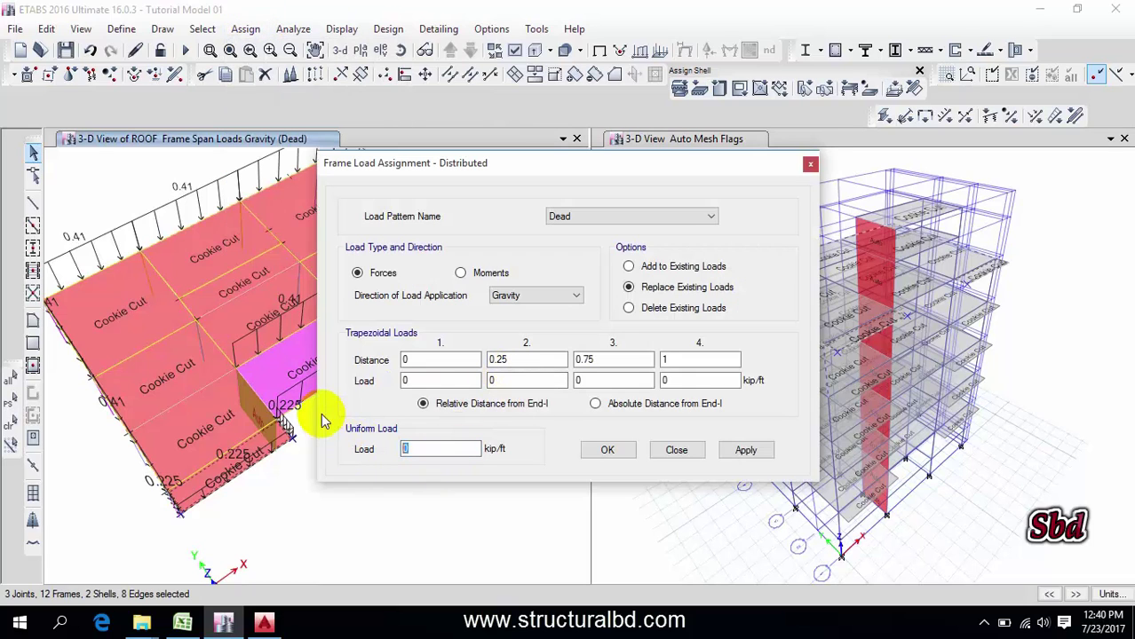
text(.15)
click(745, 449)
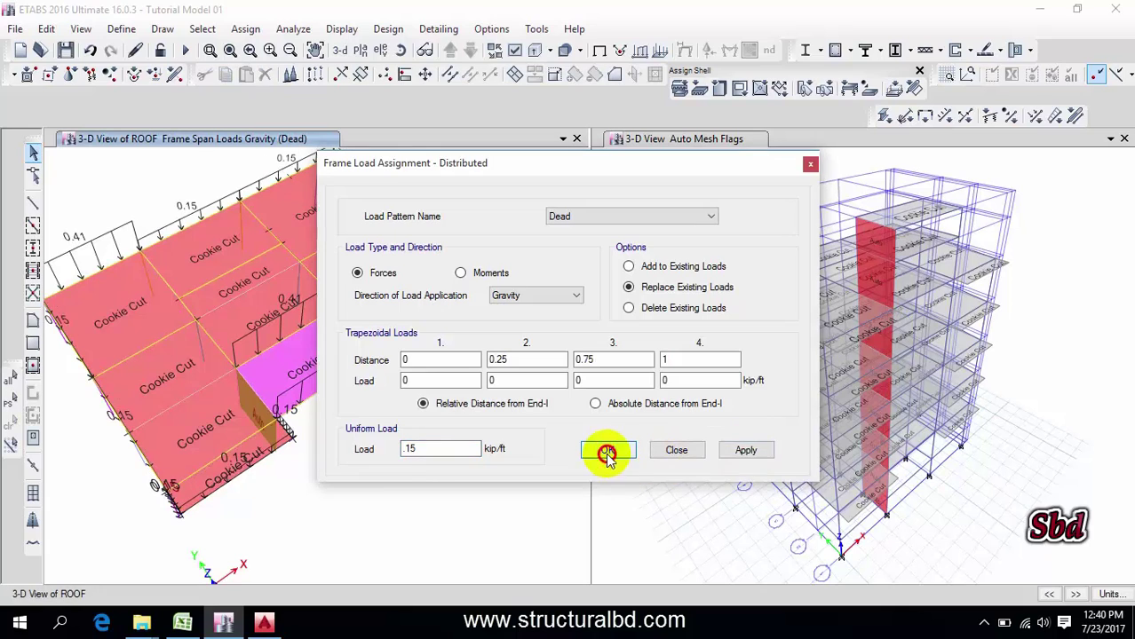
click(607, 449)
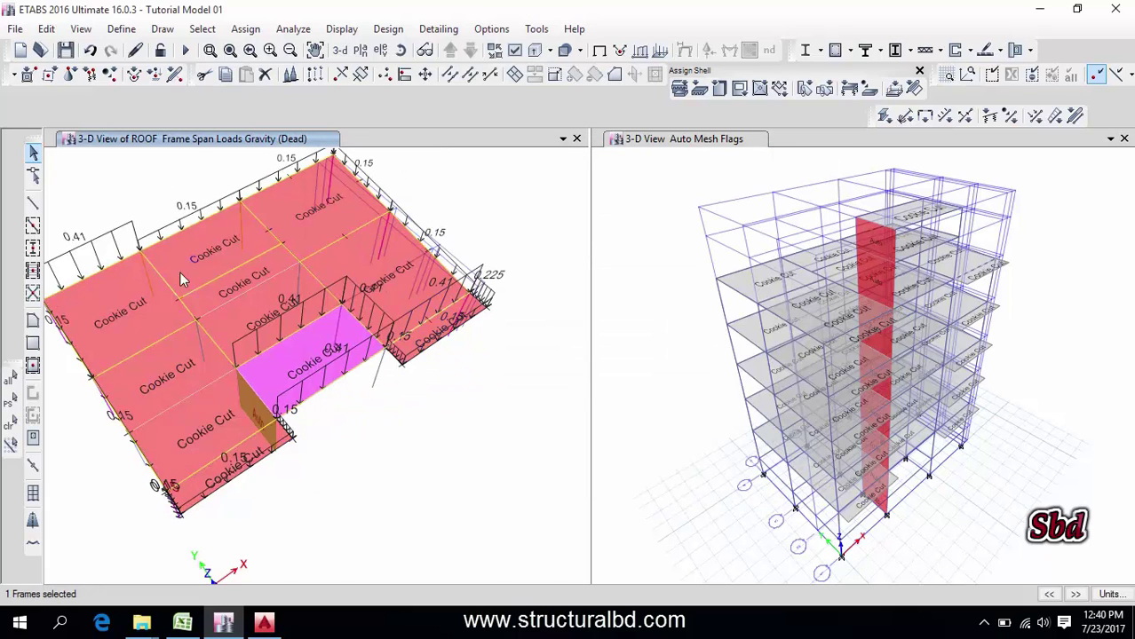
Set the uniform Dead load to 0 kip/ft on the ROOF beam along grid 1 between grids C and D, replacing existing loads.
click(245, 29)
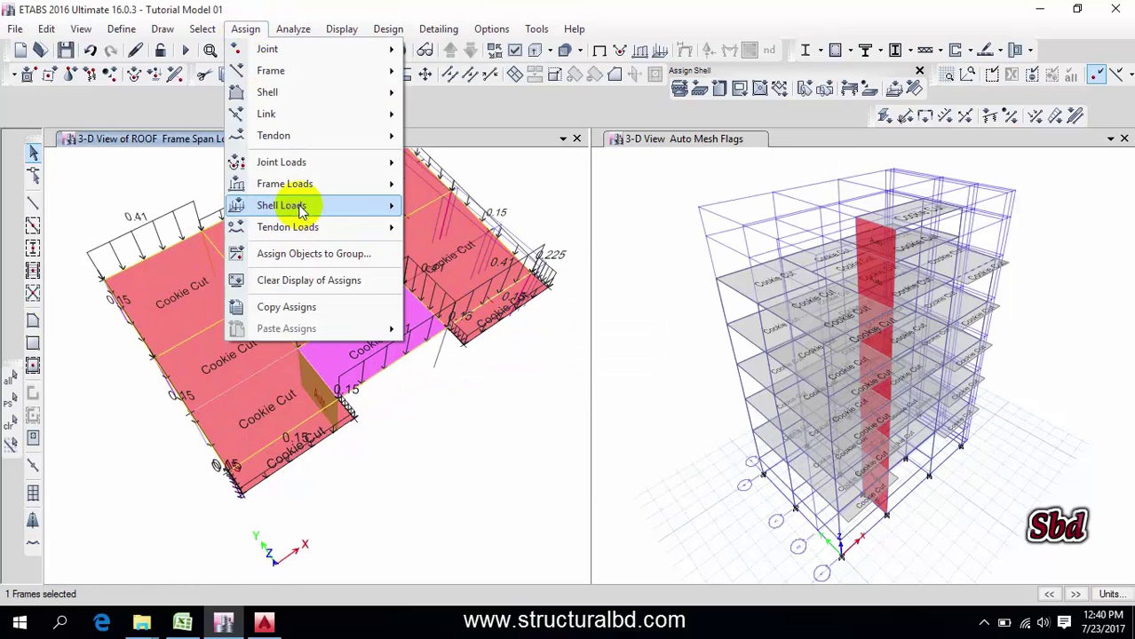
mouse_move(300, 191)
click(444, 206)
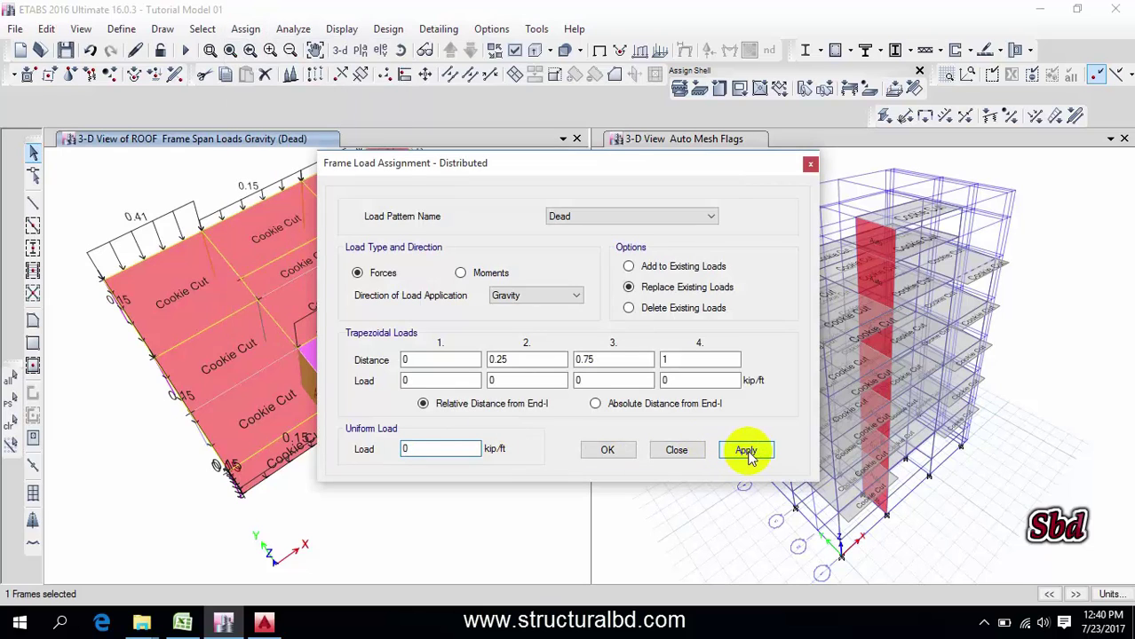
click(608, 451)
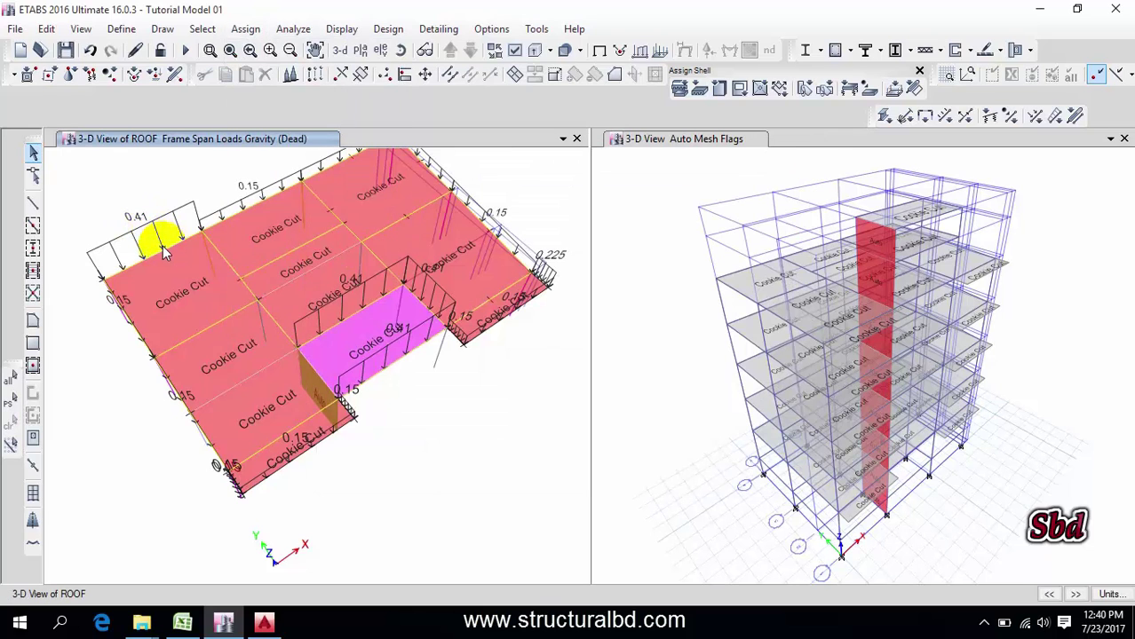
Assign a uniform Dead gravity load of 0.15 kip/ft to the remaining ROOF edge beam on grid 4 between grids A and B.
click(169, 259)
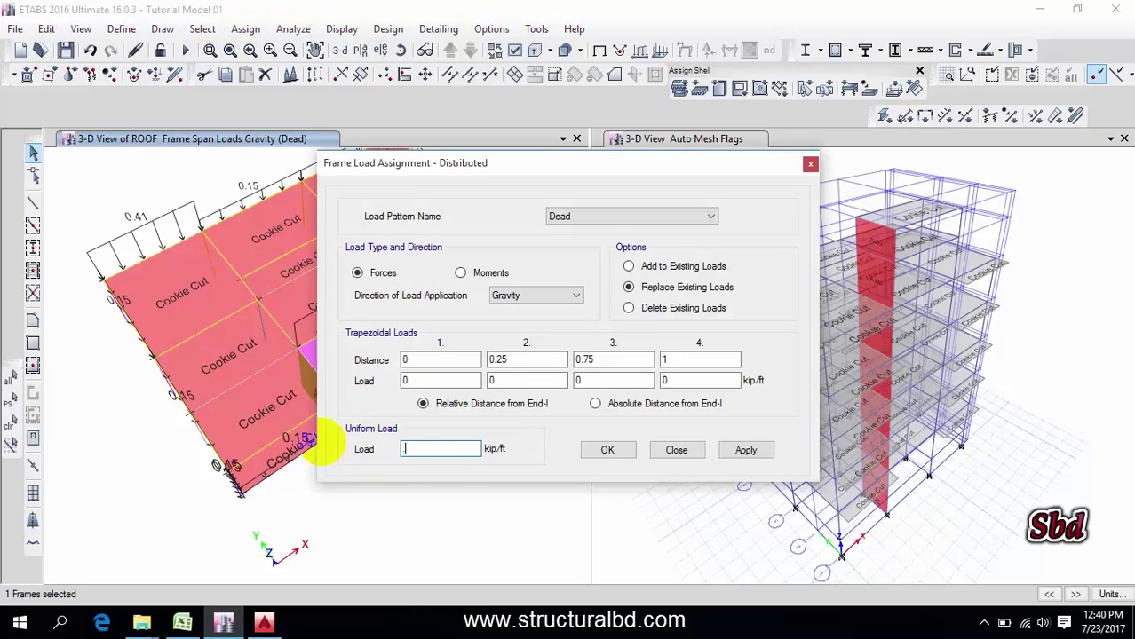
text(0.15)
click(745, 450)
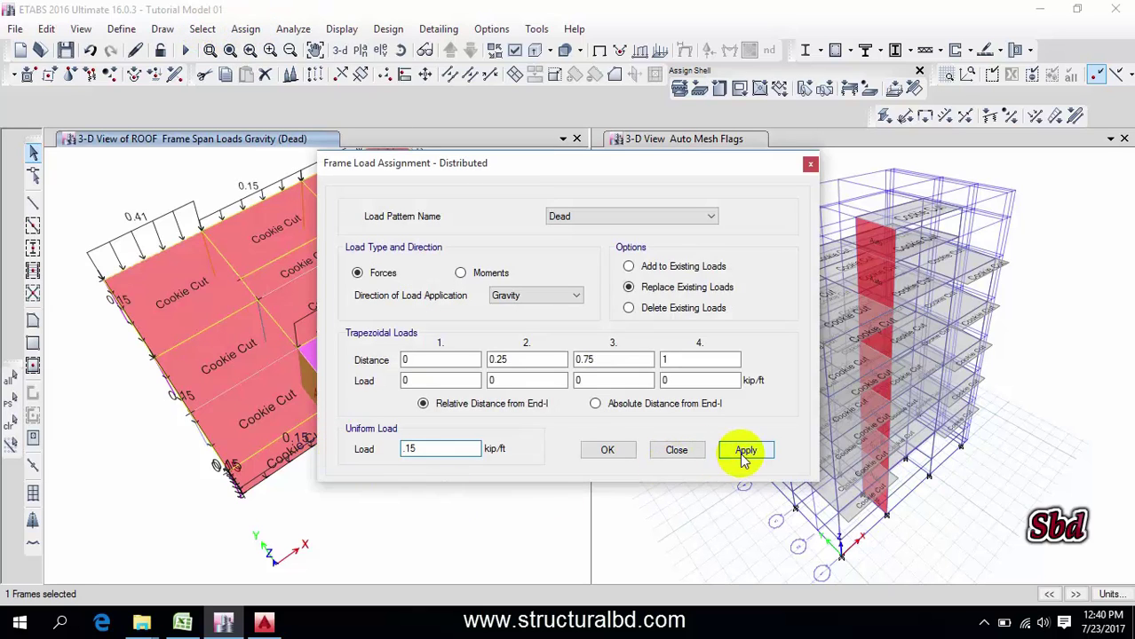
click(607, 450)
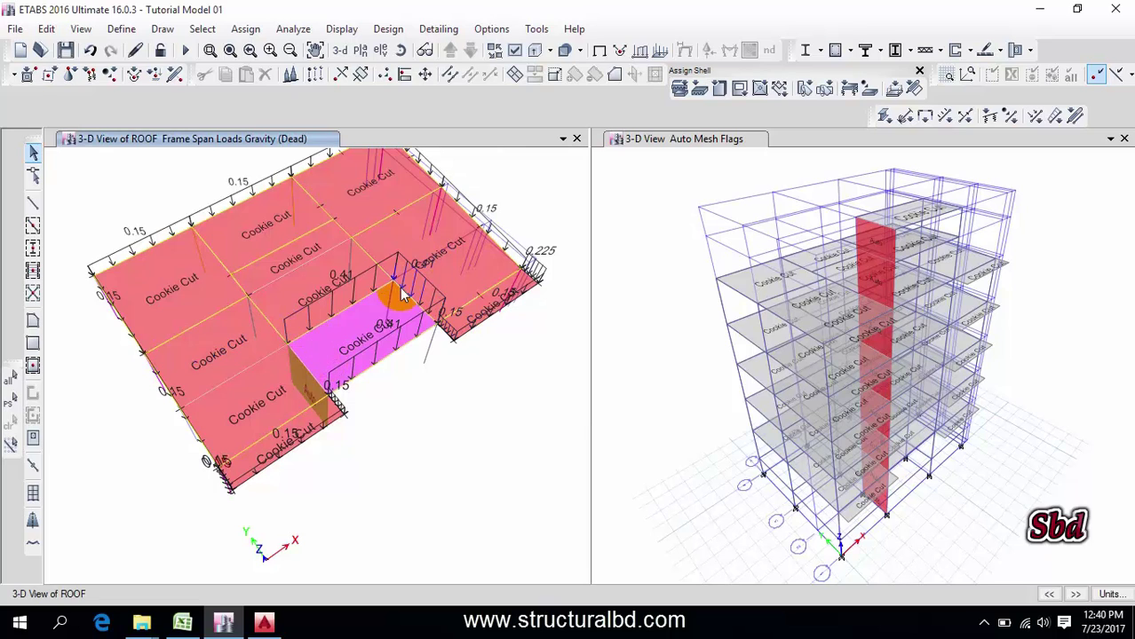
Display the whole building in 3-D and show its undeformed shape without the load diagrams.
shift+middle_drag(404, 296, 382, 293)
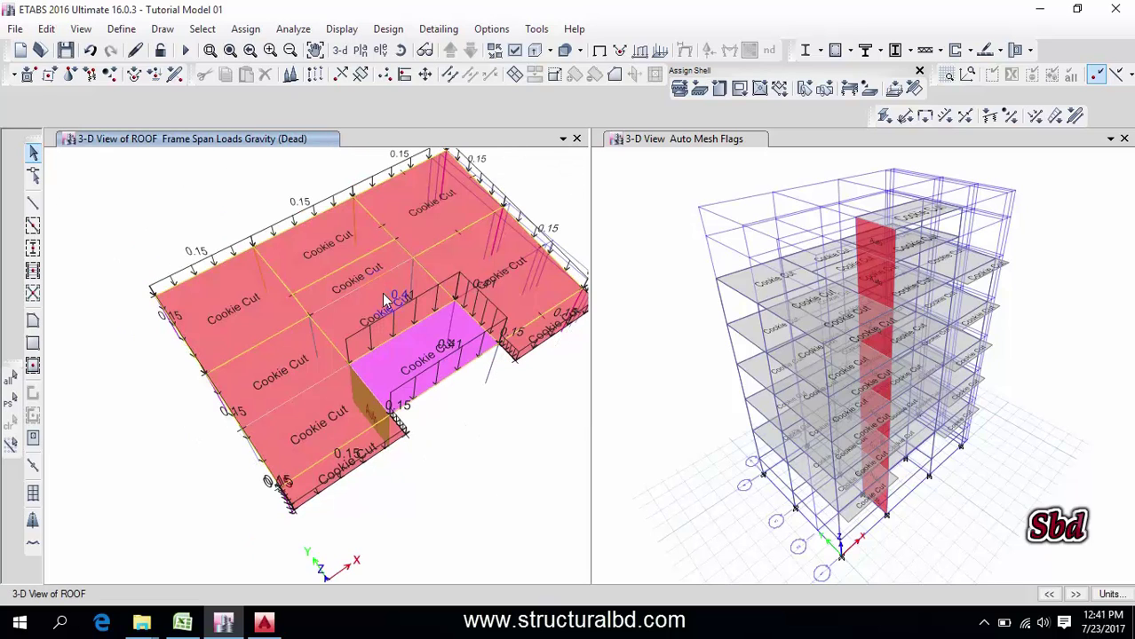
click(207, 213)
shift+middle_drag(314, 229, 246, 183)
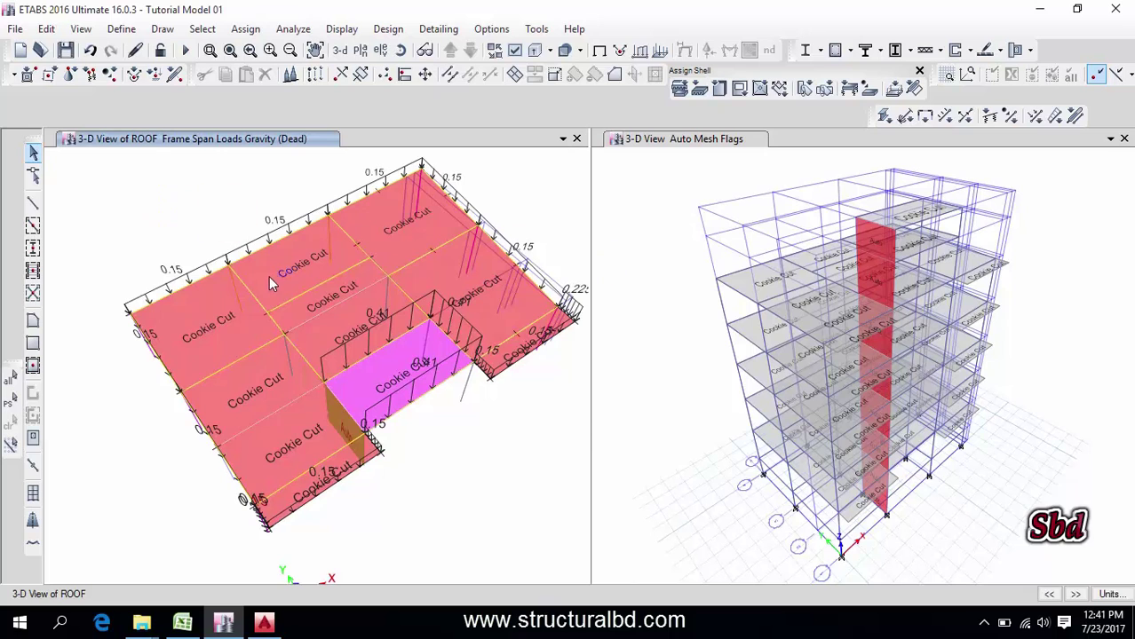
middle_drag(269, 276, 271, 233)
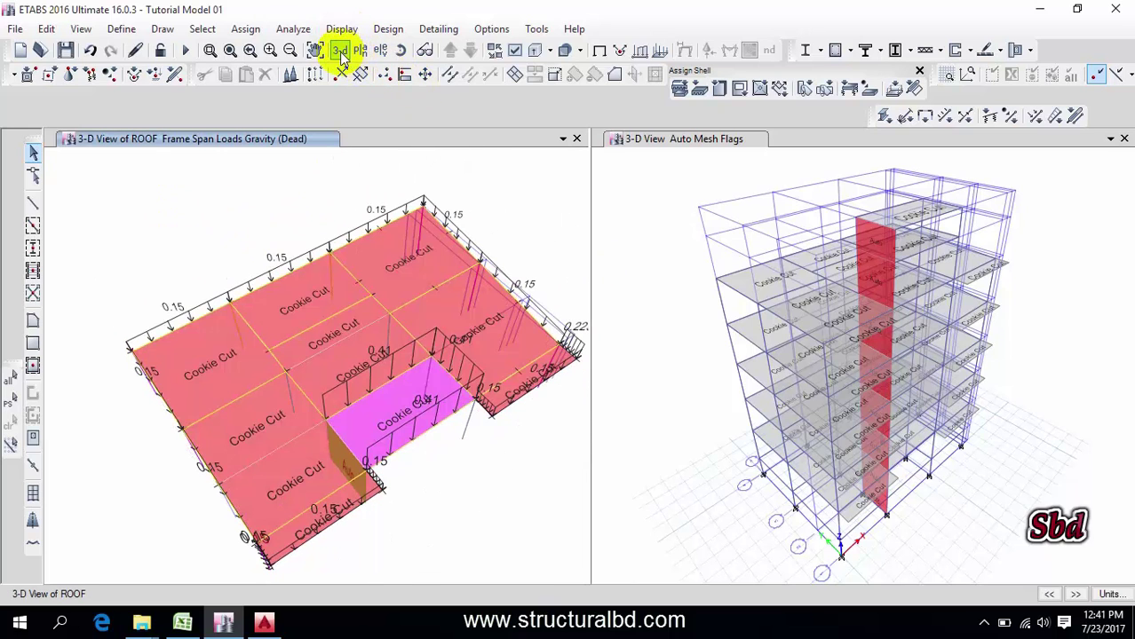
click(341, 52)
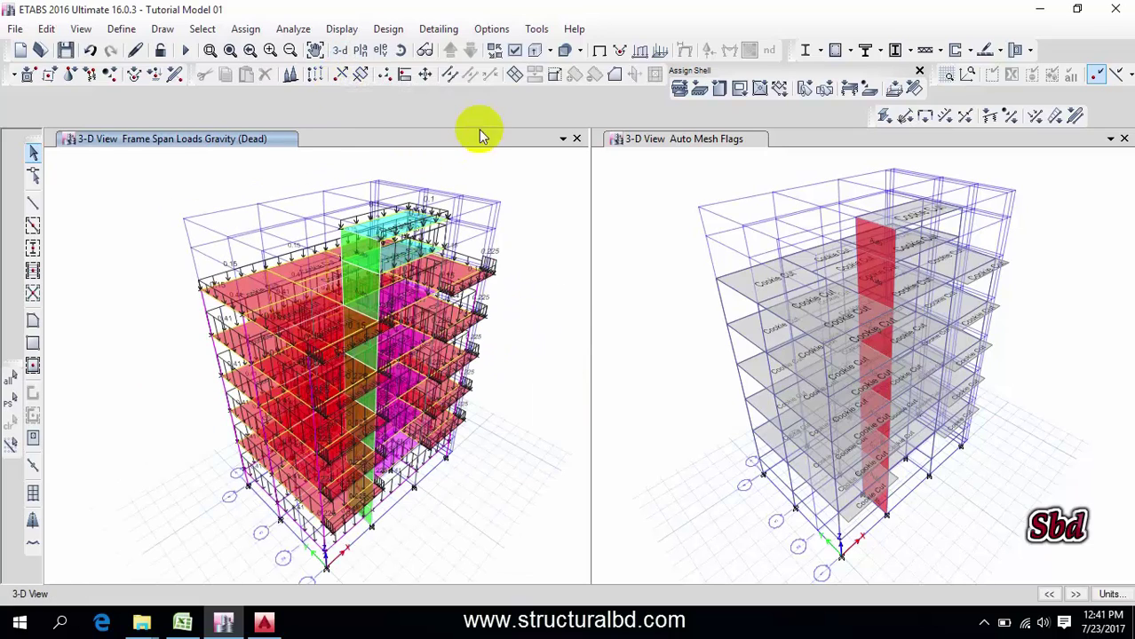
click(599, 50)
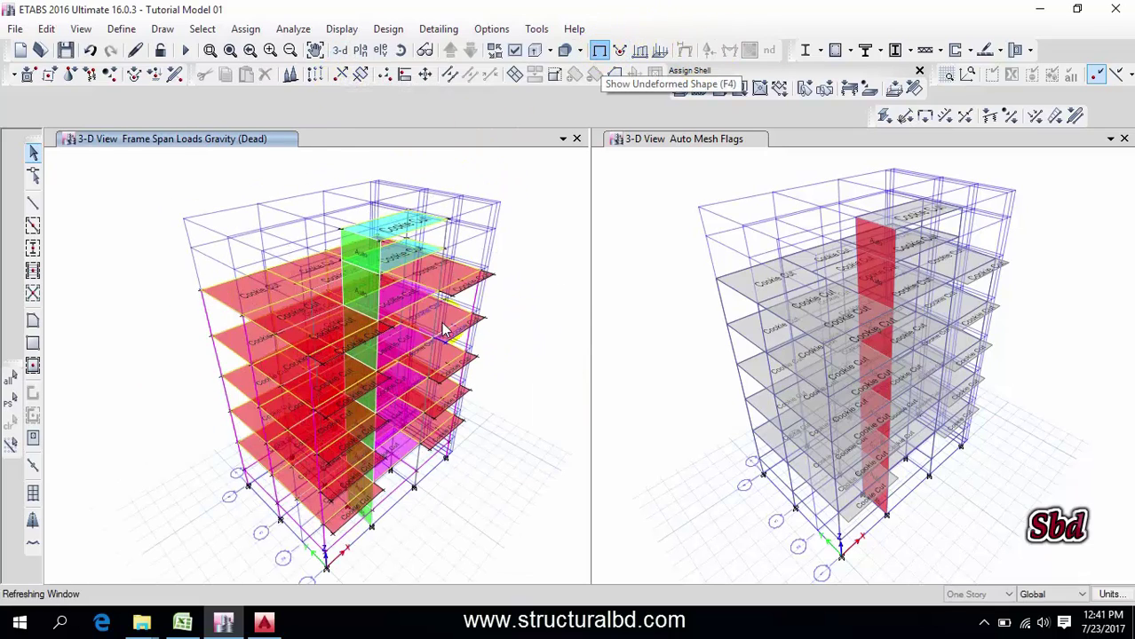
Show the frames and shells extruded to their real section shapes in the 3-D view of the building.
scroll(364, 280, up, 4)
scroll(368, 346, down, 5)
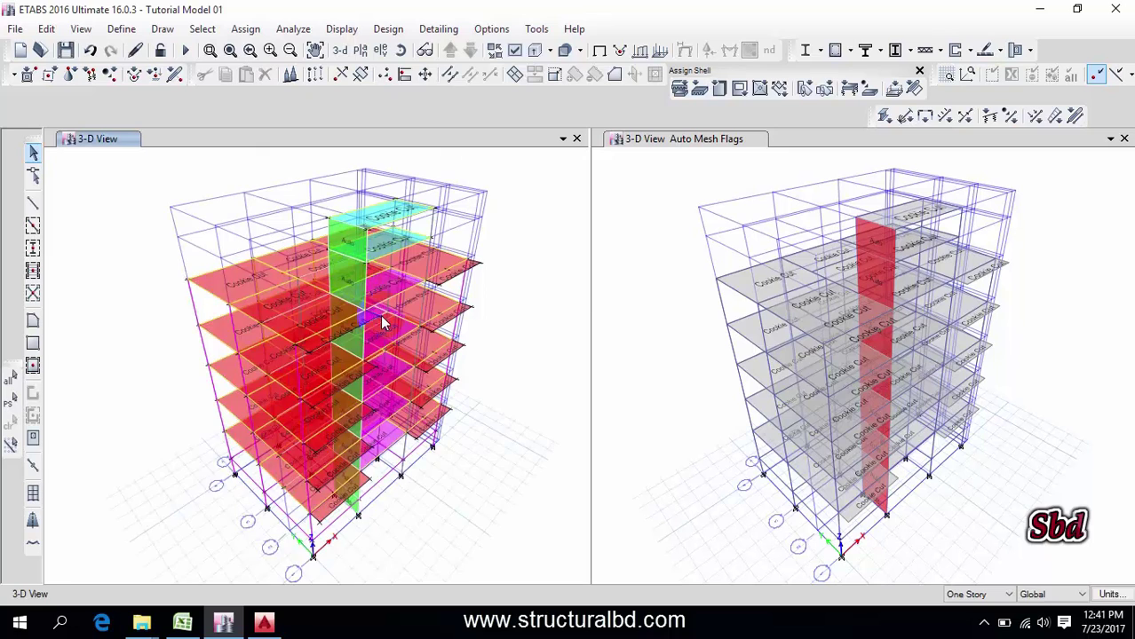
click(515, 52)
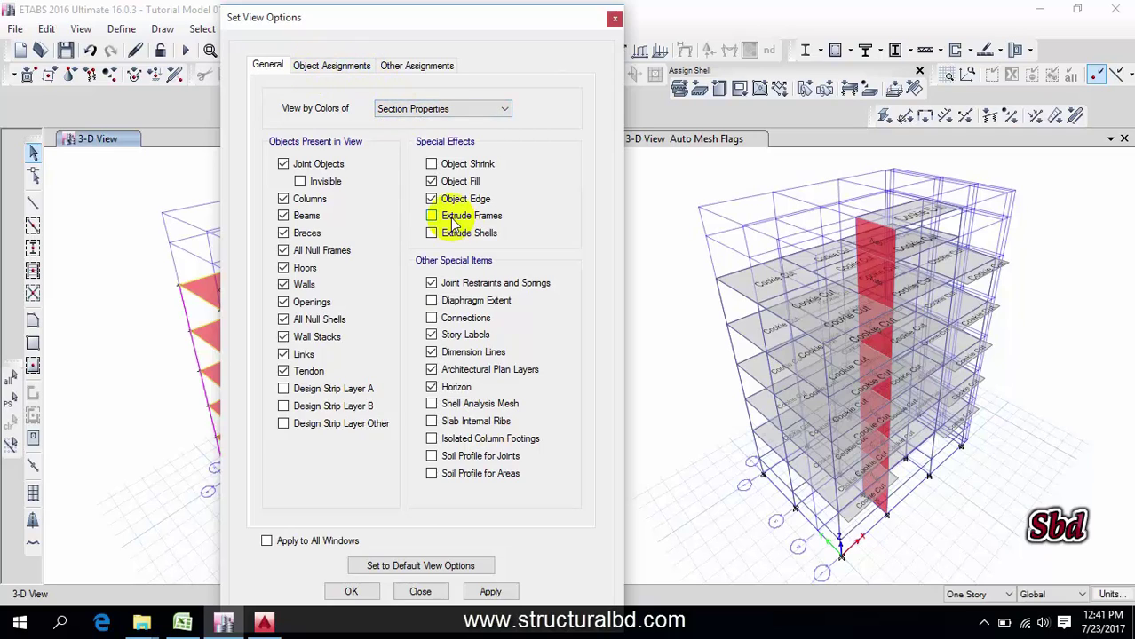
click(458, 235)
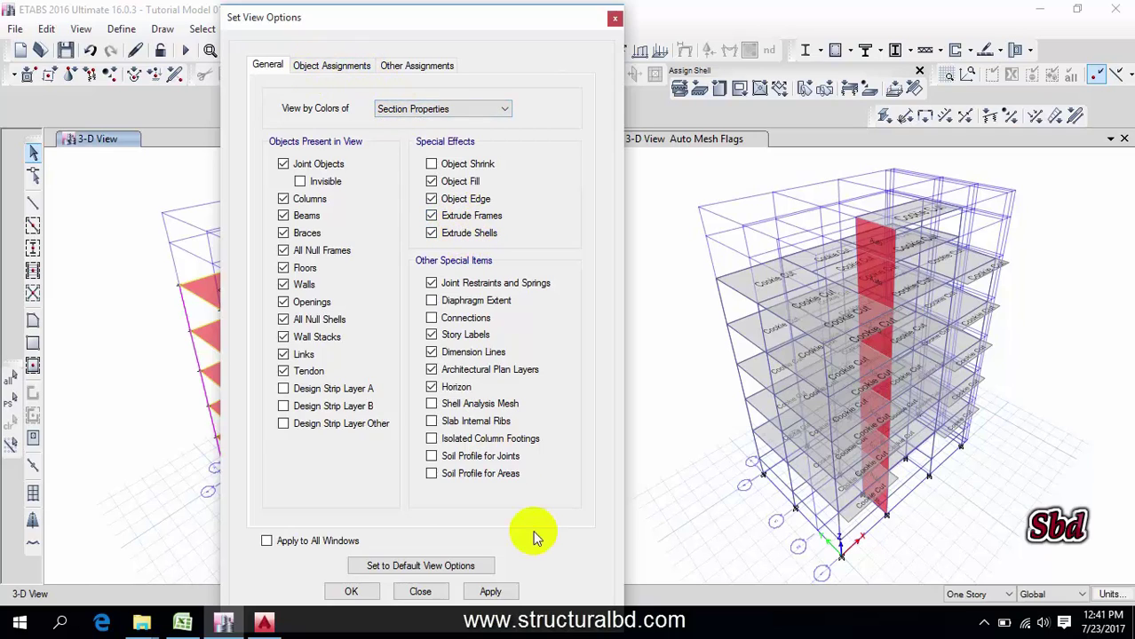
click(491, 591)
click(351, 593)
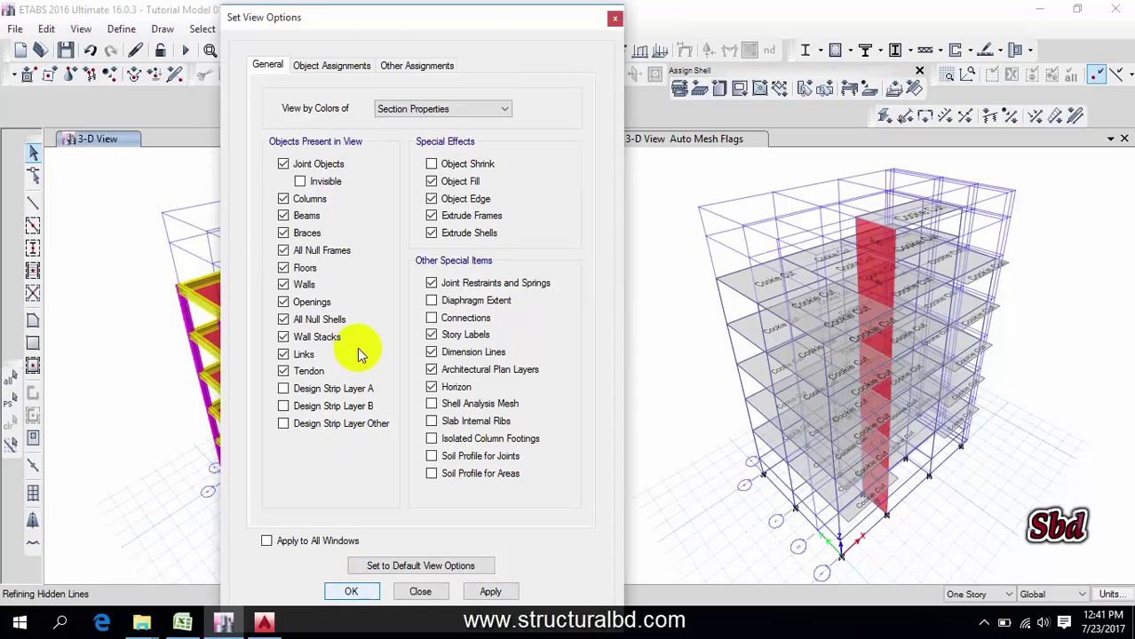
middle_drag(469, 482, 429, 397)
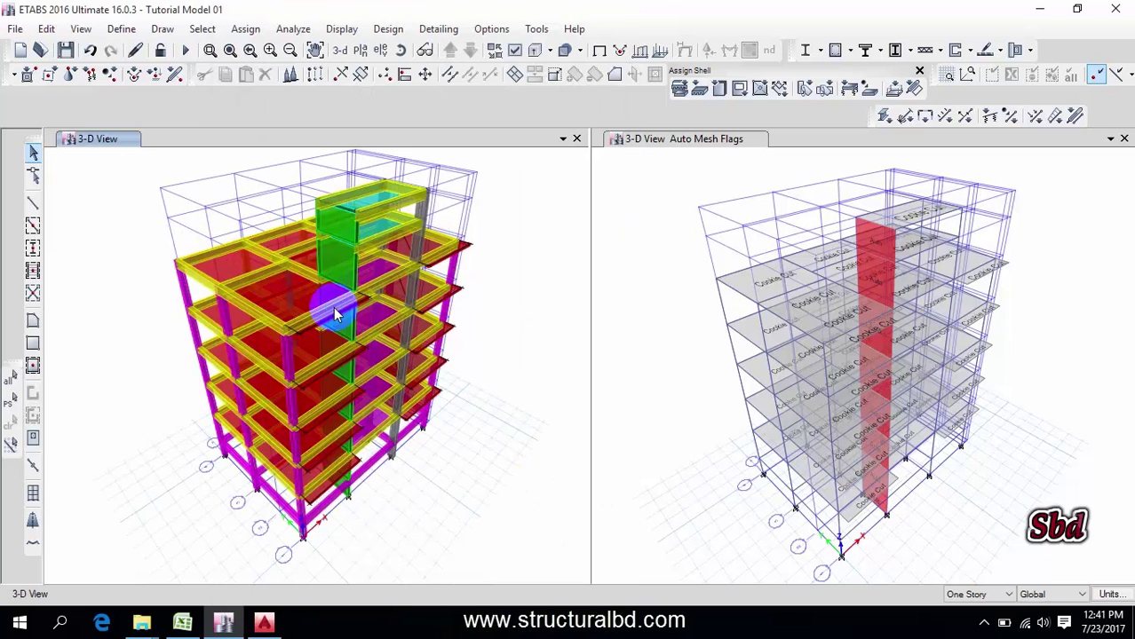
middle_drag(122, 236, 139, 243)
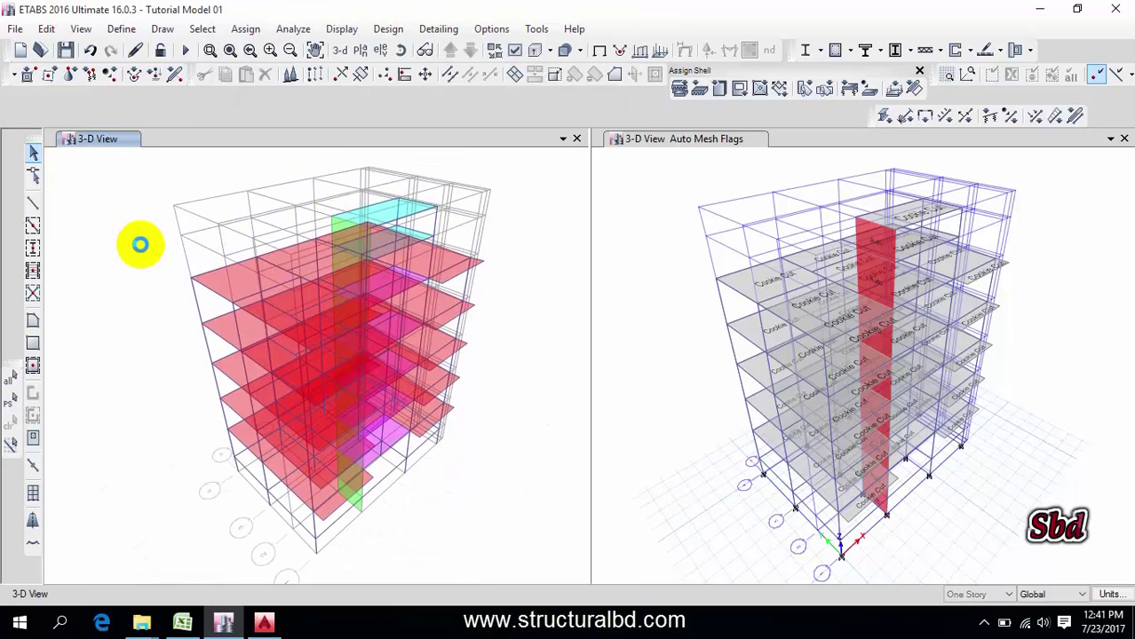
Open a 3-D rendered view of the building and examine its floors, columns and wall up close.
click(80, 29)
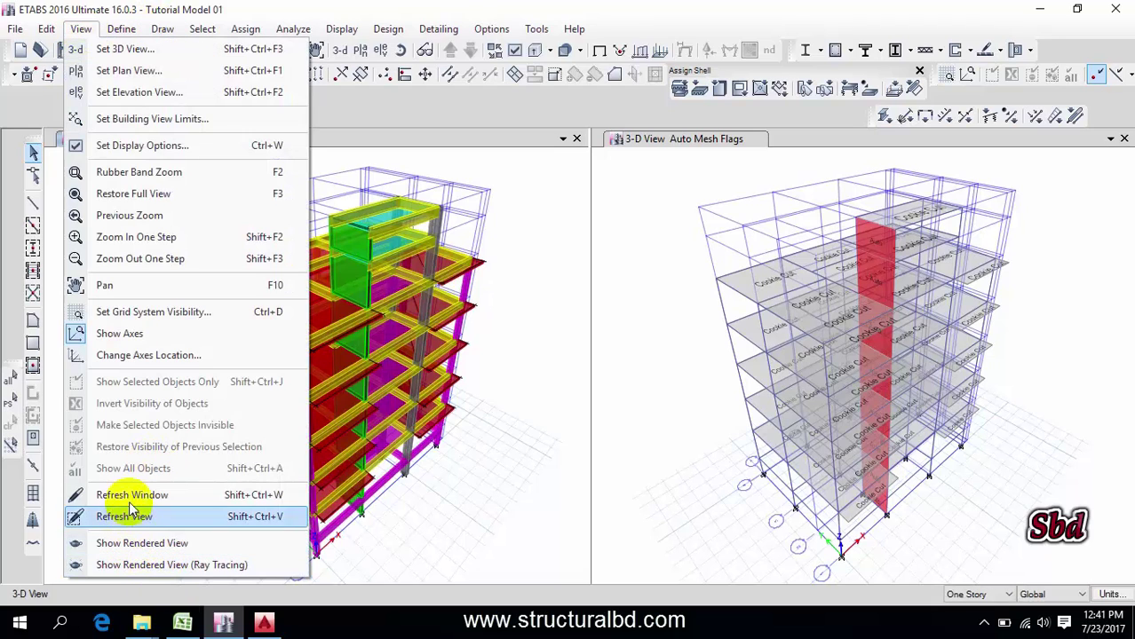
click(148, 546)
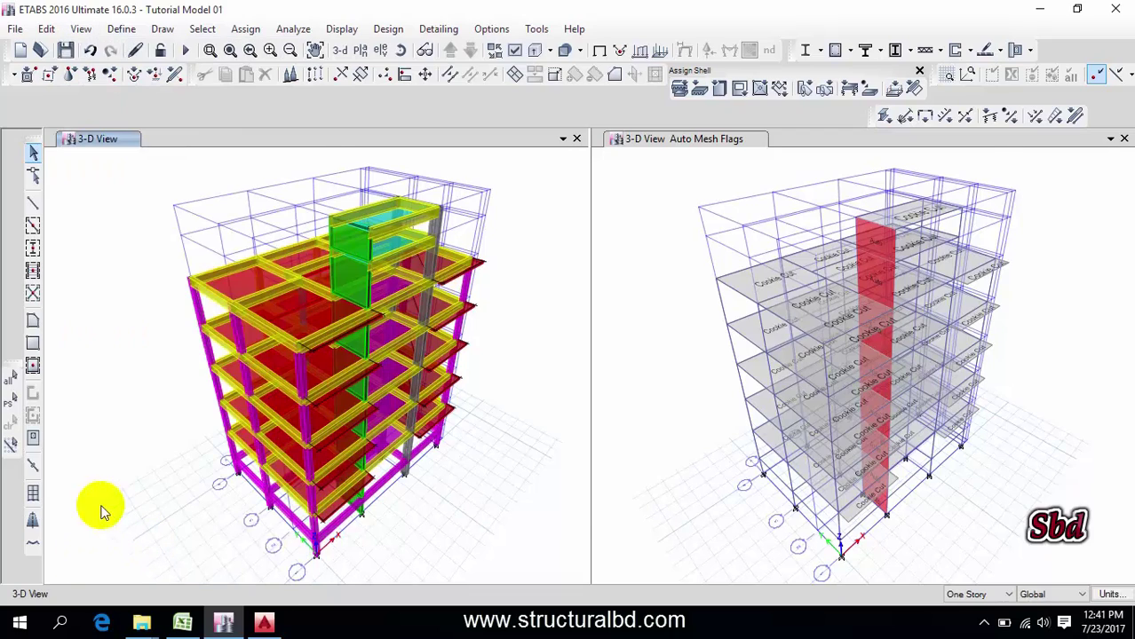
scroll(545, 253, down, 3)
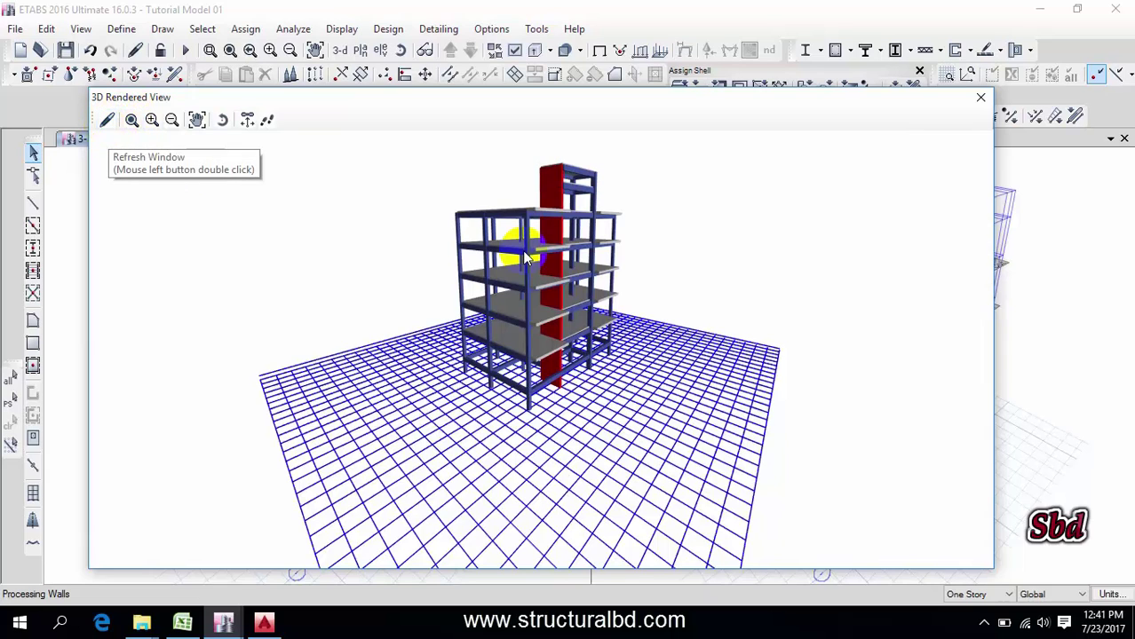
click(132, 121)
click(153, 120)
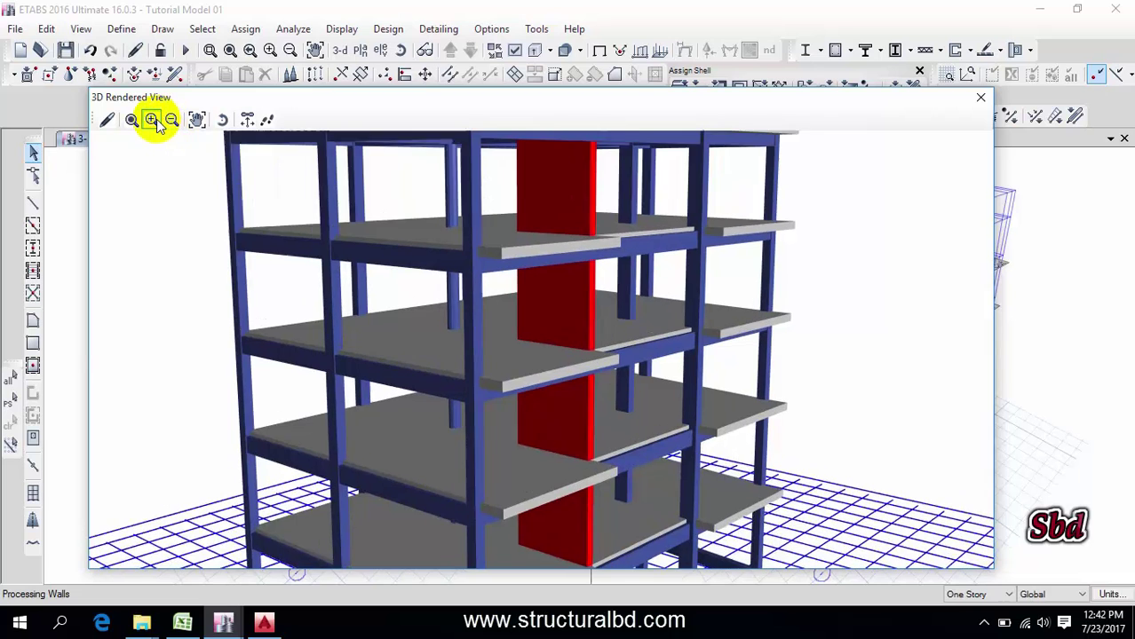
click(153, 121)
click(171, 120)
click(172, 120)
click(197, 120)
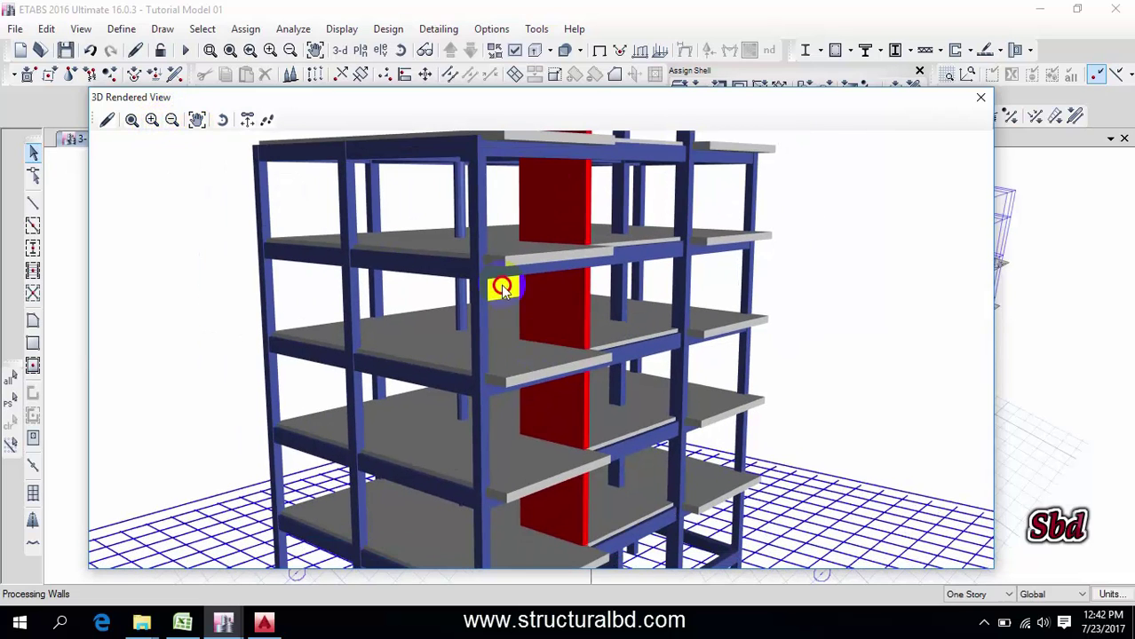
Examine the rendered building from above and from the cantilever side, and close the rendered view.
drag(501, 289, 593, 414)
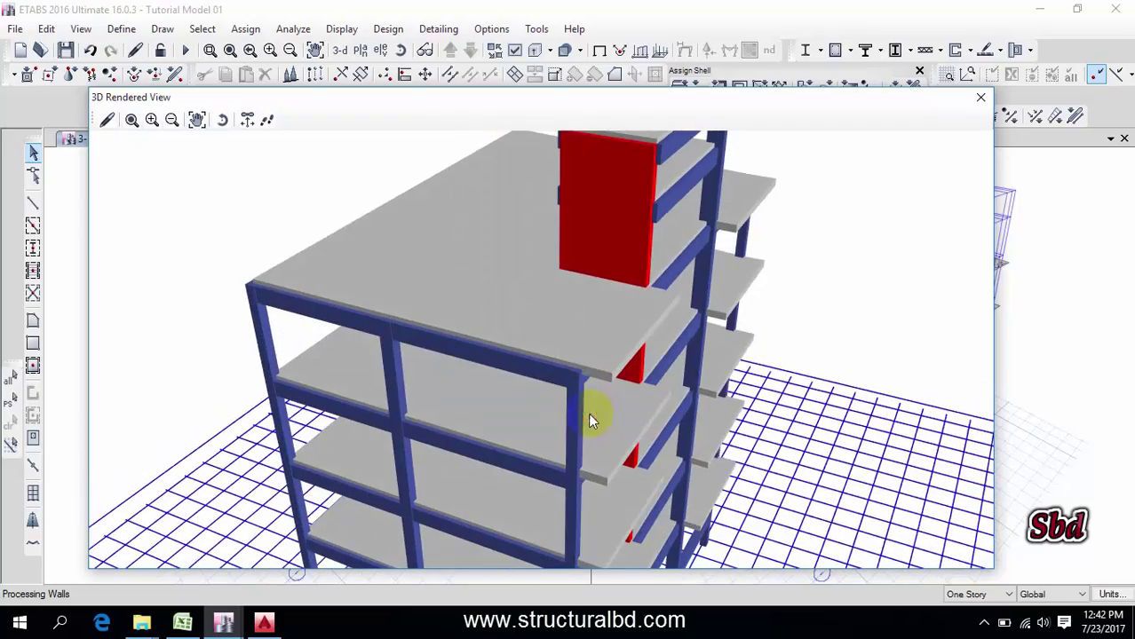
click(248, 122)
drag(357, 246, 253, 172)
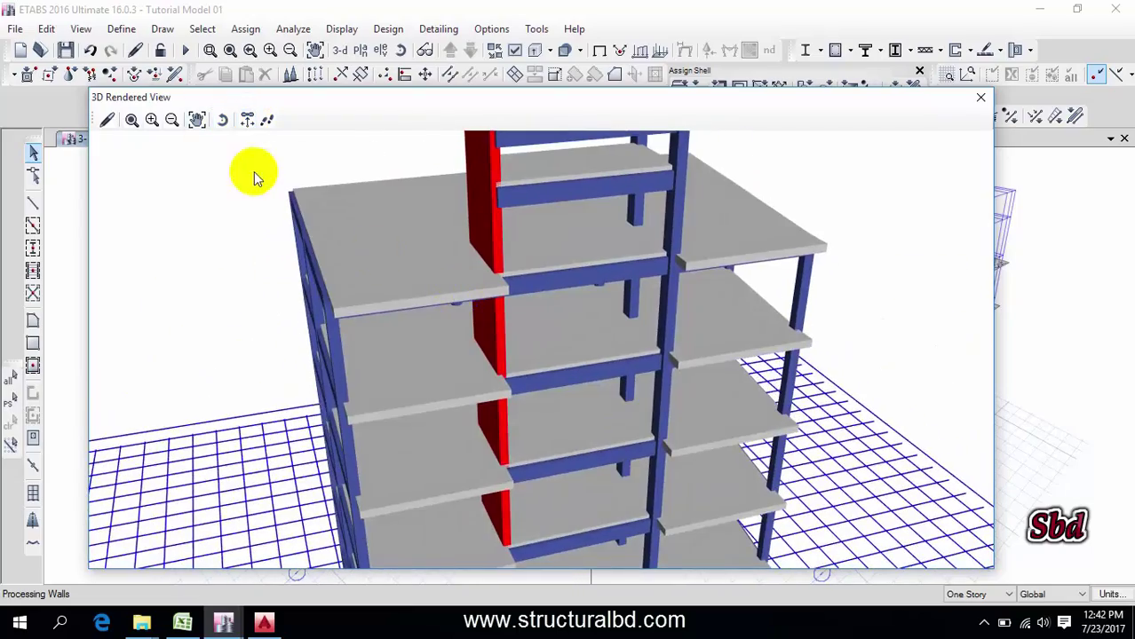
click(264, 123)
drag(499, 449, 468, 401)
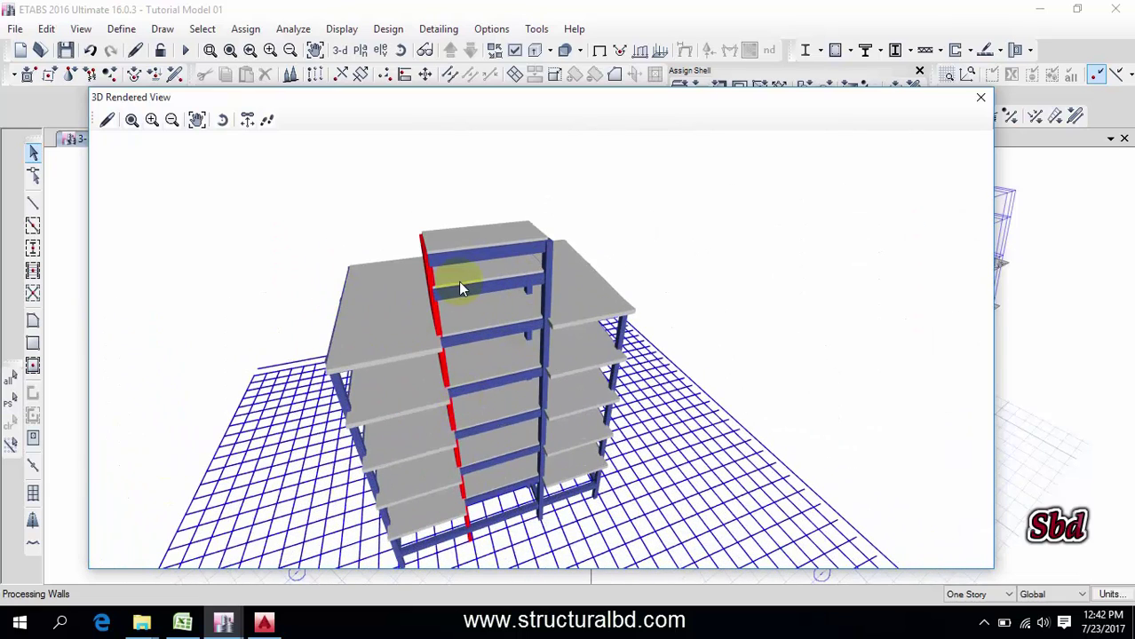
click(982, 96)
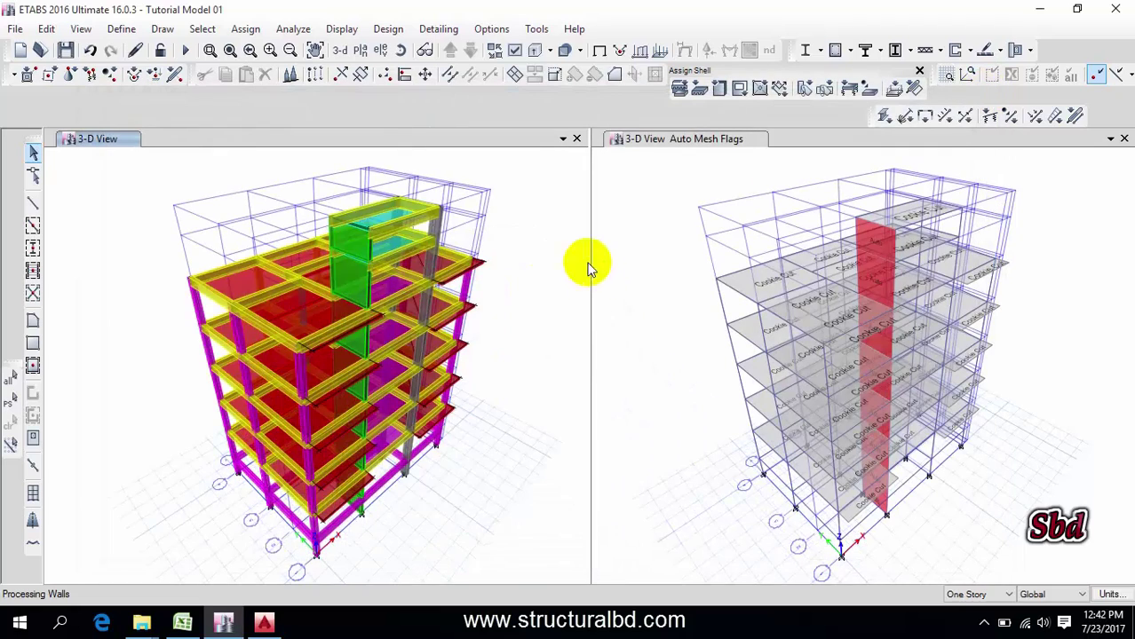
Turn off the frame and shell extrusion in the 3-D view.
click(515, 52)
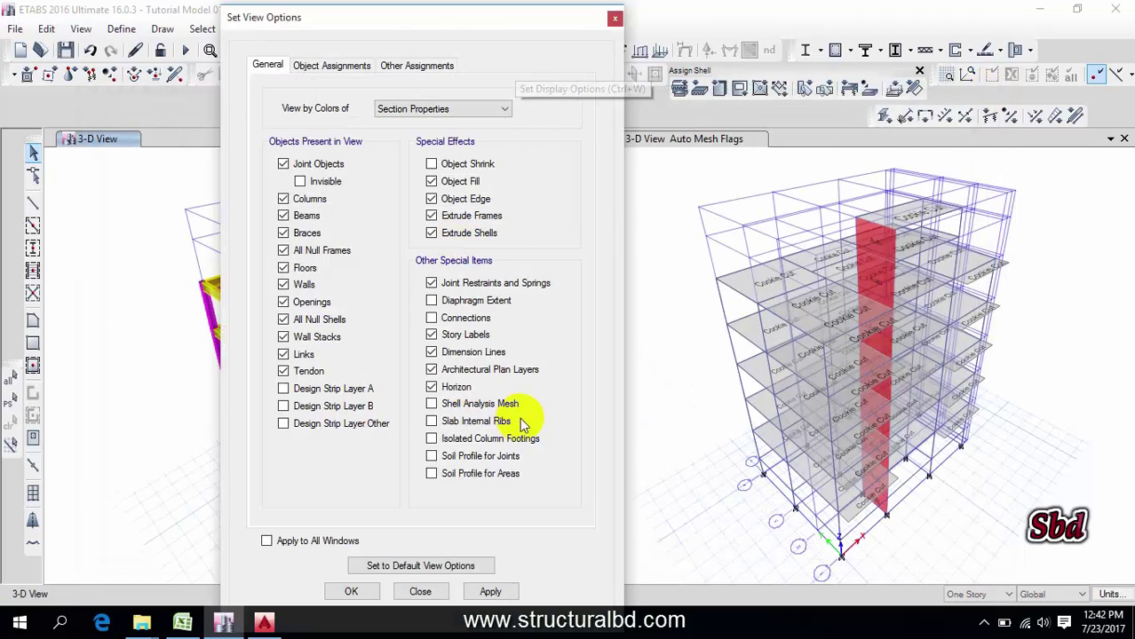
click(616, 20)
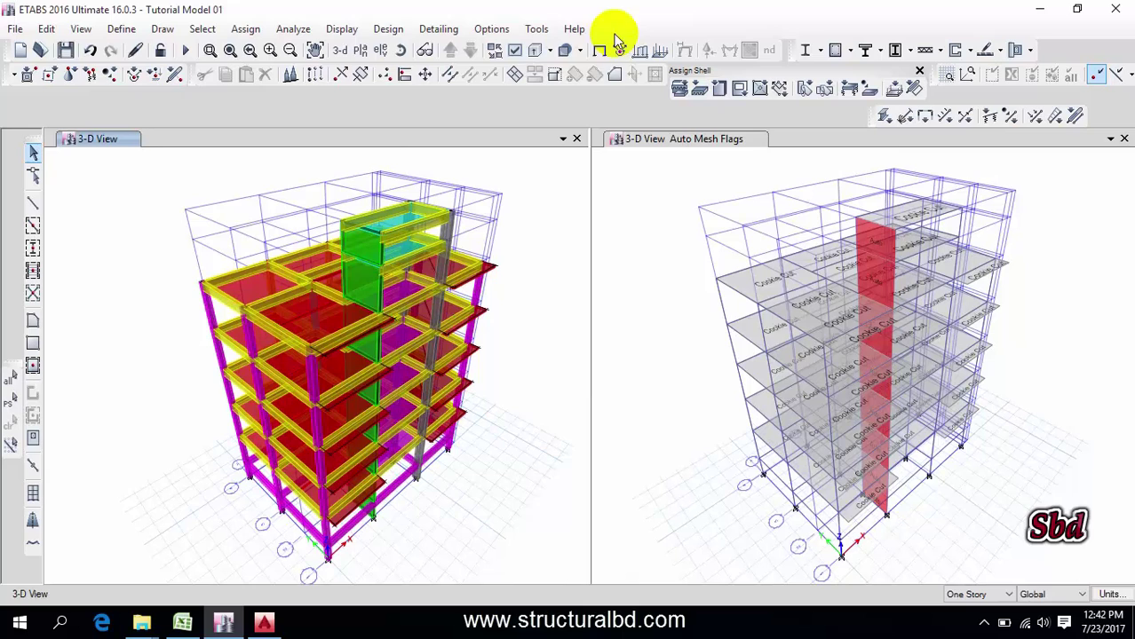
click(517, 50)
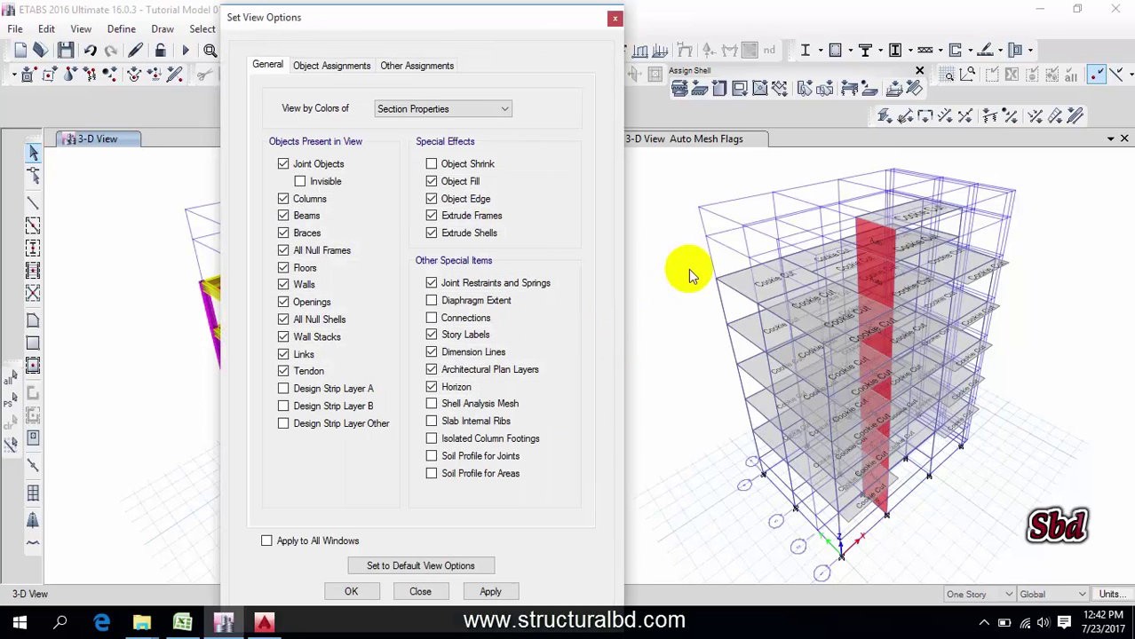
click(461, 235)
click(352, 591)
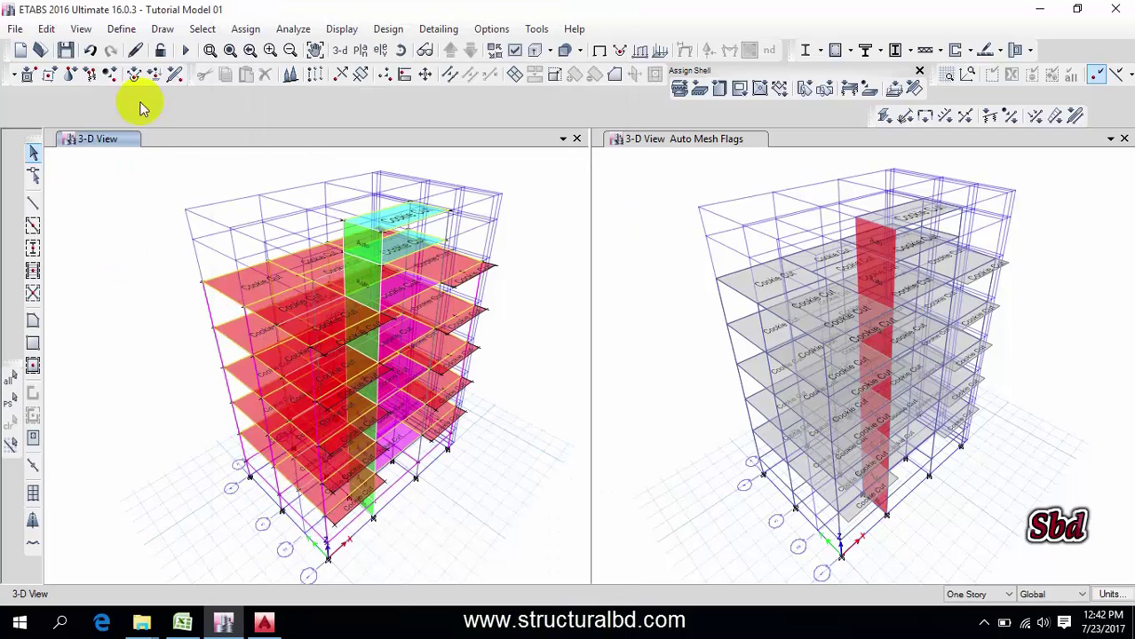
Display the plan view of the 4TH FLOOR LEVEL story.
click(360, 50)
click(499, 290)
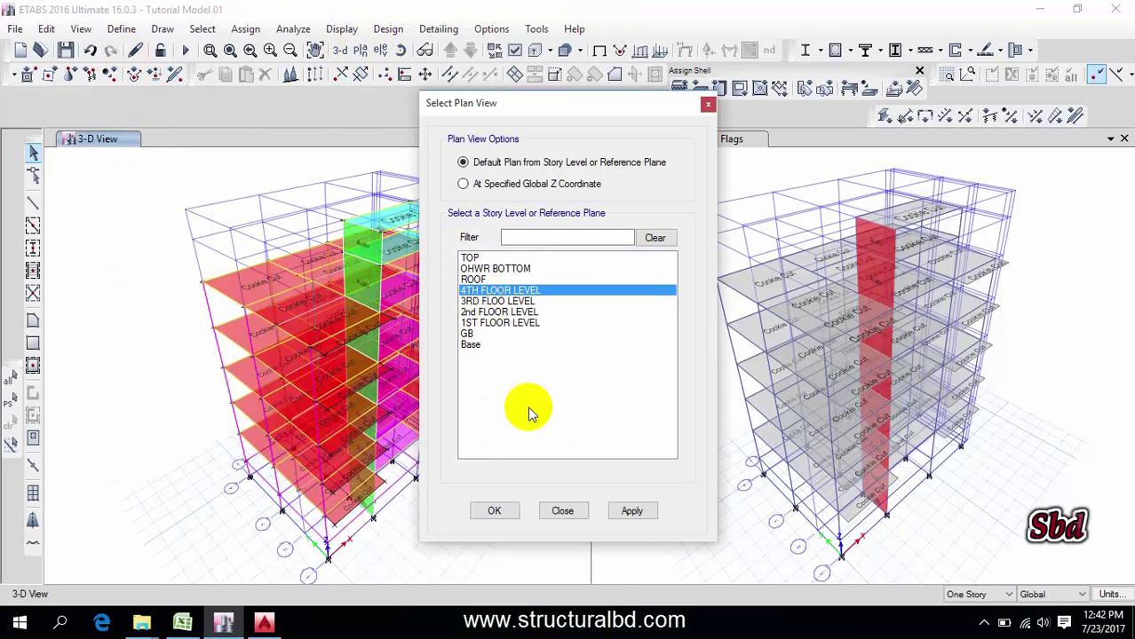
click(629, 512)
click(498, 512)
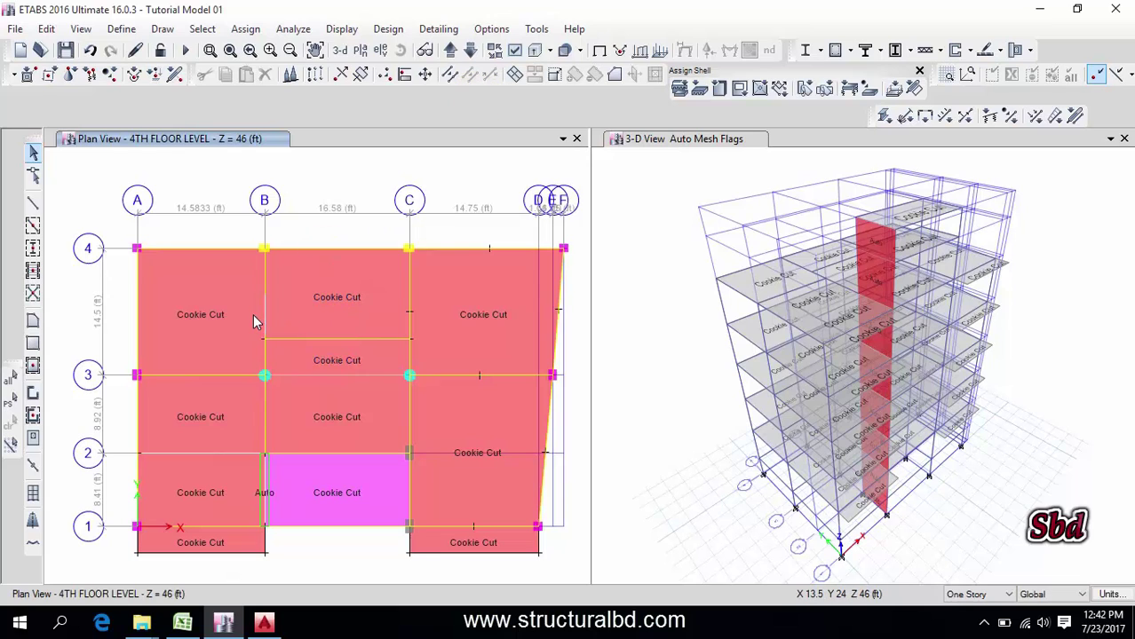
Show the shell and frame labels on the 4TH FLOOR LEVEL plan.
click(515, 50)
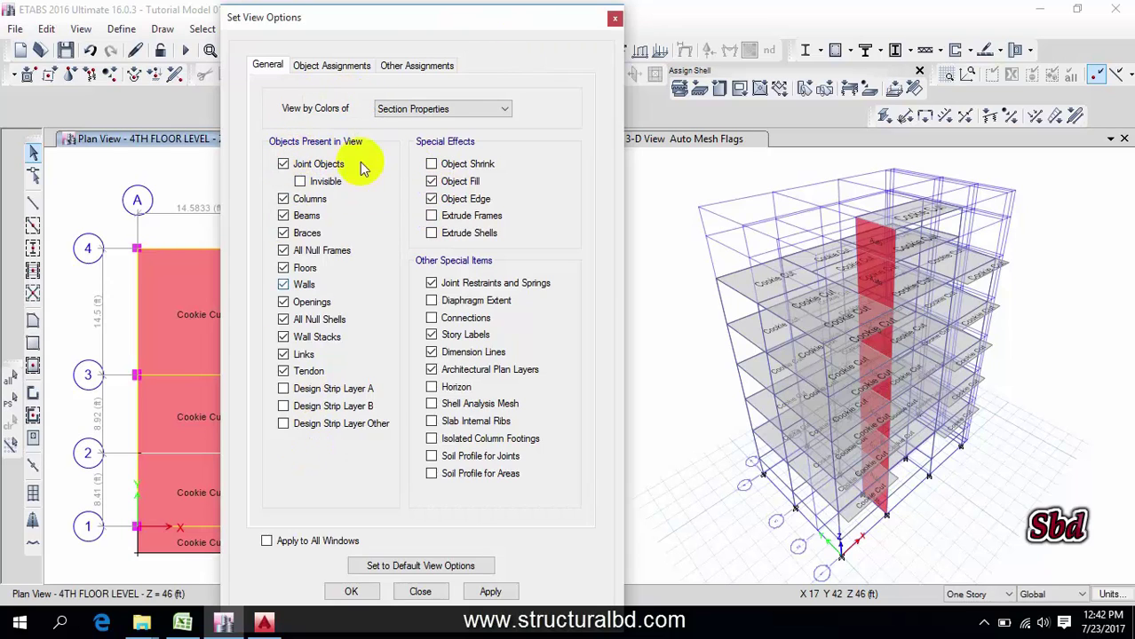
drag(347, 20, 607, 30)
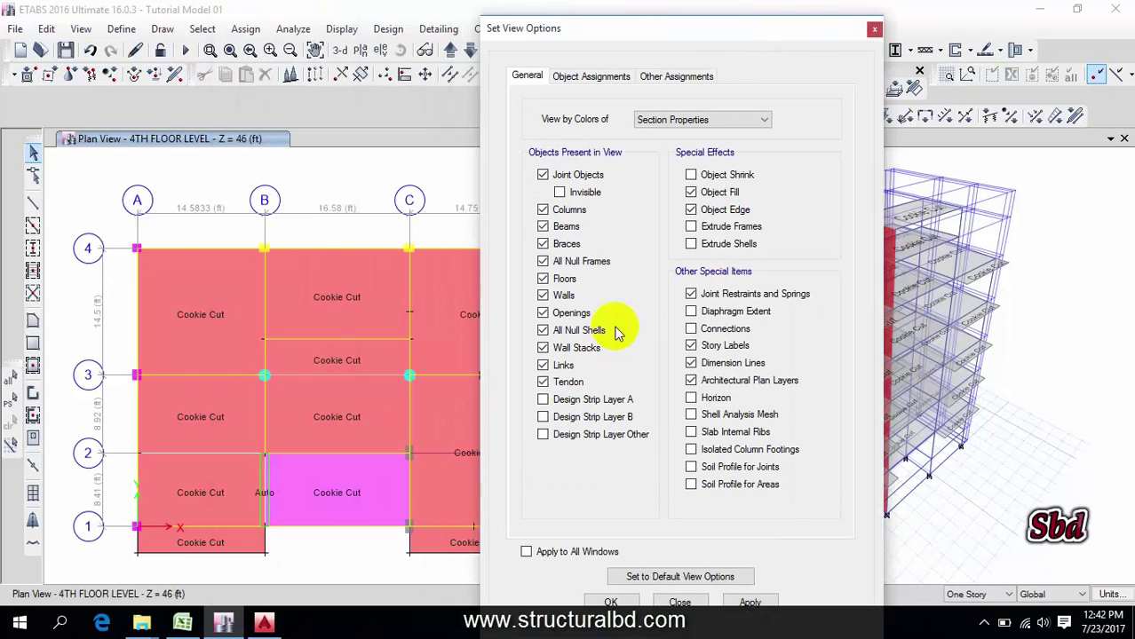
click(544, 213)
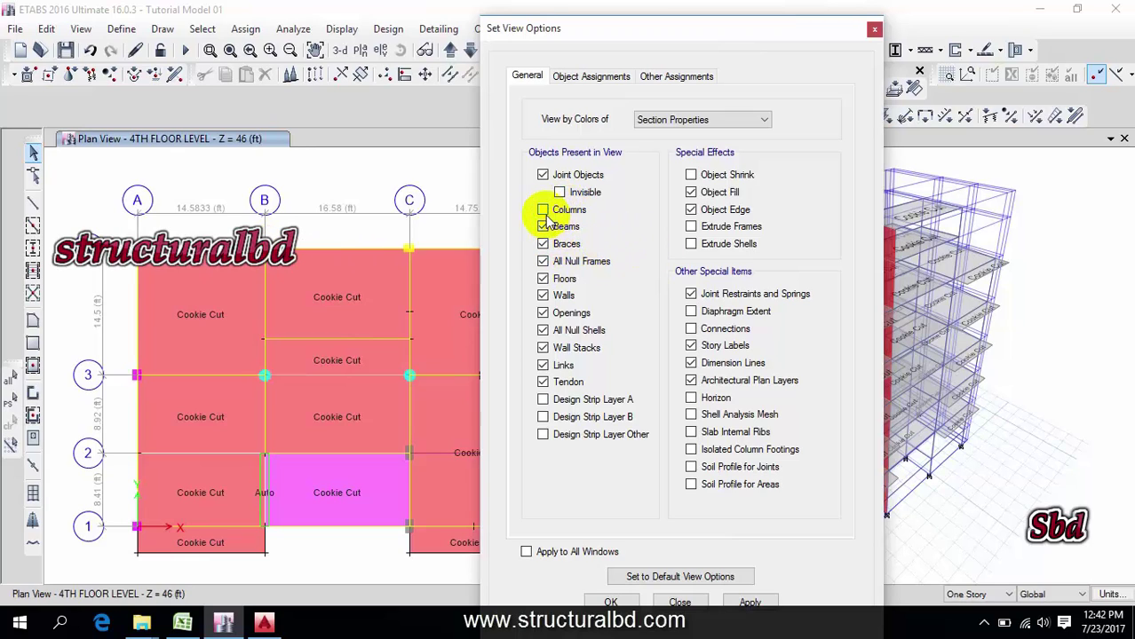
click(543, 211)
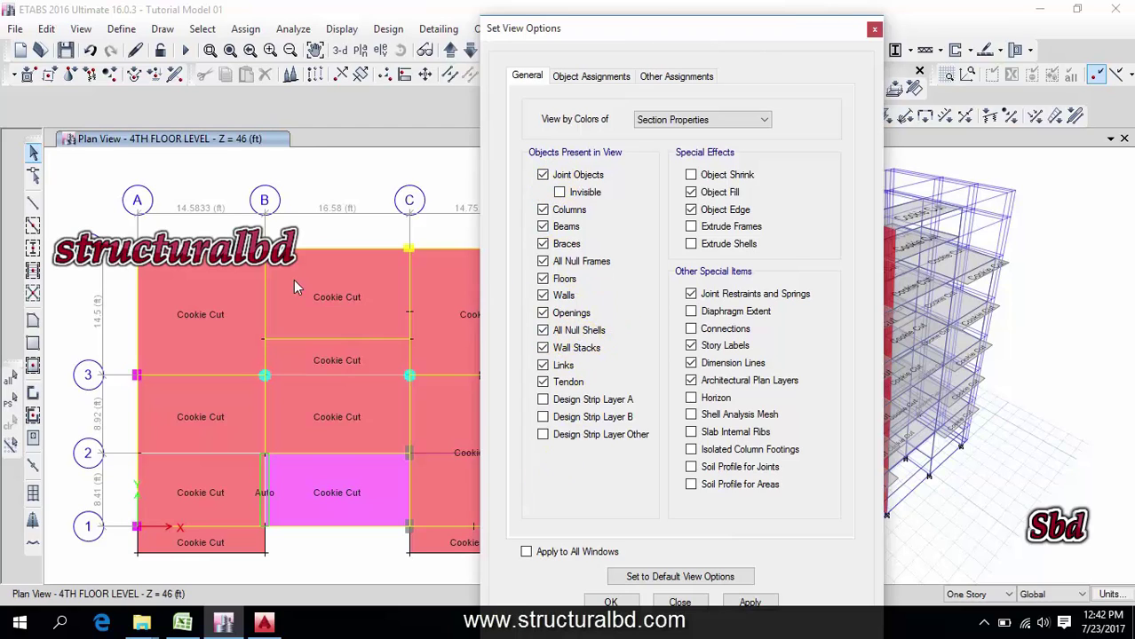
click(587, 77)
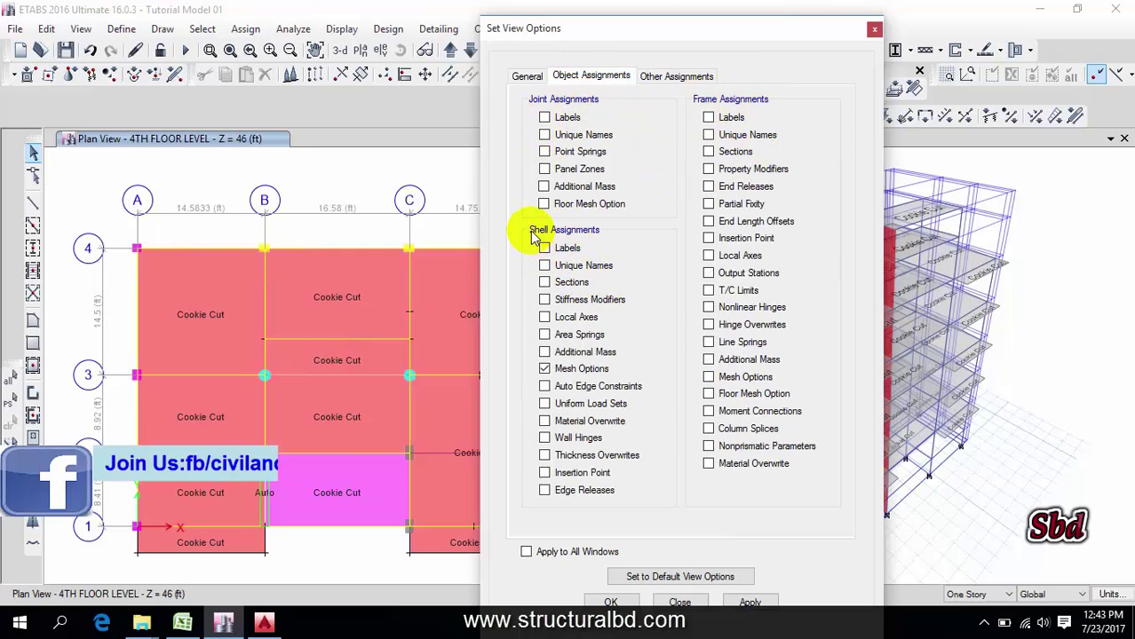
click(709, 119)
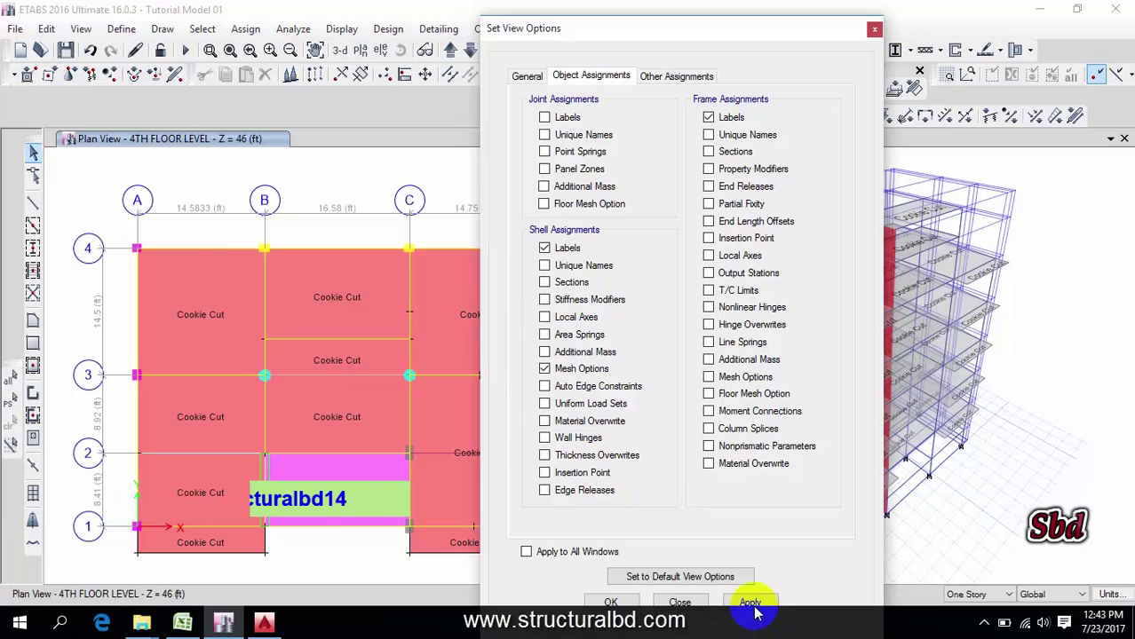
click(676, 604)
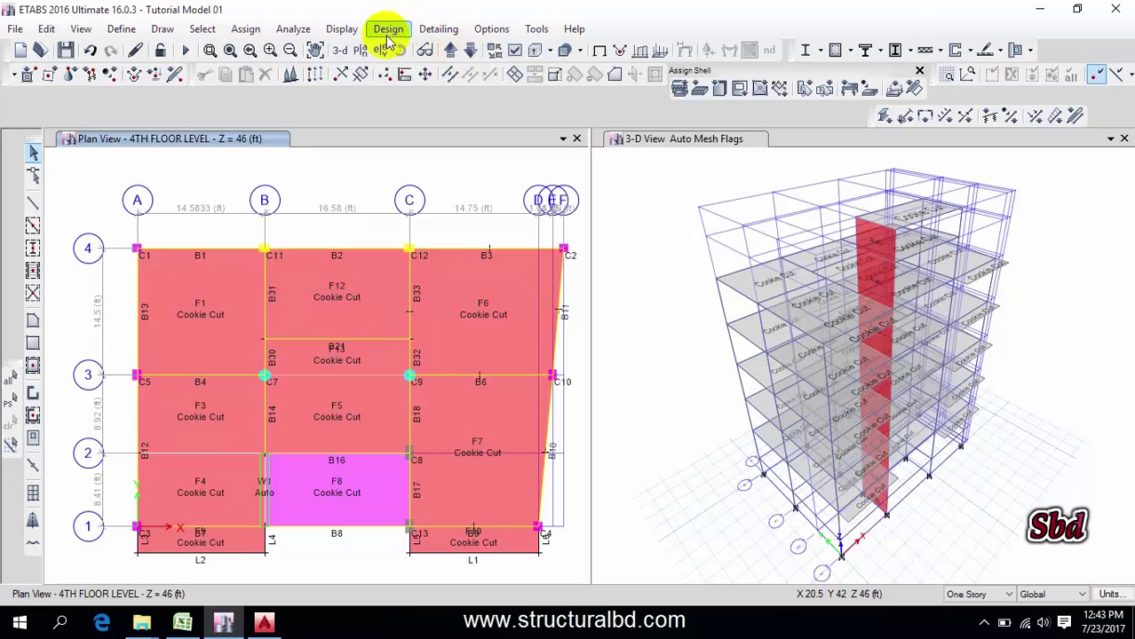
Replace the labels on the 4TH FLOOR LEVEL plan with shell and frame section names, and hide the shell mesh options.
click(514, 50)
key(ctrl+Tab)
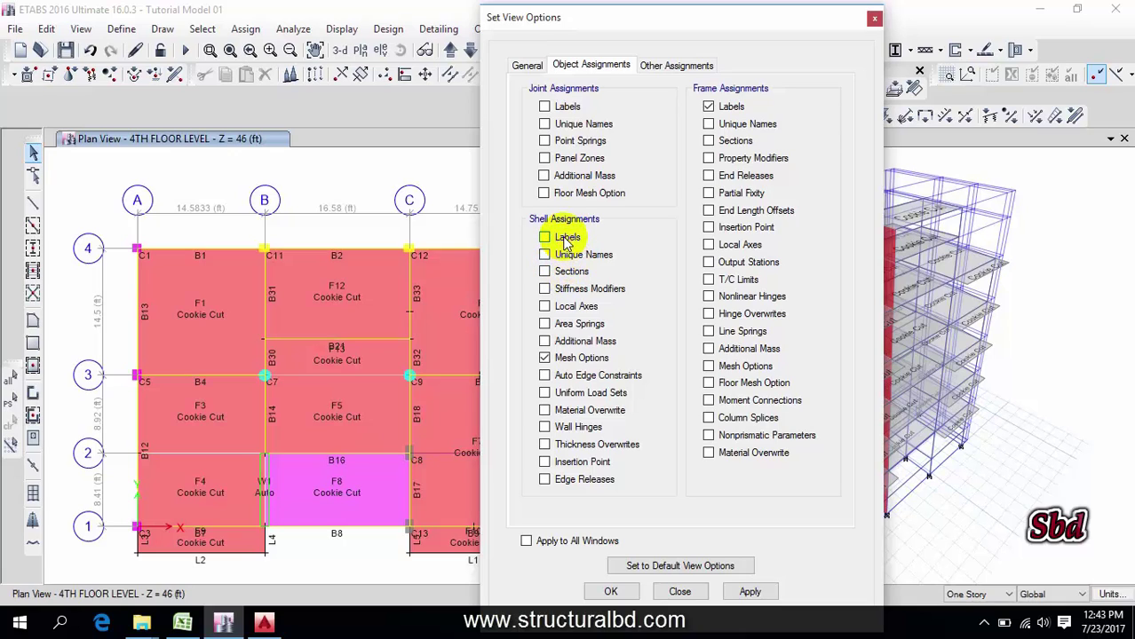
click(708, 106)
click(569, 272)
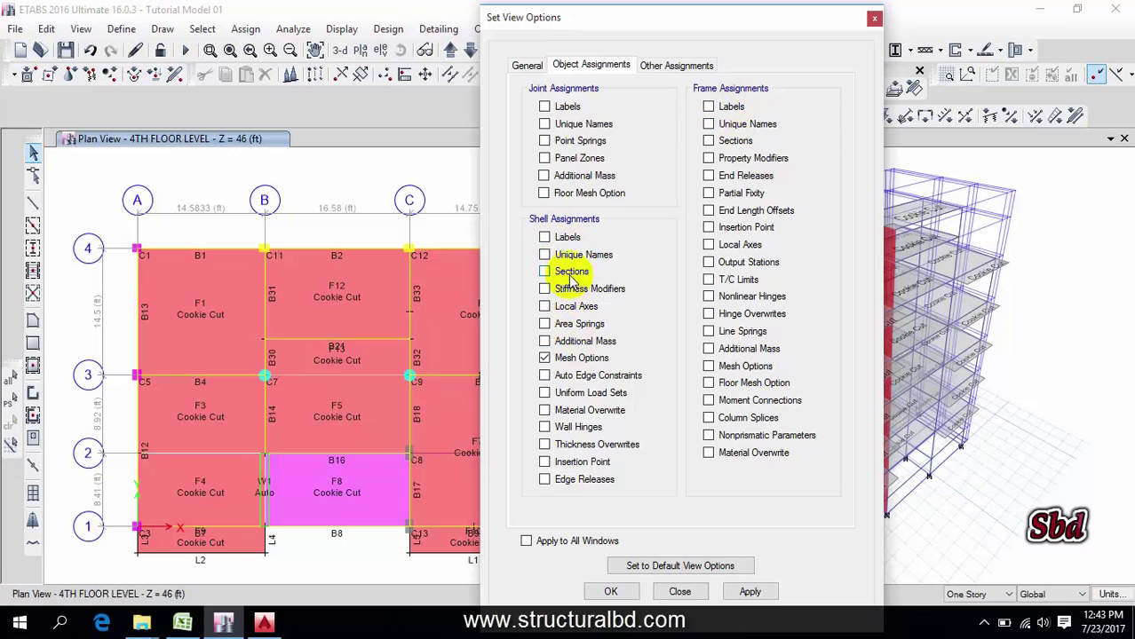
click(733, 144)
click(751, 591)
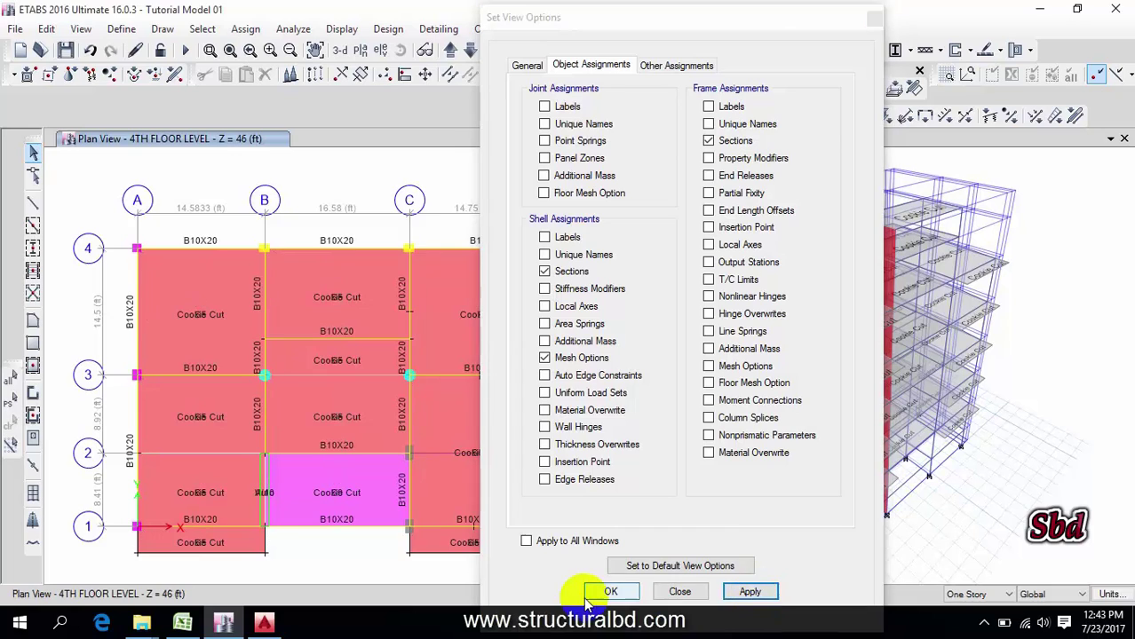
click(610, 592)
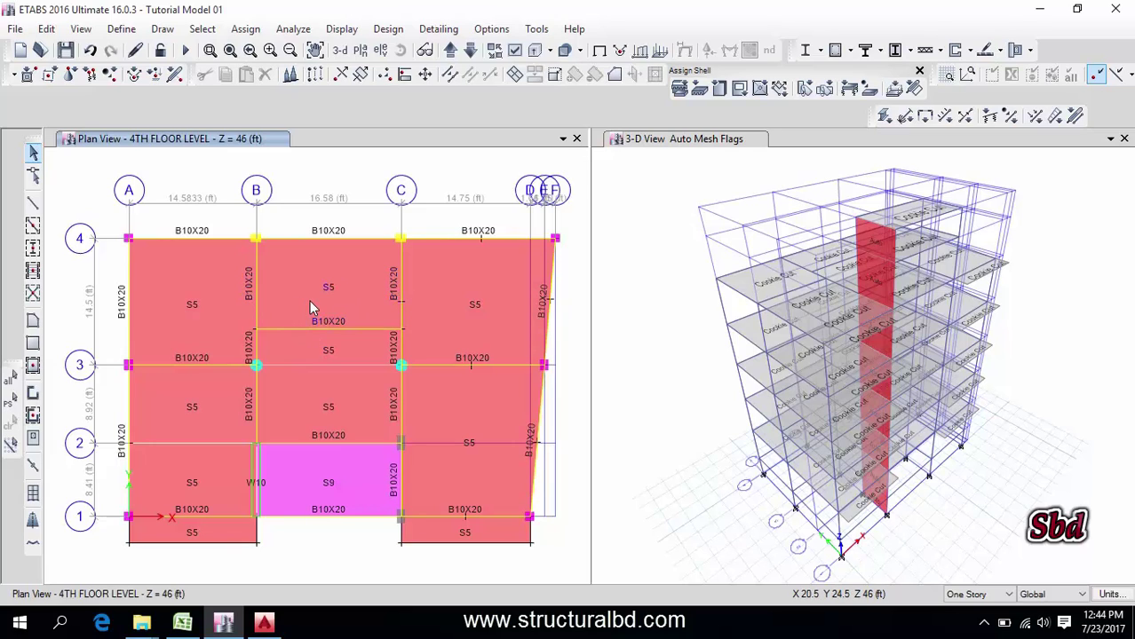
Replace the shell and frame section names on the 4TH FLOOR LEVEL plan with shell and frame labels.
click(515, 50)
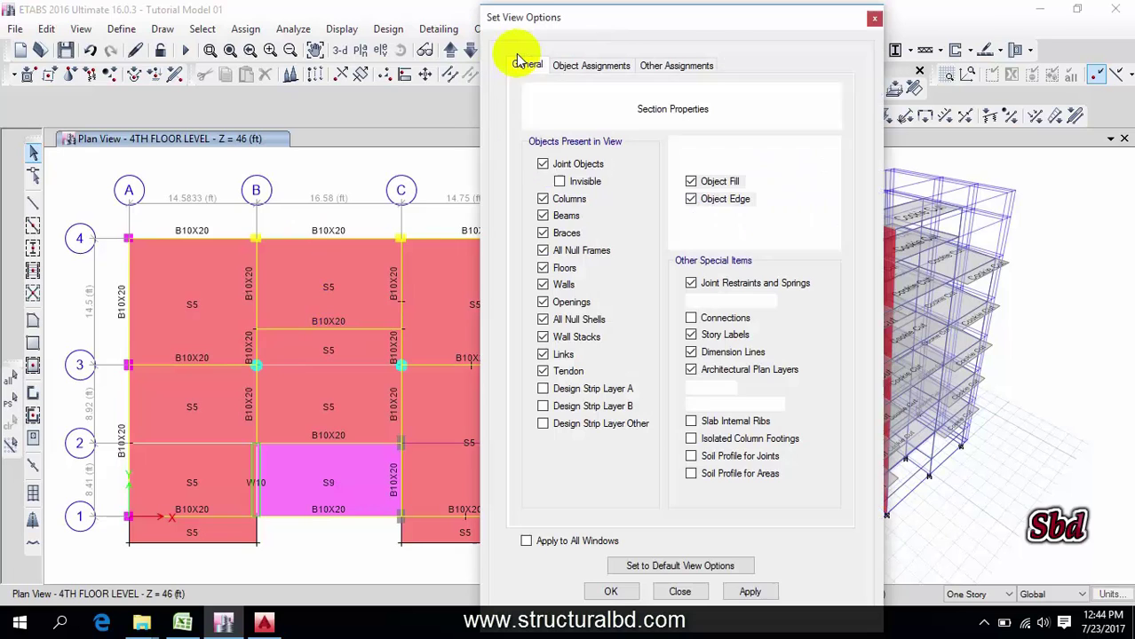
drag(583, 18, 505, 32)
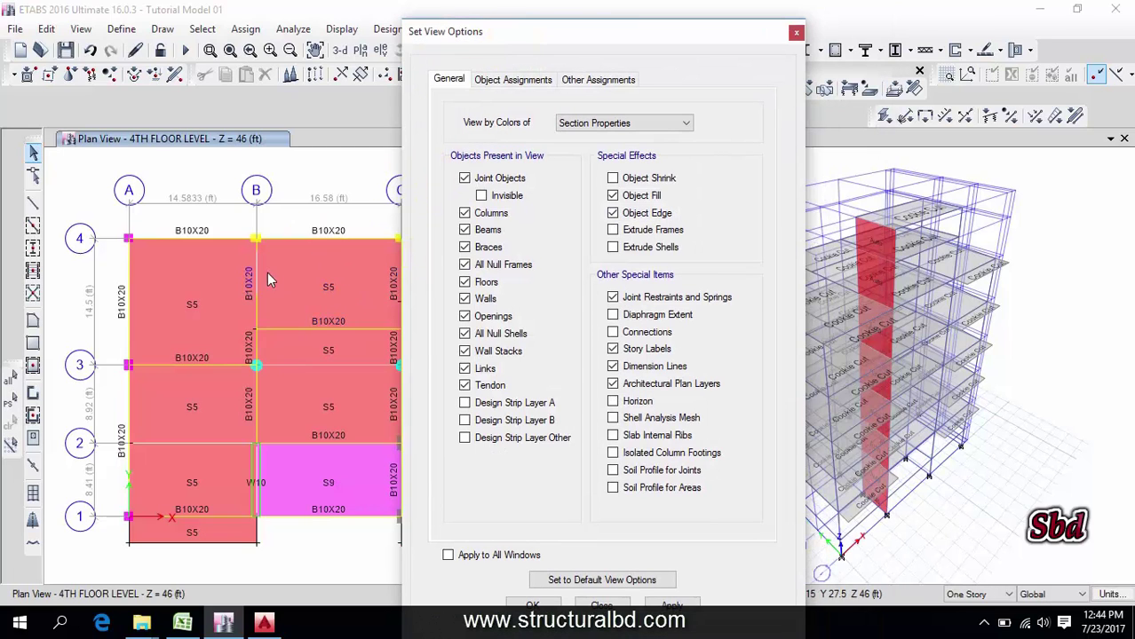
click(515, 79)
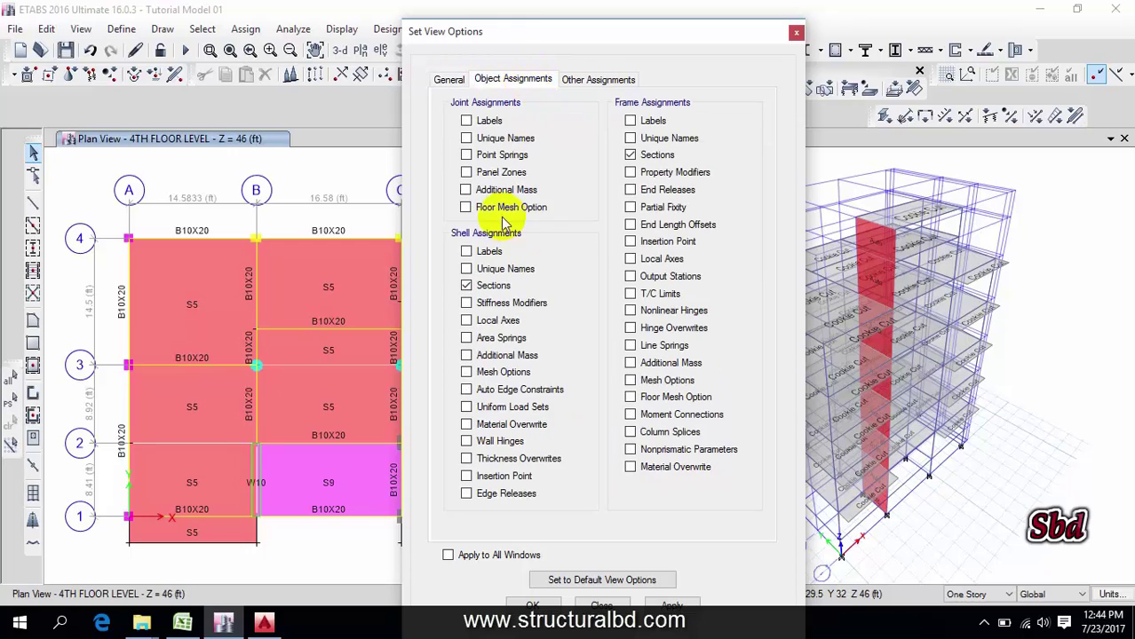
click(489, 252)
click(486, 285)
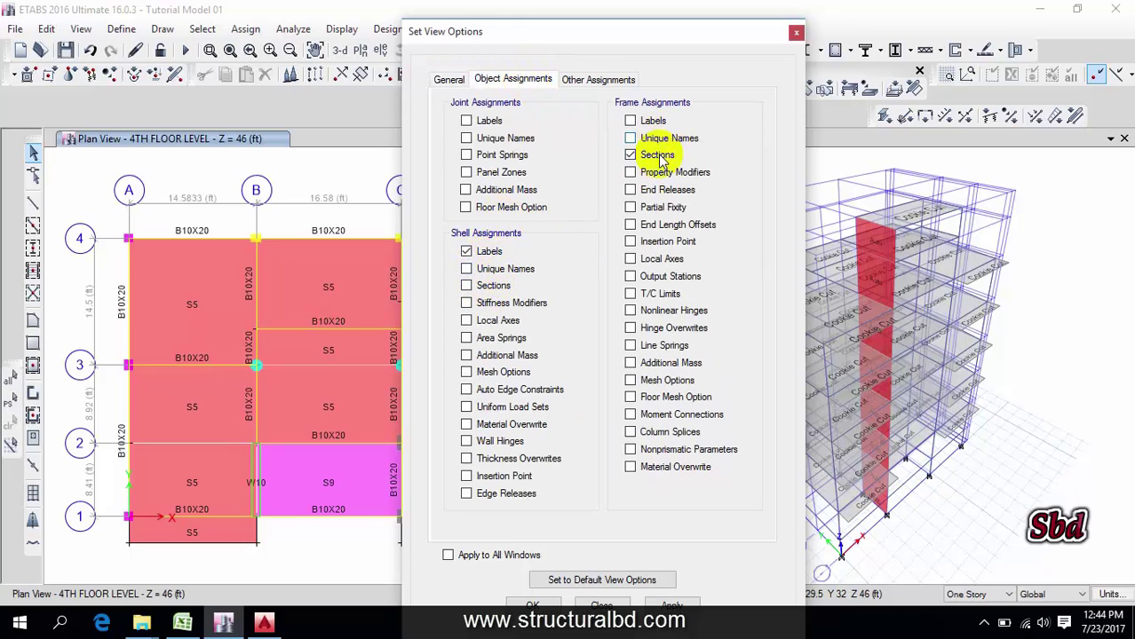
click(653, 155)
click(653, 123)
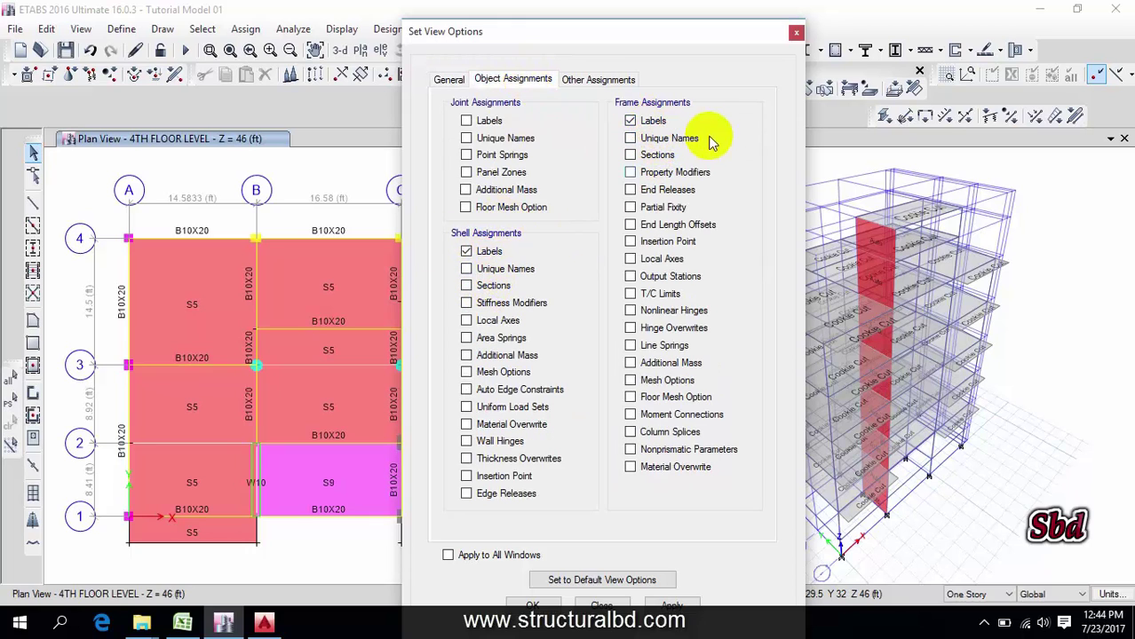
click(671, 604)
click(532, 605)
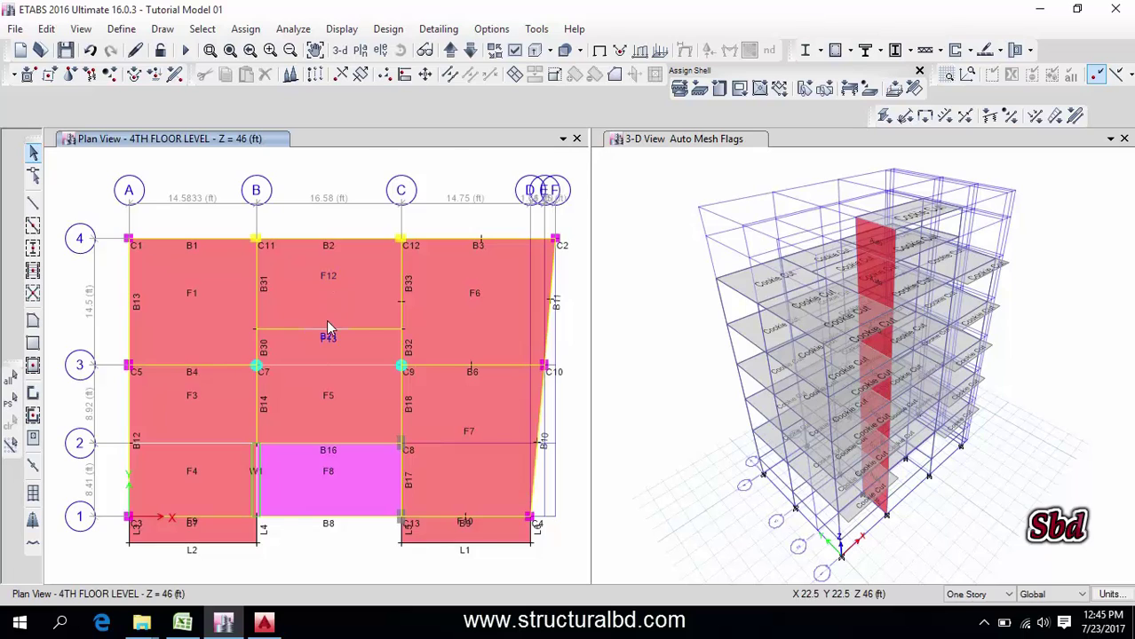
Hide joints, columns, beams, walls and all other object types on the 4TH FLOOR LEVEL plan, leaving only the floors displayed.
middle_drag(348, 323, 351, 310)
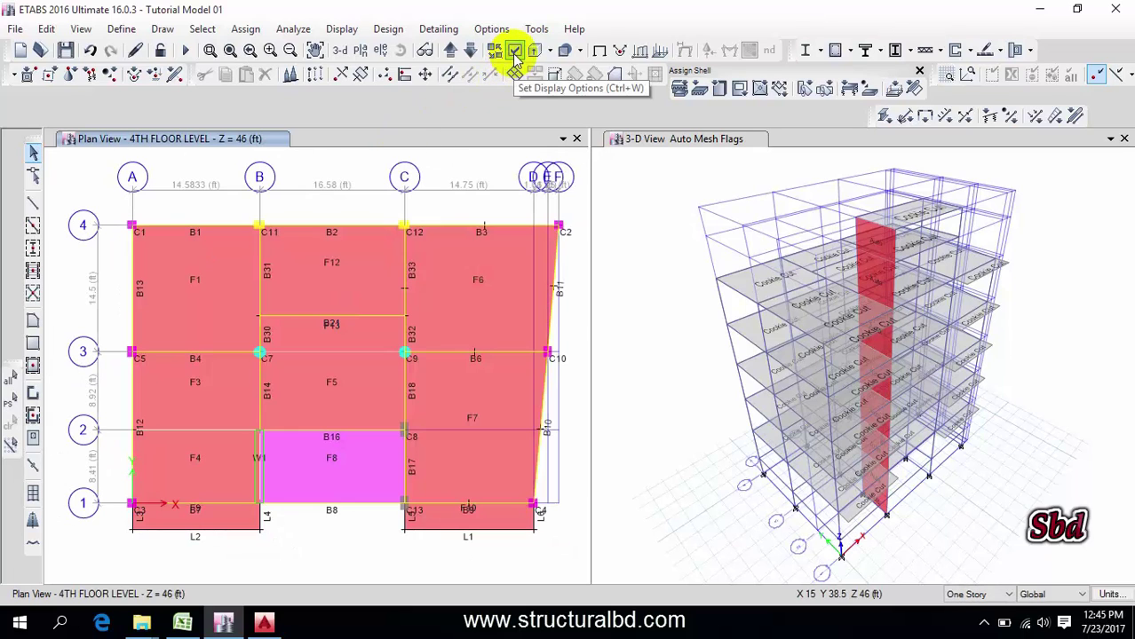
click(514, 55)
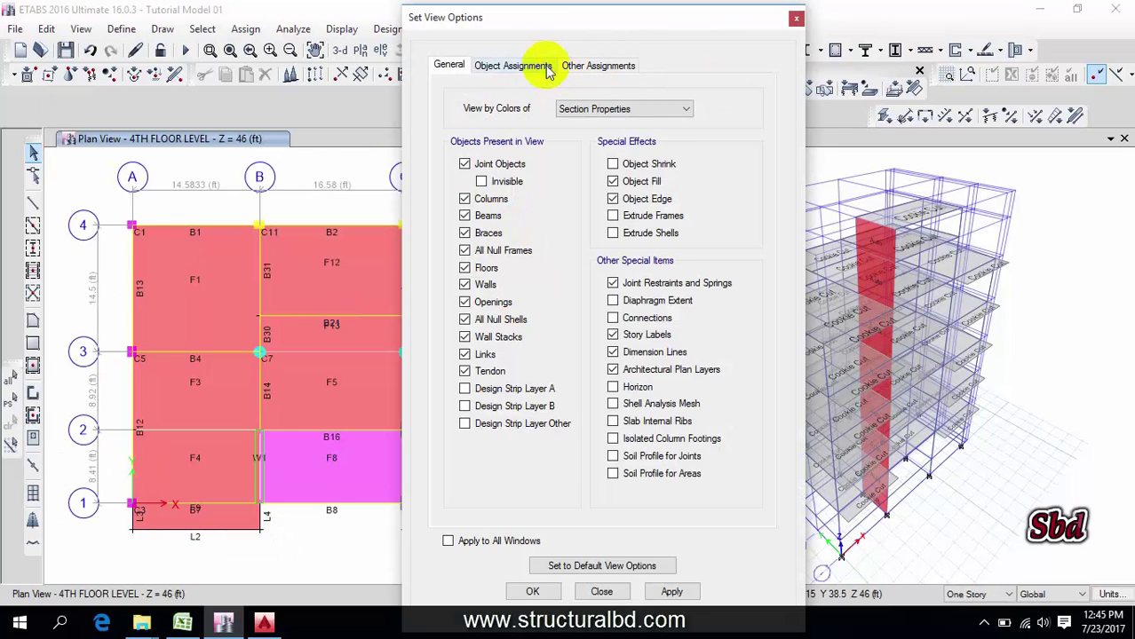
click(513, 65)
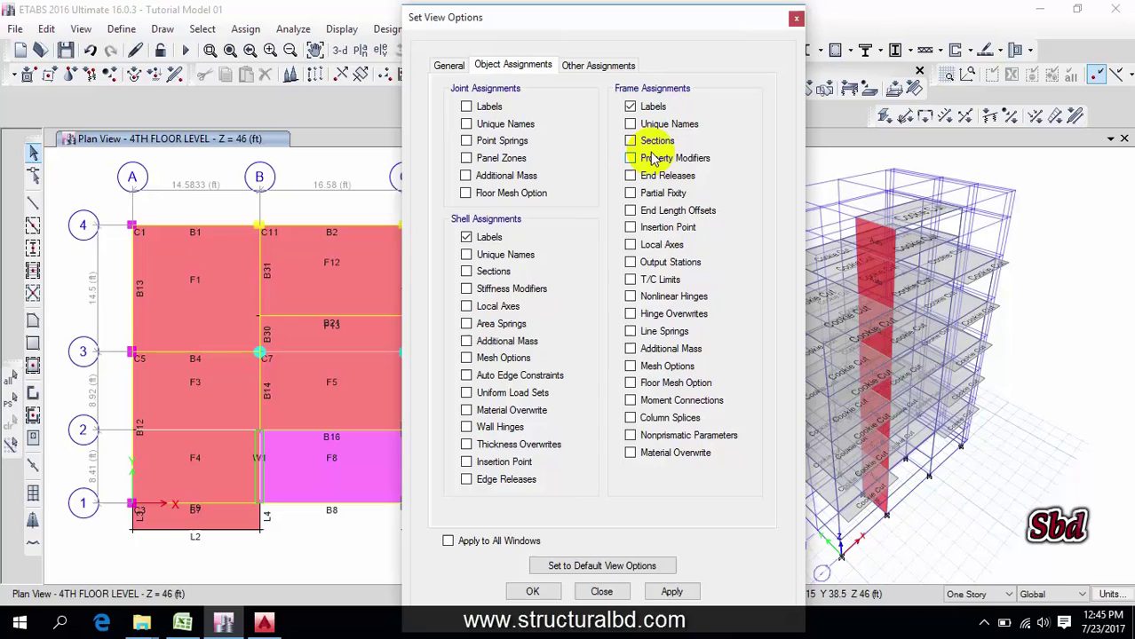
click(450, 66)
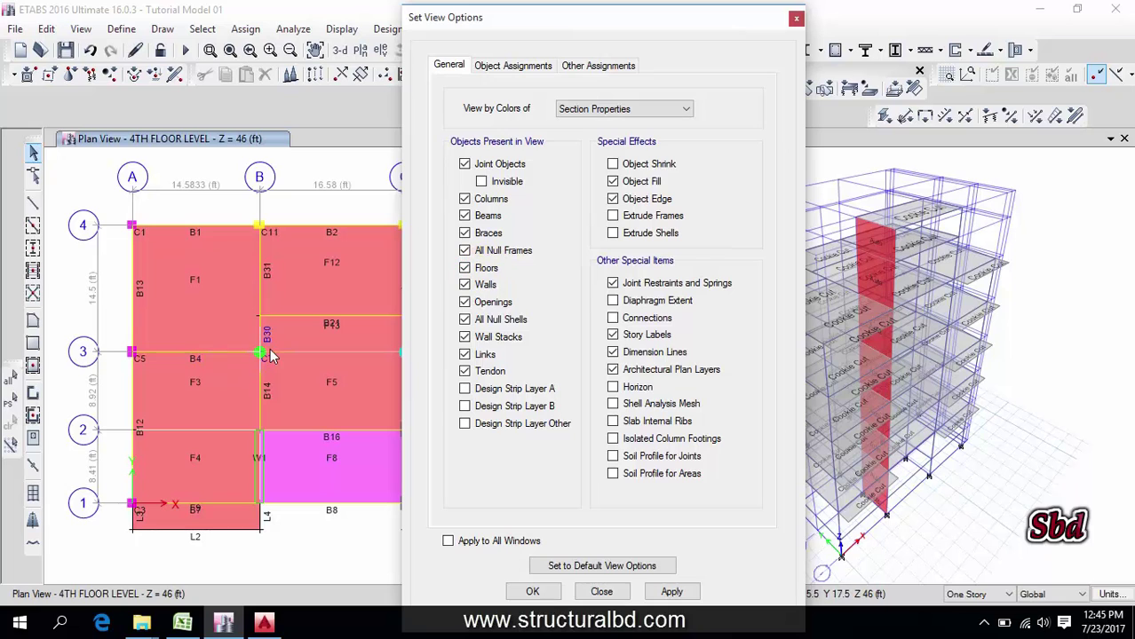
drag(490, 17, 590, 18)
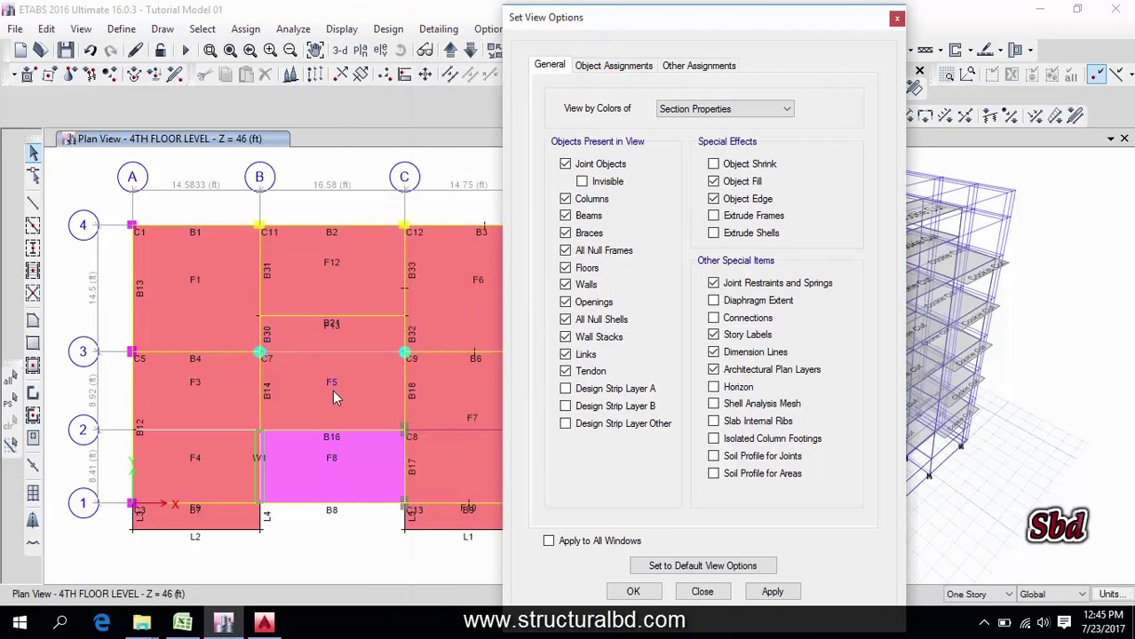
click(318, 312)
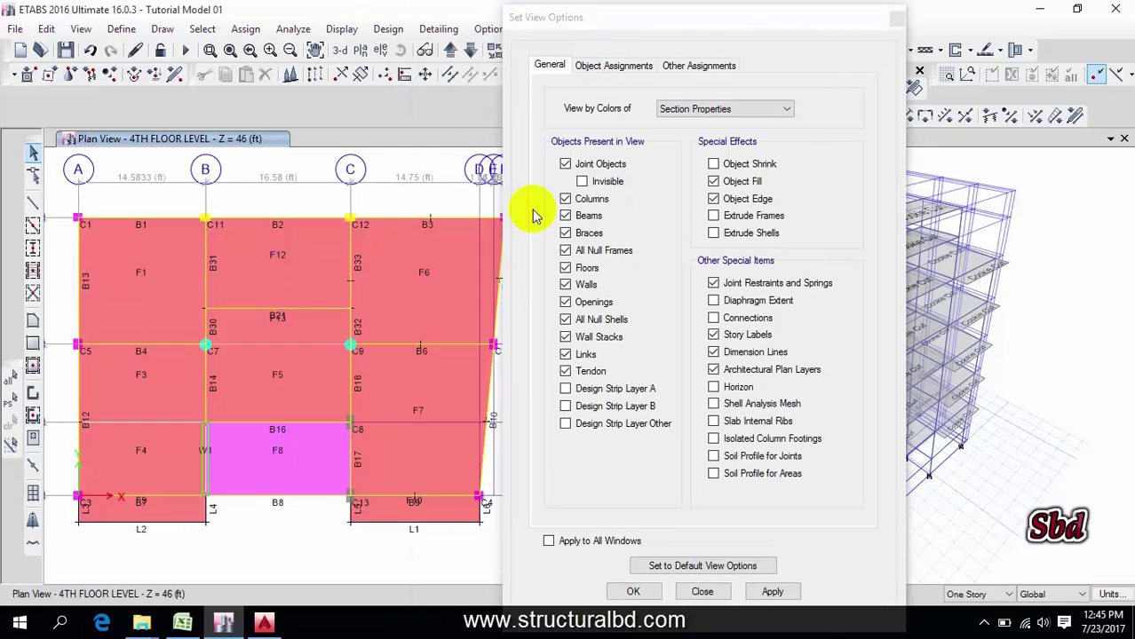
click(565, 164)
click(565, 199)
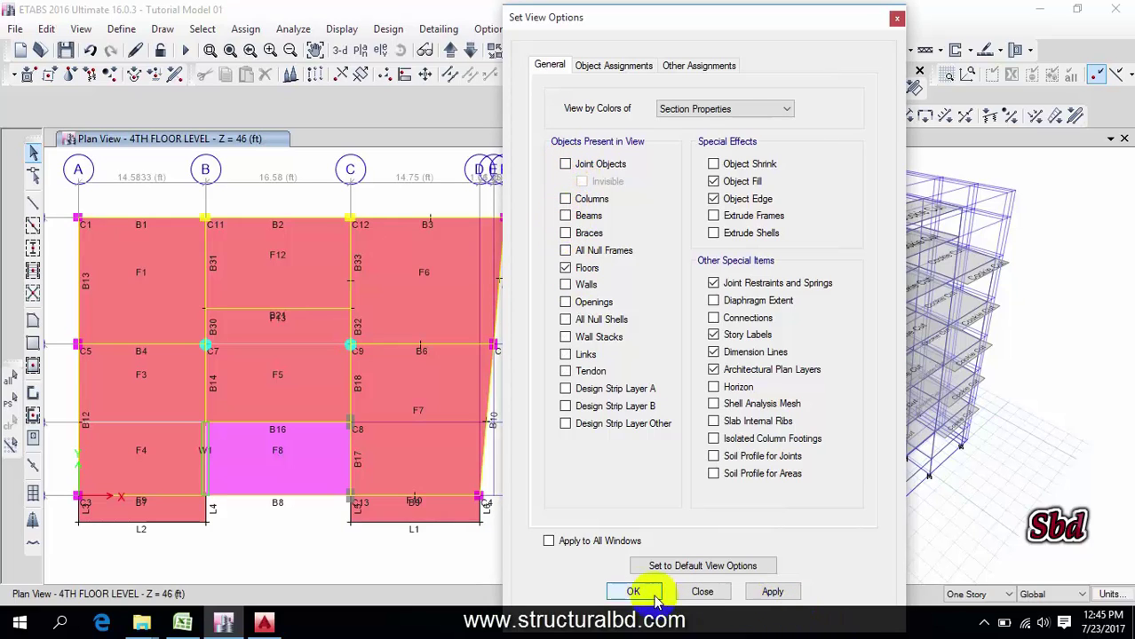
click(774, 592)
click(633, 592)
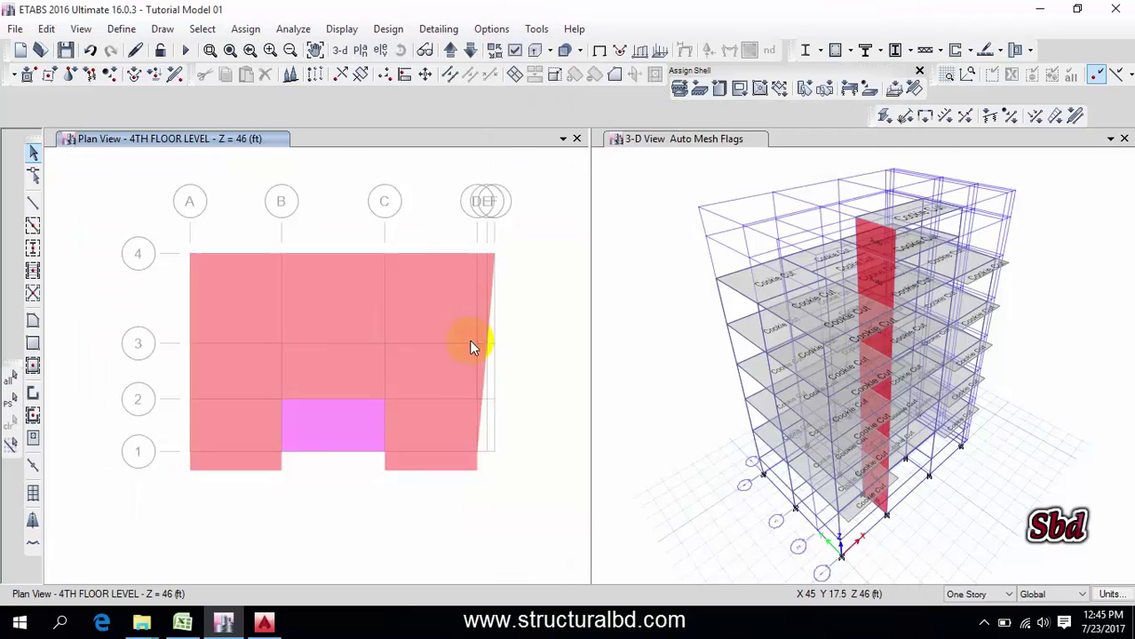
Select all the floor slabs on the 4TH FLOOR LEVEL plan with one selection window around the whole plan.
scroll(469, 339, down, 3)
drag(528, 442, 267, 251)
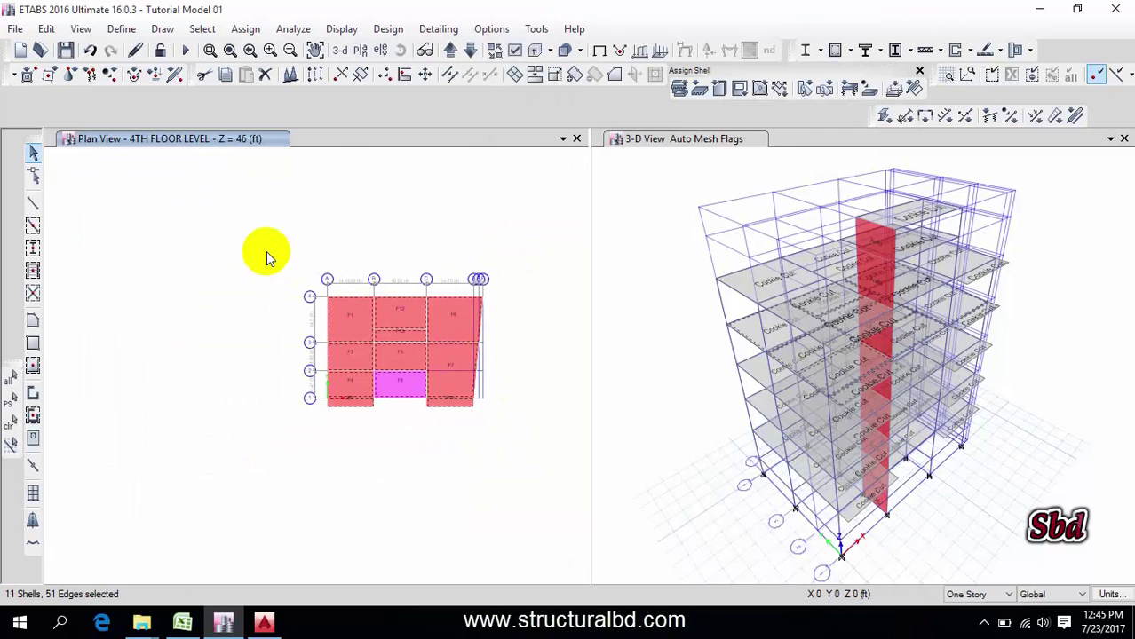
scroll(383, 287, up, 5)
scroll(412, 311, down, 3)
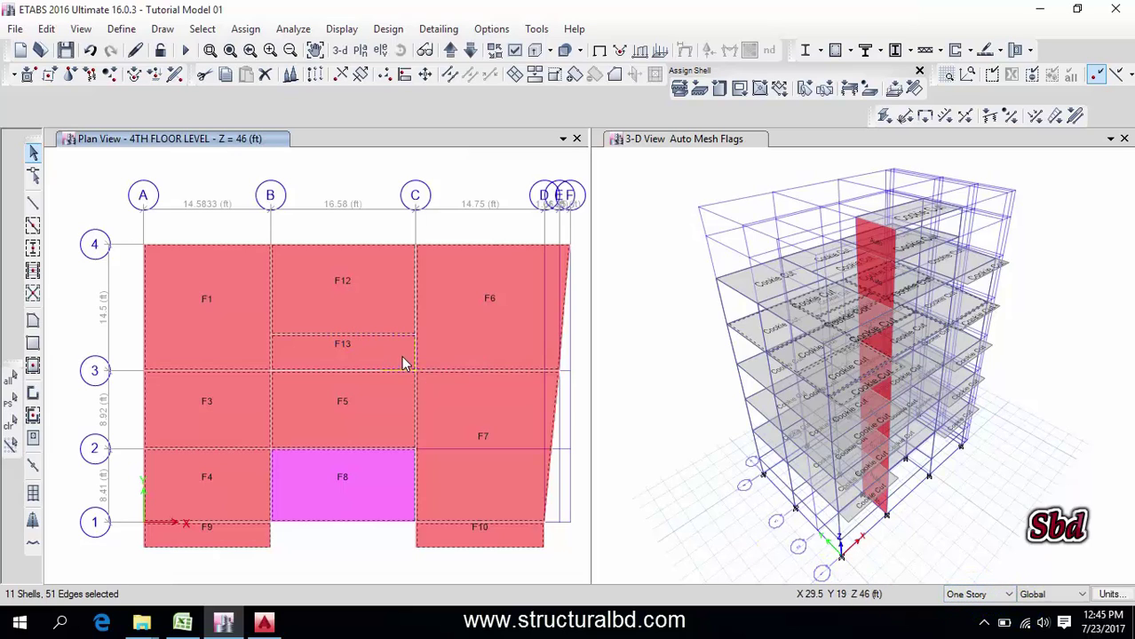
scroll(329, 356, down, 3)
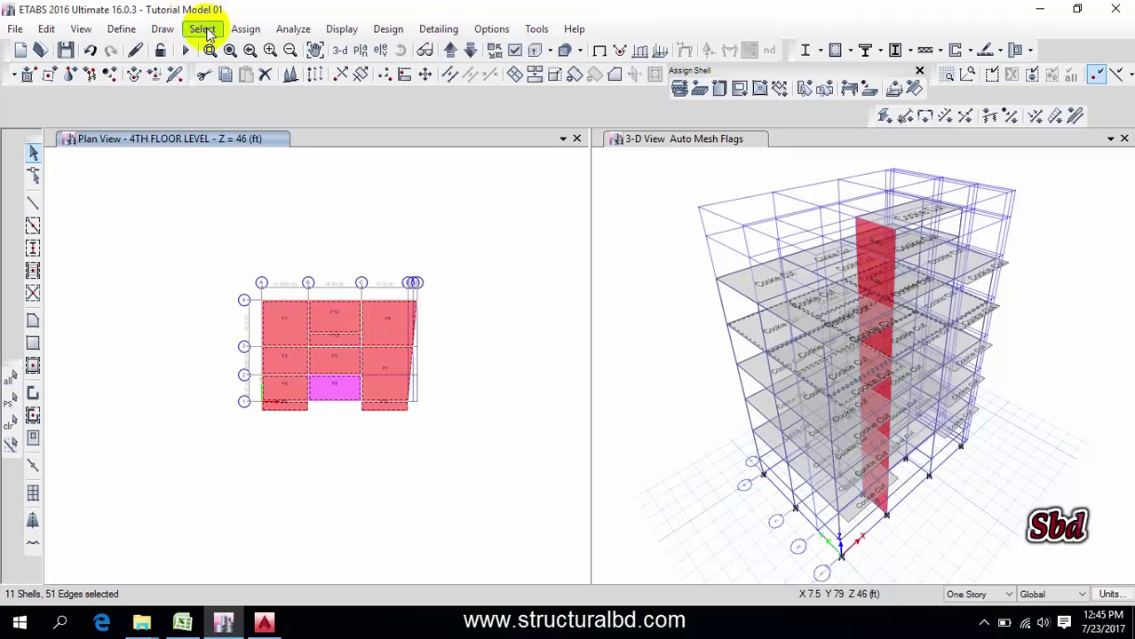
scroll(355, 325, up, 3)
scroll(353, 330, down, 3)
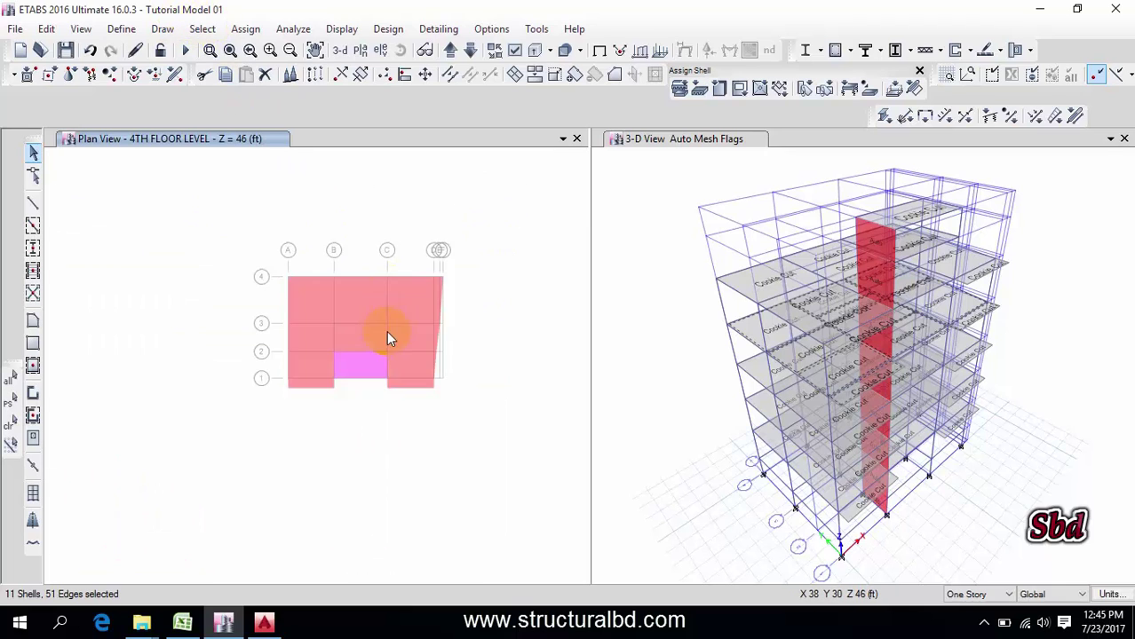
scroll(391, 324, up, 3)
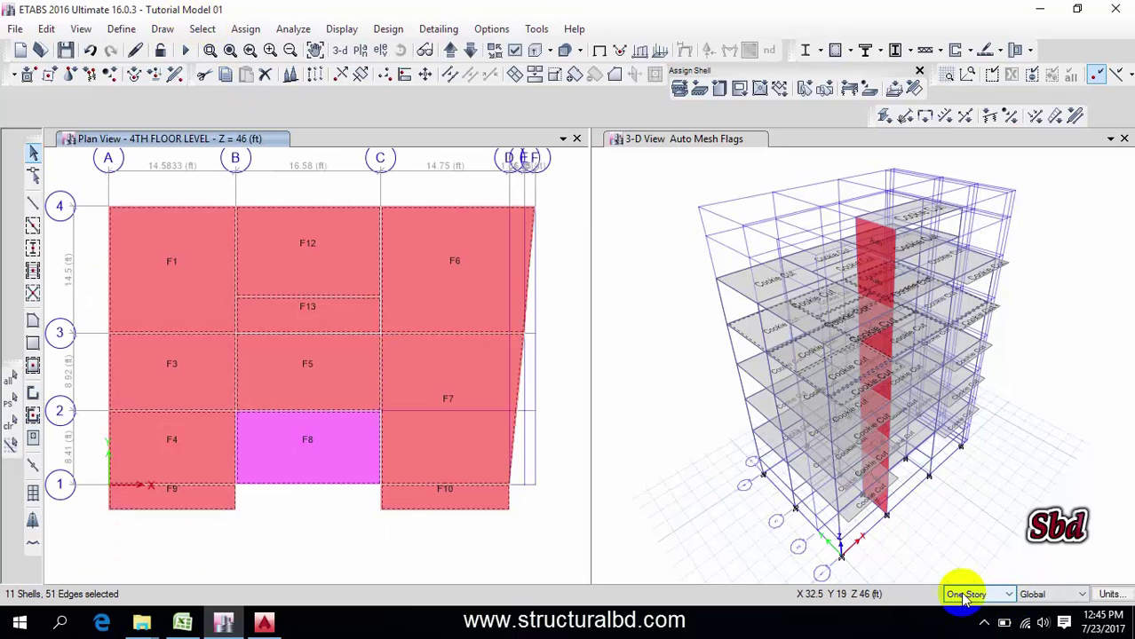